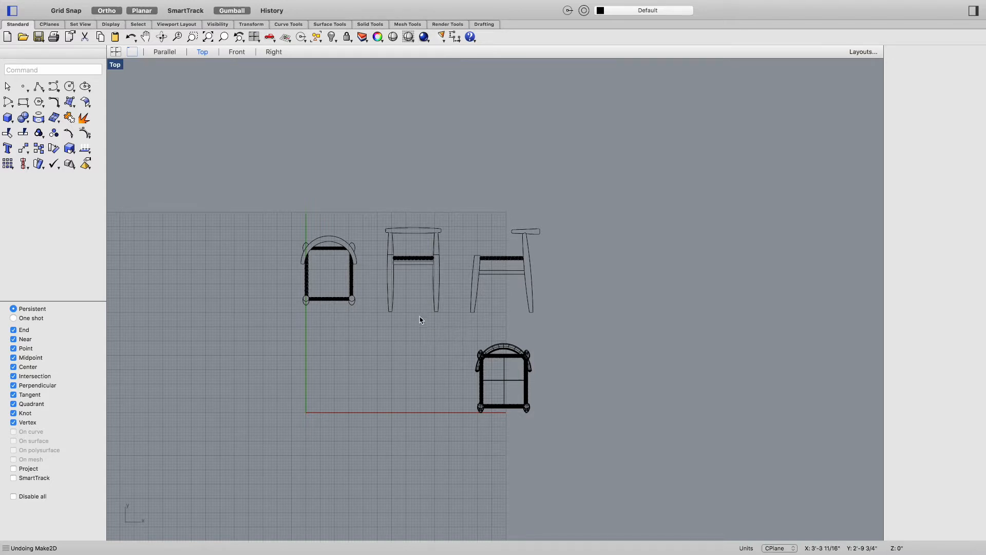
# Step: Switch the viewport to a shaded Perspective view
pyautogui.rightClick(309, 311)
pyautogui.moveTo(388, 441)
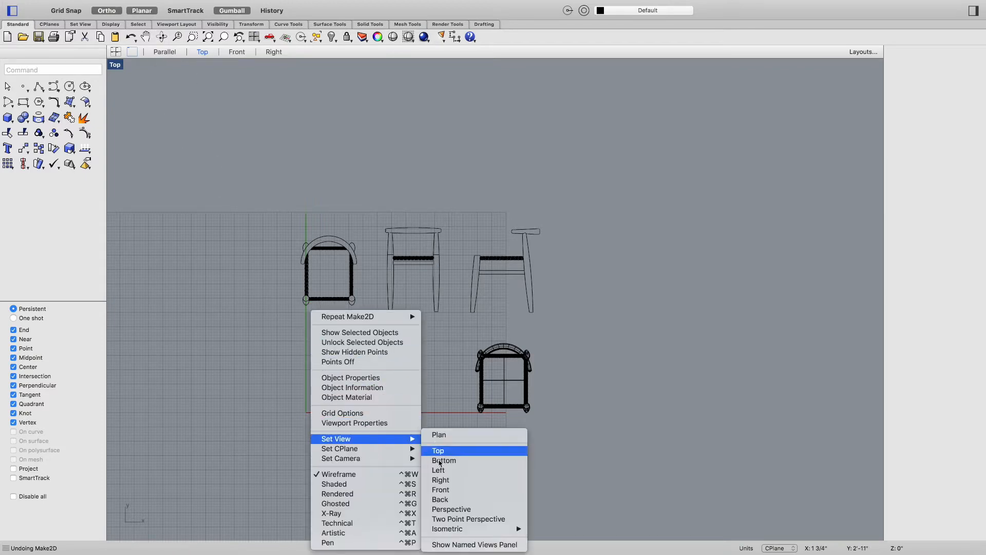
pyautogui.click(449, 509)
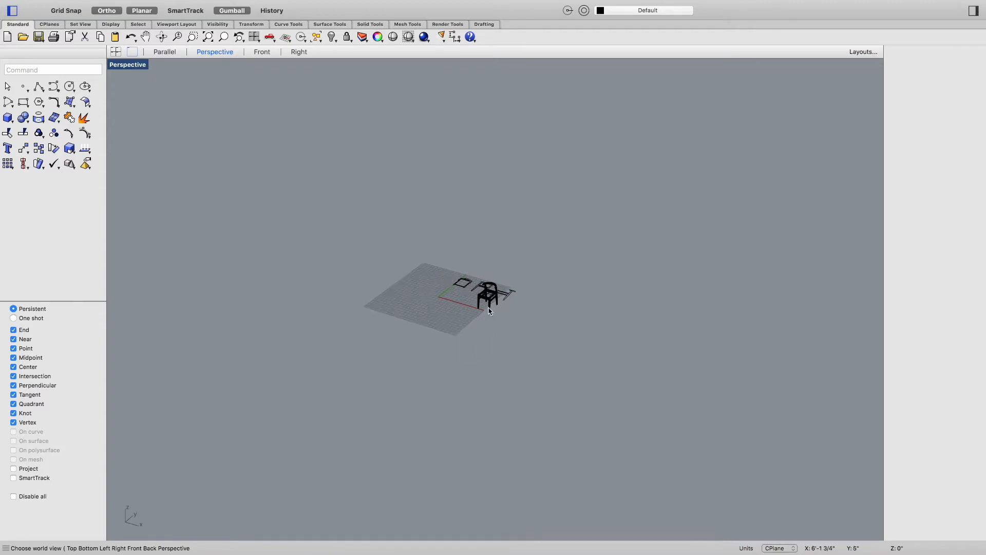
pyautogui.rightClick(299, 378)
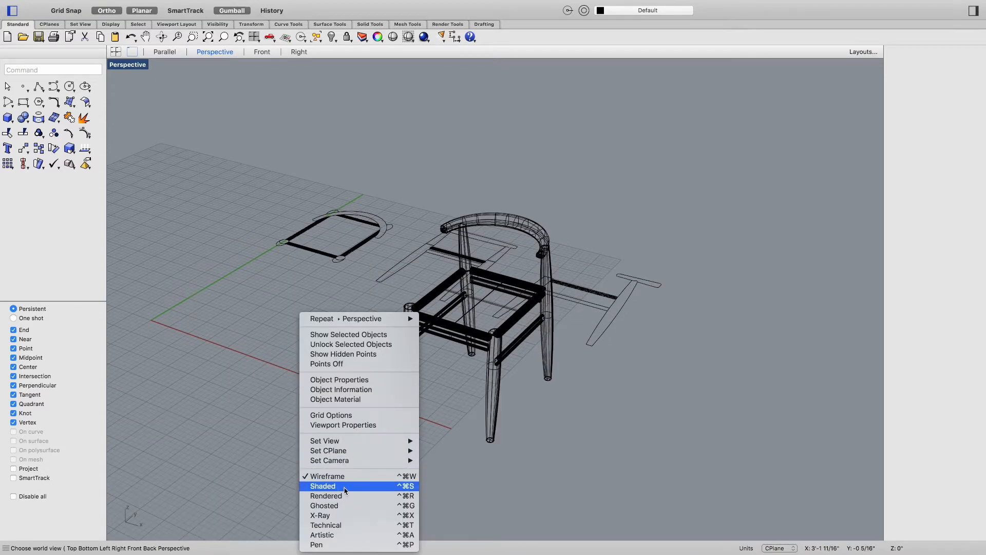
pyautogui.click(342, 488)
# Step: Set the viewport to the SE isometric view of the chair
pyautogui.moveTo(557, 434); pyautogui.dragTo(526, 429, button='right')
pyautogui.scroll(6, 368, 271)
pyautogui.moveTo(266, 362); pyautogui.dragTo(278, 364, button='right')
pyautogui.scroll(-4, 245, 332)
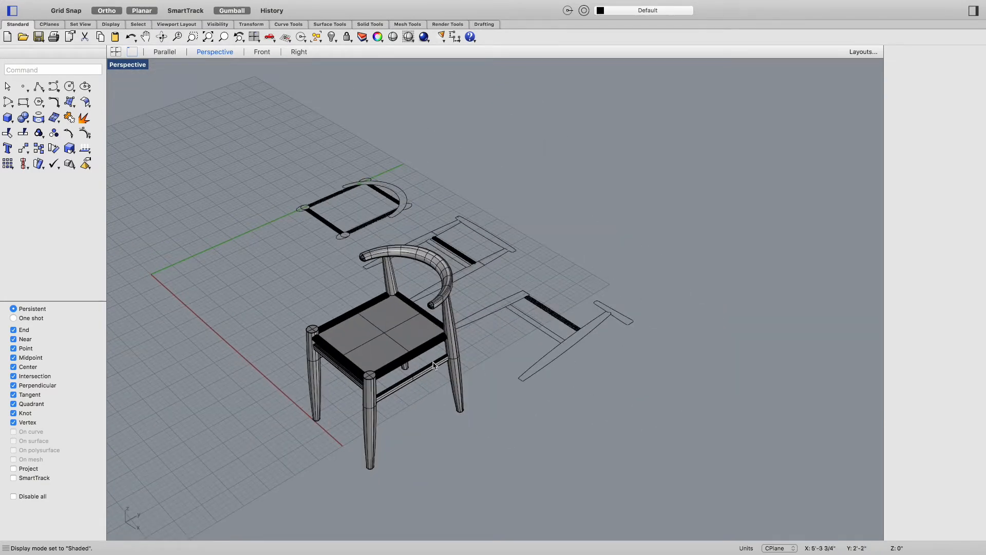
pyautogui.moveTo(309, 309)
pyautogui.mouseDown(button='right')
pyautogui.moveTo(354, 316)
pyautogui.moveTo(204, 366)
pyautogui.mouseUp(button='right')
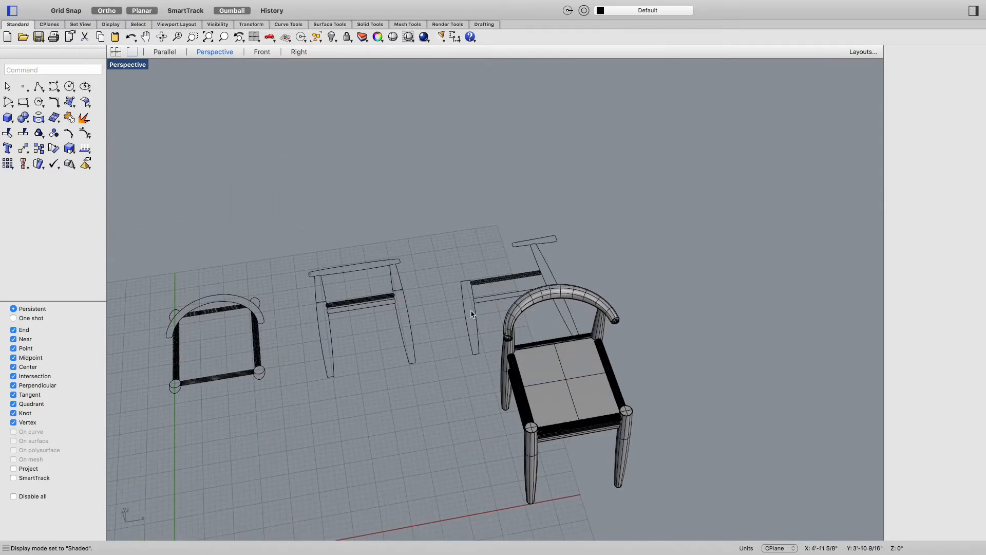
pyautogui.moveTo(492, 360)
pyautogui.mouseDown(button='right')
pyautogui.moveTo(414, 403)
pyautogui.moveTo(348, 374)
pyautogui.moveTo(372, 377)
pyautogui.mouseUp(button='right')
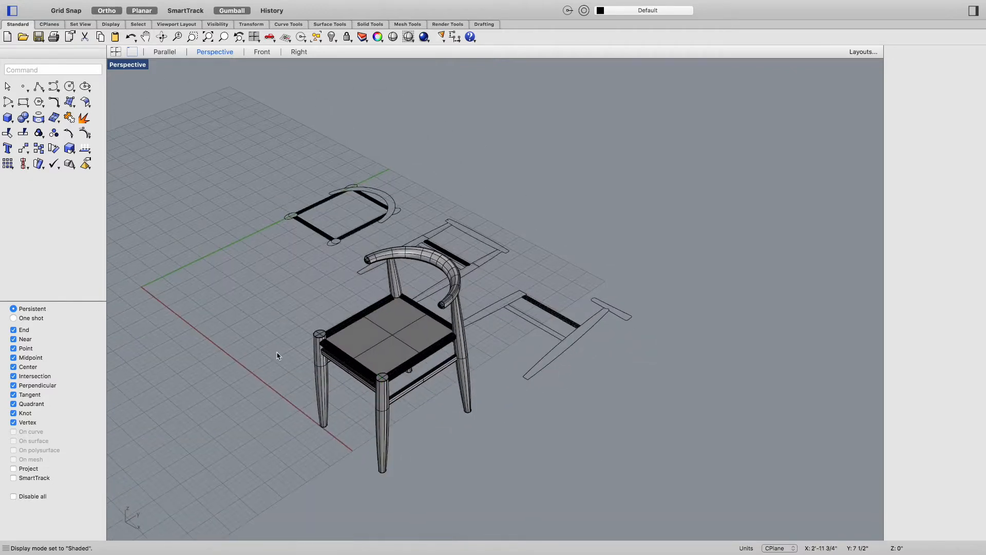
pyautogui.rightClick(272, 280)
pyautogui.moveTo(339, 406)
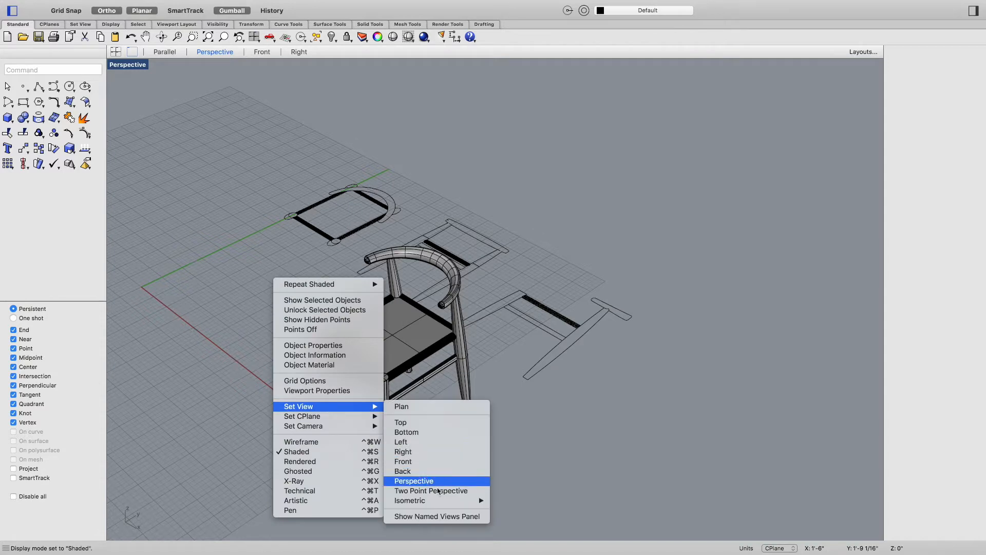
pyautogui.moveTo(483, 501)
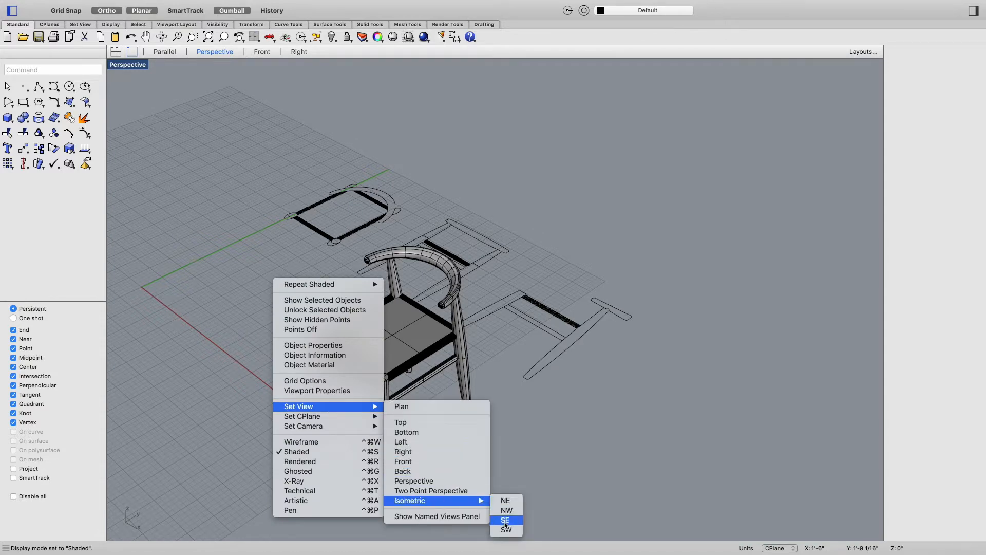
pyautogui.click(506, 521)
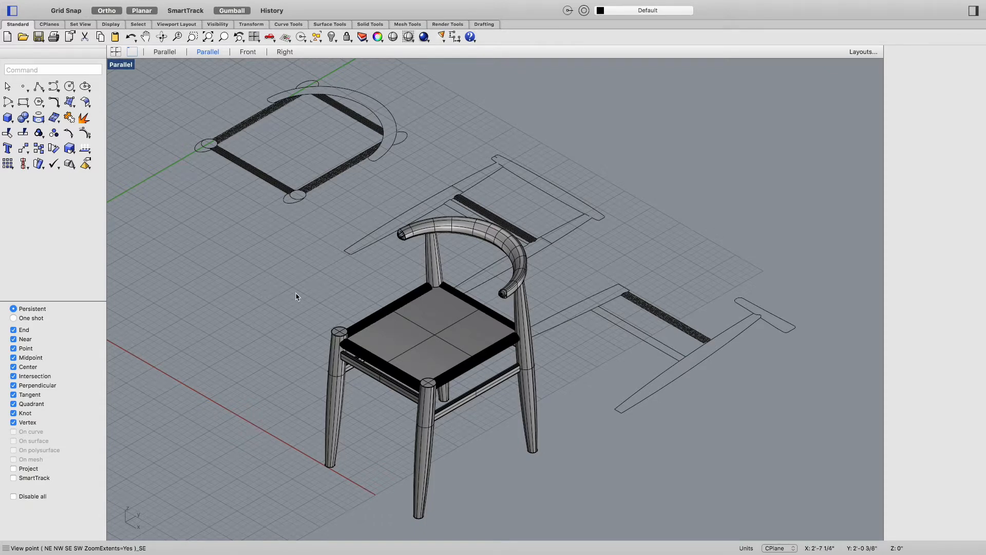
# Step: Run Make2D on the 3D chair, using the current view layout with the default drawing options
pyautogui.write('Make')
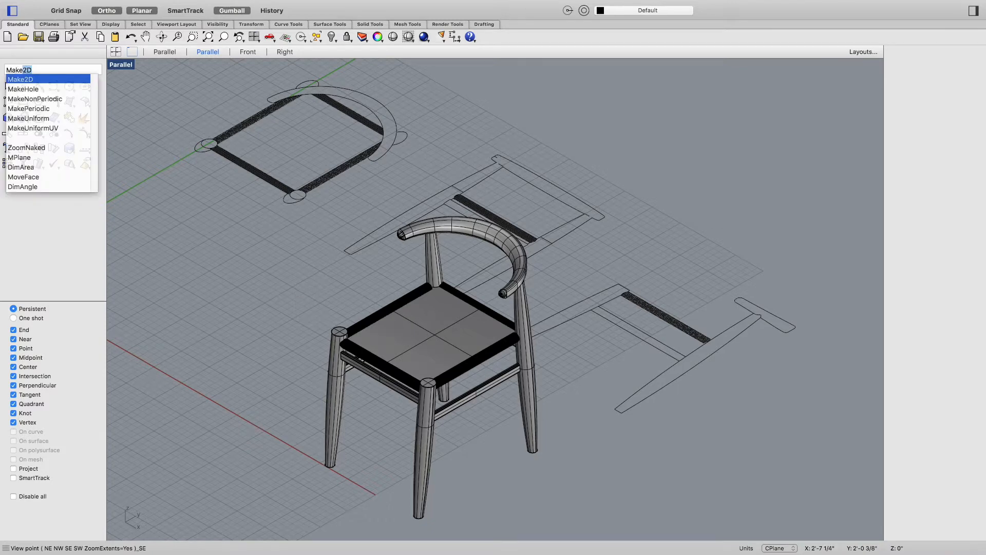
pyautogui.press('Return')
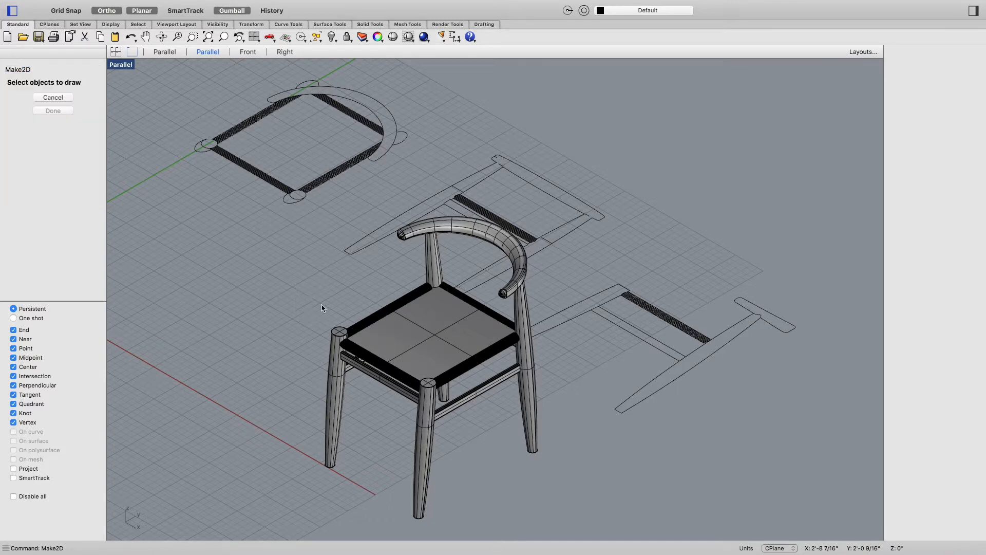
pyautogui.click(377, 359)
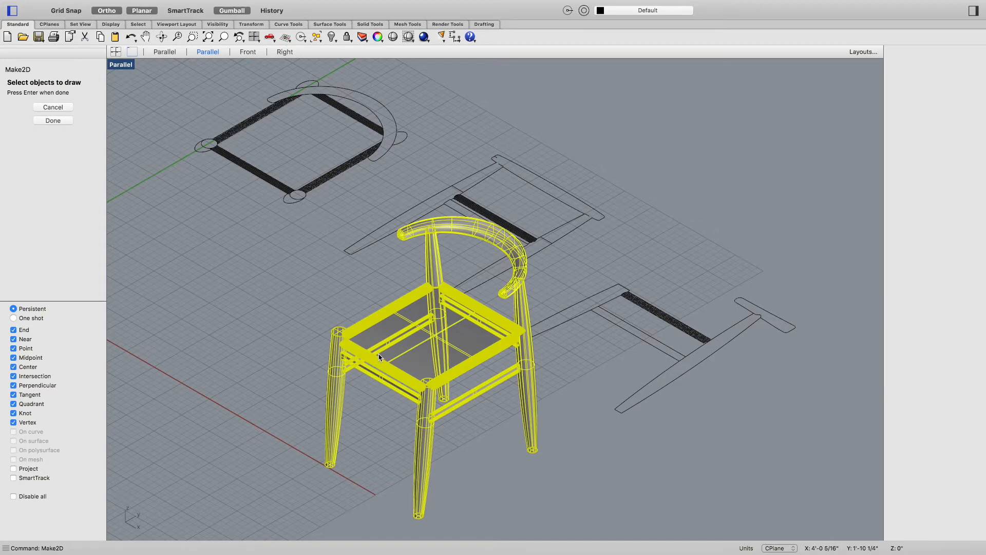
pyautogui.press('Return')
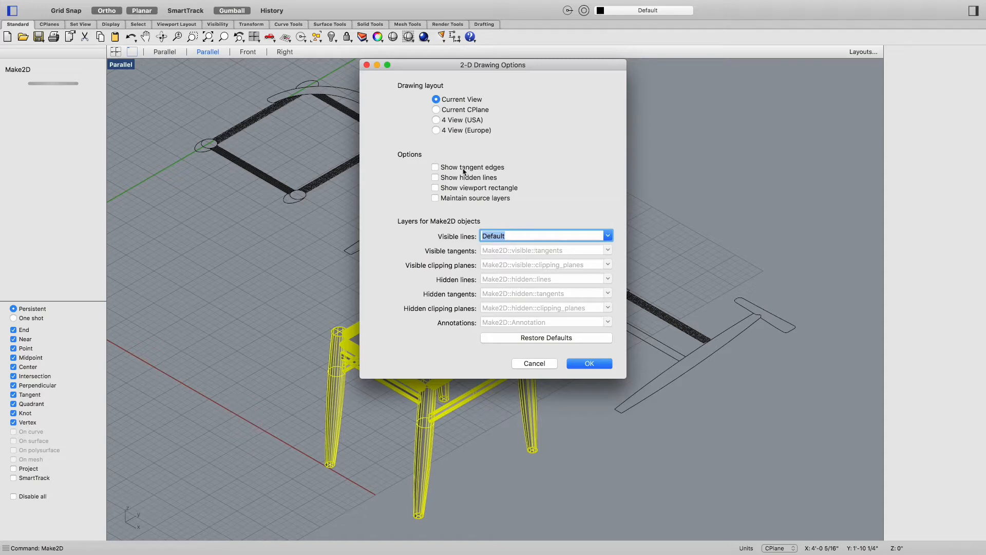
pyautogui.click(590, 364)
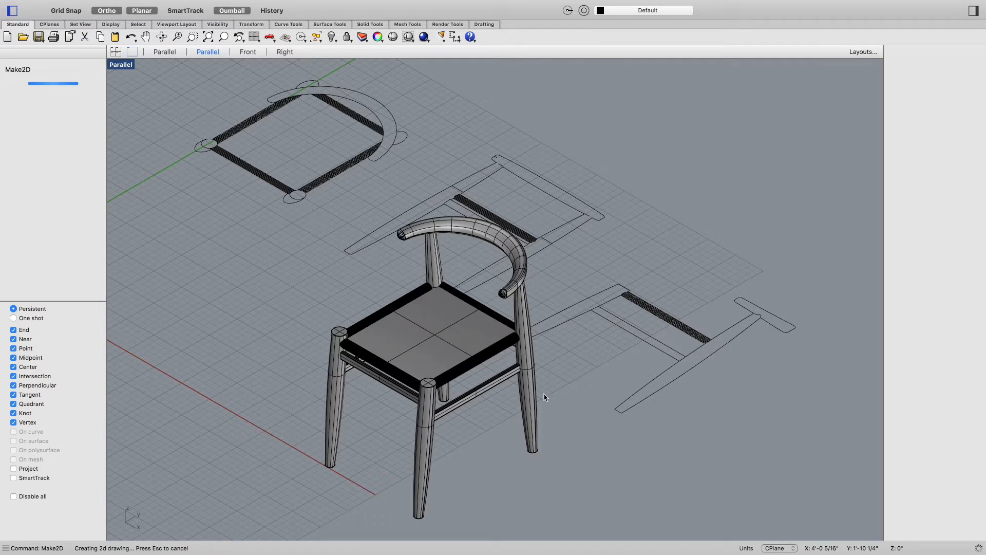
pyautogui.moveTo(627, 6)
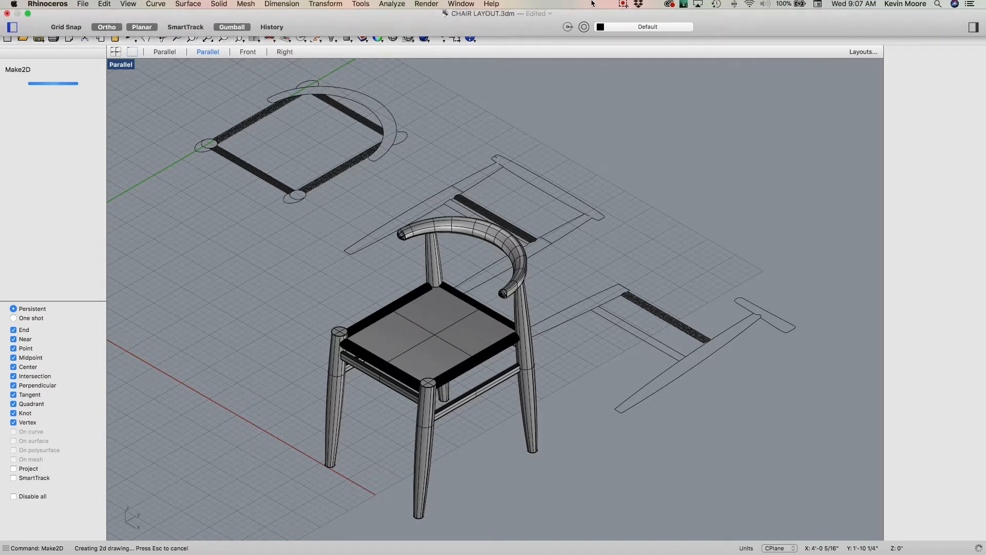
pyautogui.click(624, 6)
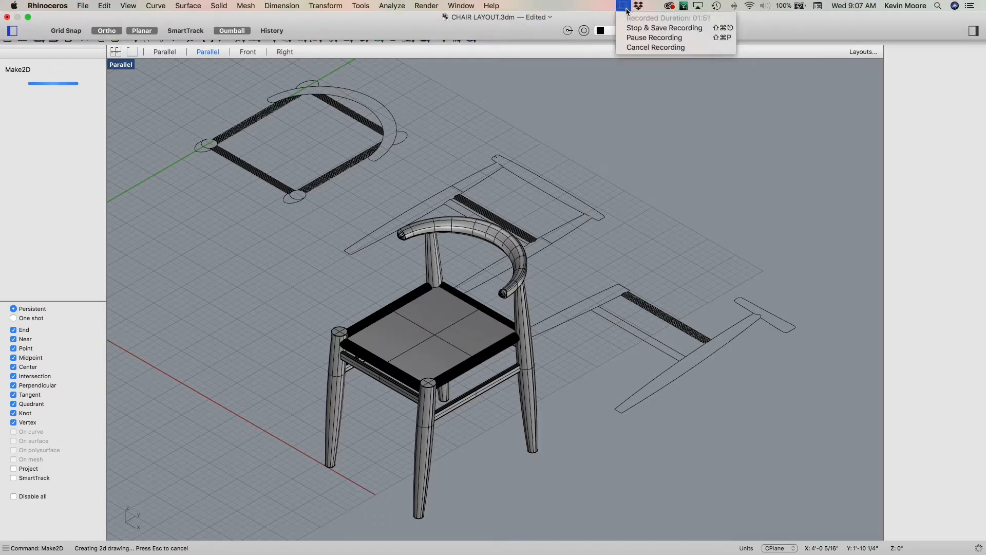
pyautogui.click(642, 35)
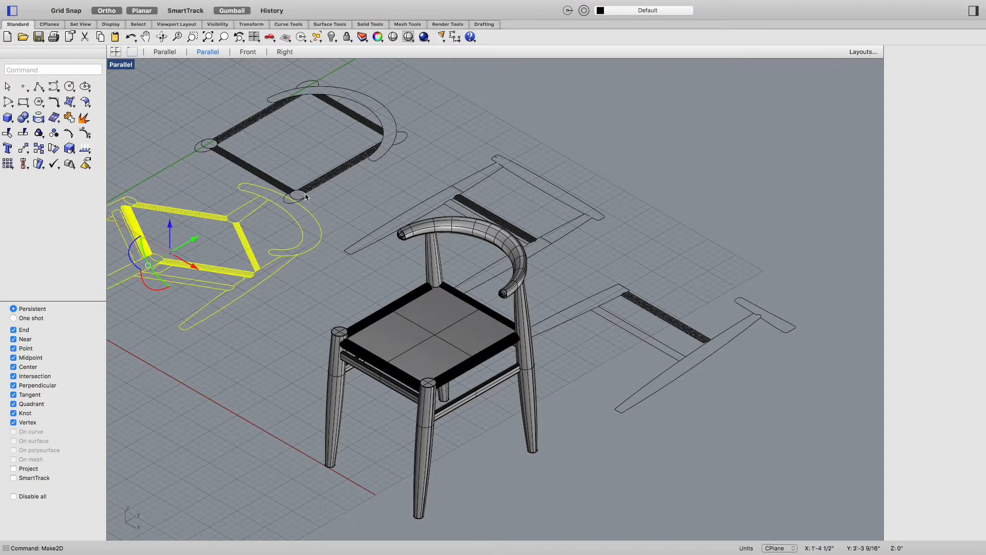
# Step: Move the generated isometric 2D drawing beside the other views and switch the viewport to Top view
pyautogui.moveTo(196, 242); pyautogui.dragTo(146, 289)
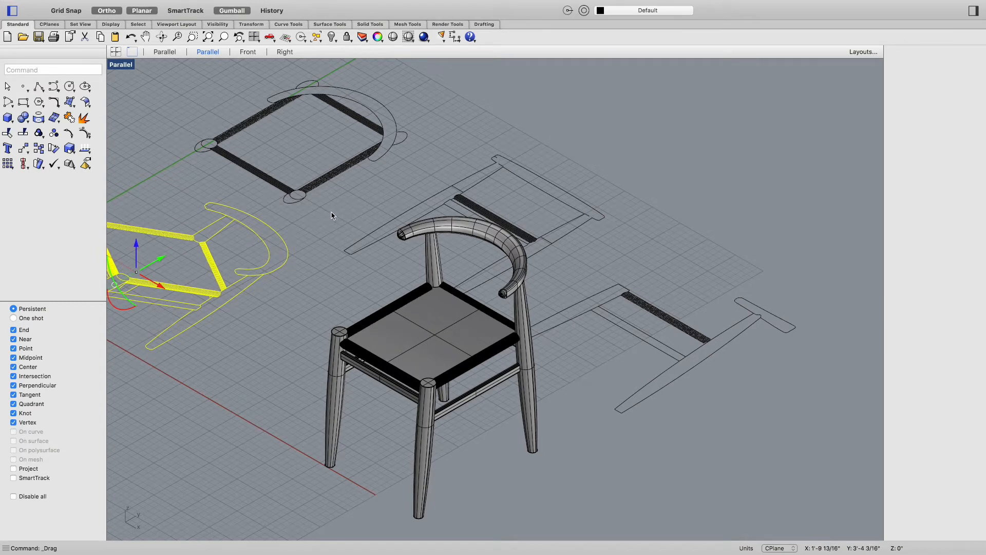
pyautogui.click(164, 53)
pyautogui.rightClick(217, 179)
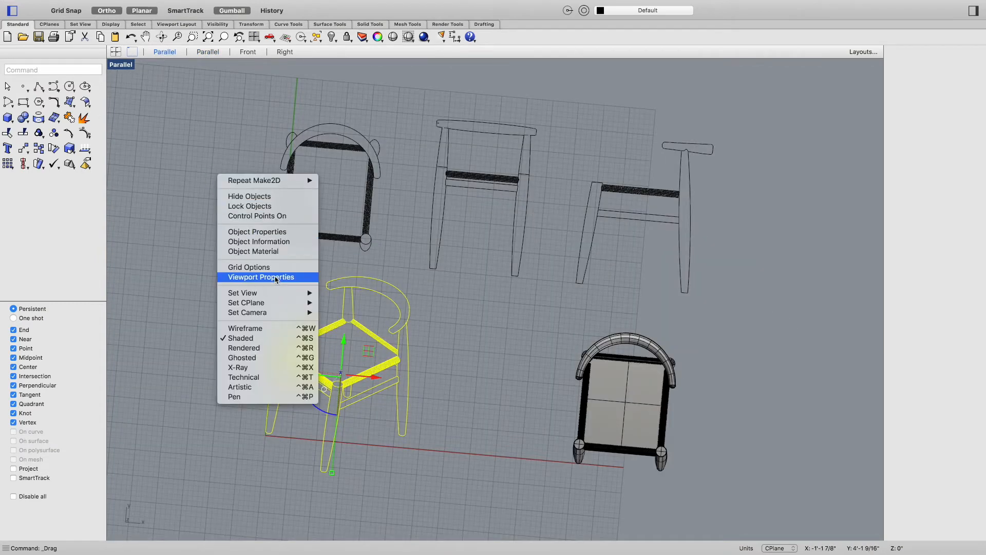
pyautogui.moveTo(281, 294)
pyautogui.click(336, 309)
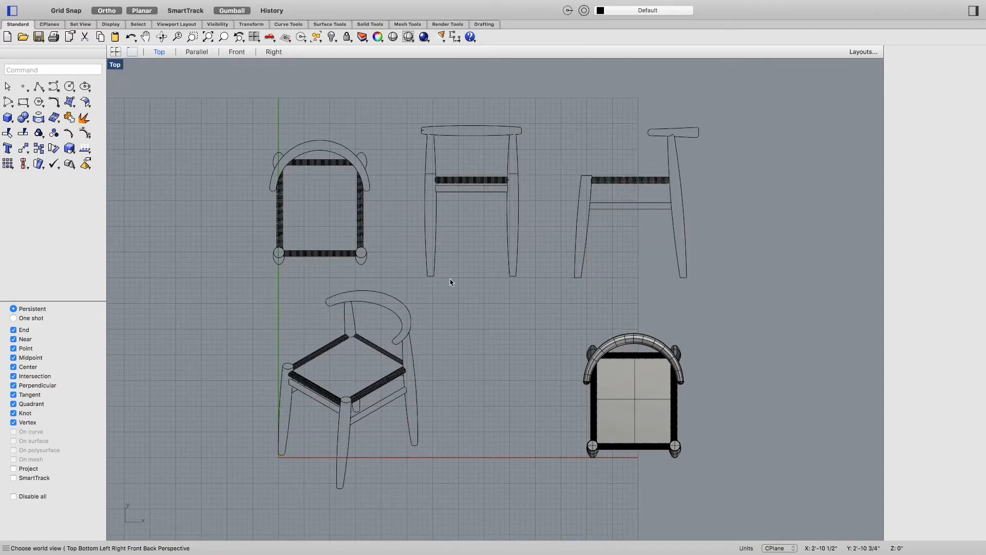
pyautogui.moveTo(709, 325); pyautogui.dragTo(548, 470)
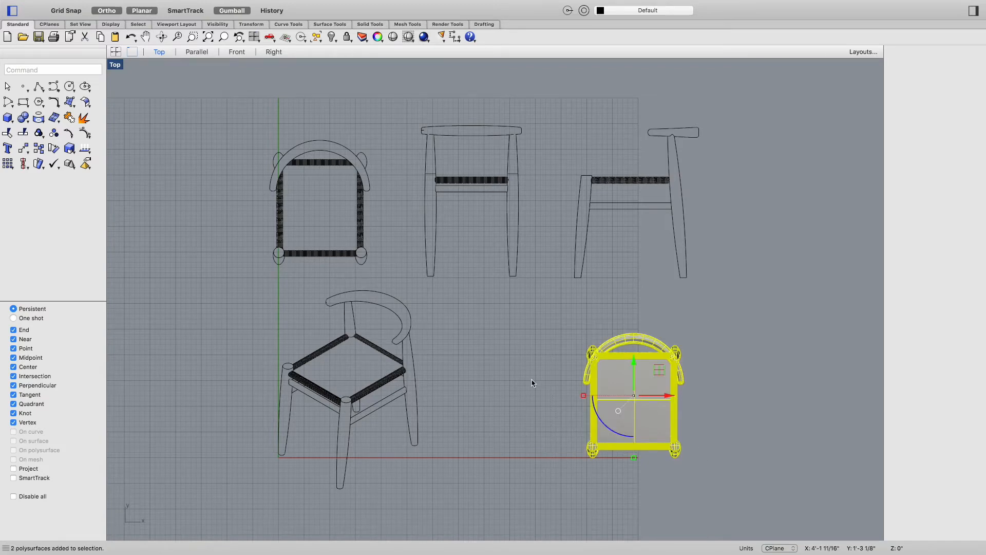
pyautogui.click(518, 406)
pyautogui.click(83, 6)
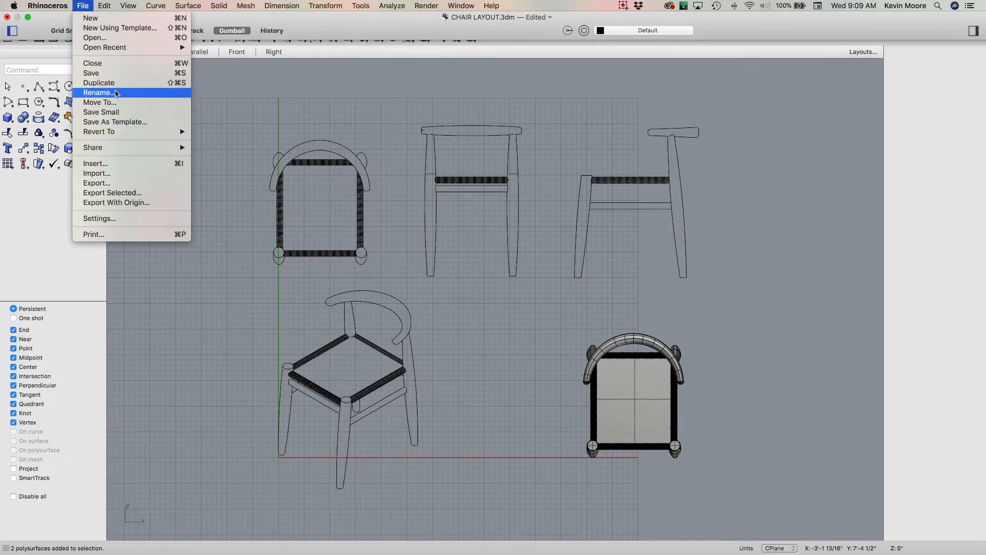
# Step: Save the file under a new name, CHAIR LAYOUT1.3dm, instead of replacing the existing one
pyautogui.moveTo(492, 4)
pyautogui.write('sav')
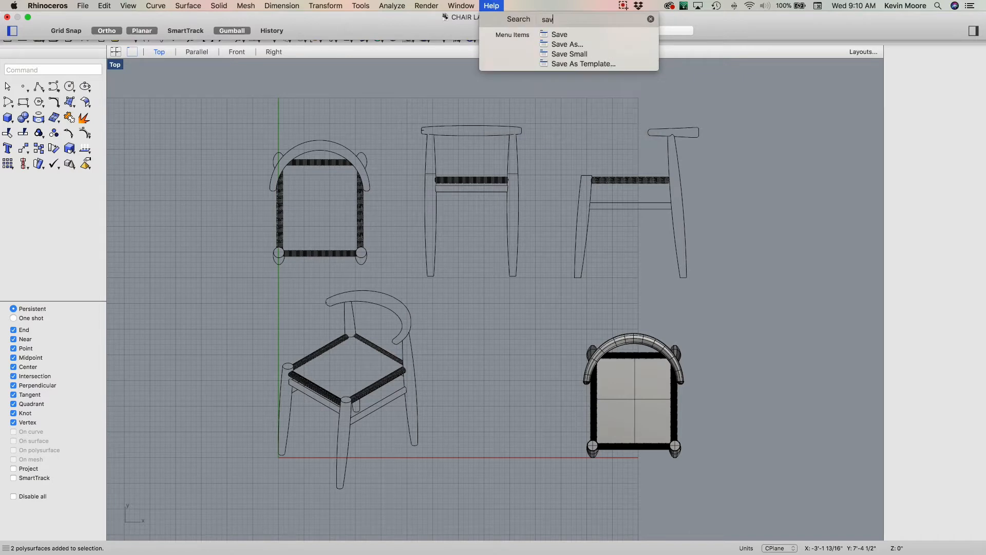
pyautogui.write('e')
pyautogui.click(568, 44)
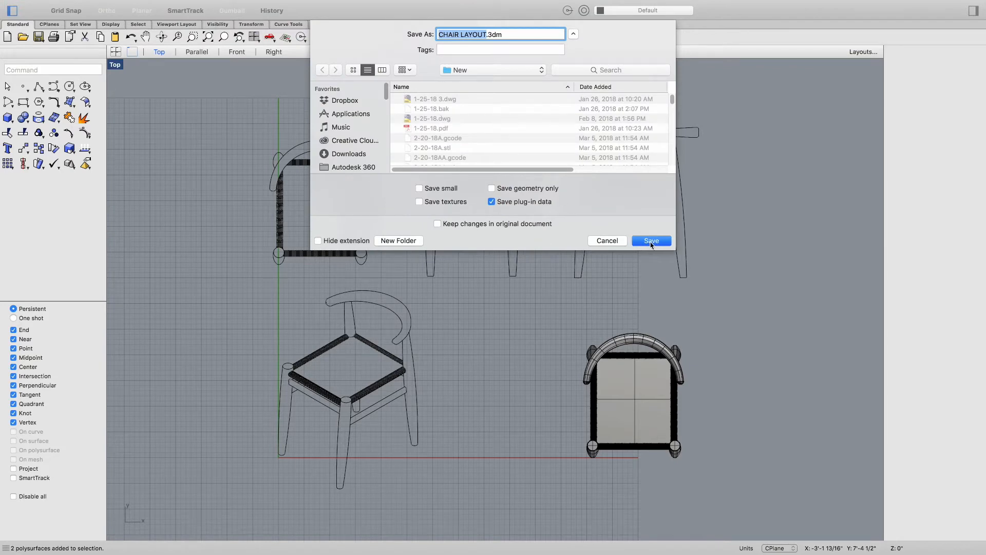
pyautogui.click(651, 241)
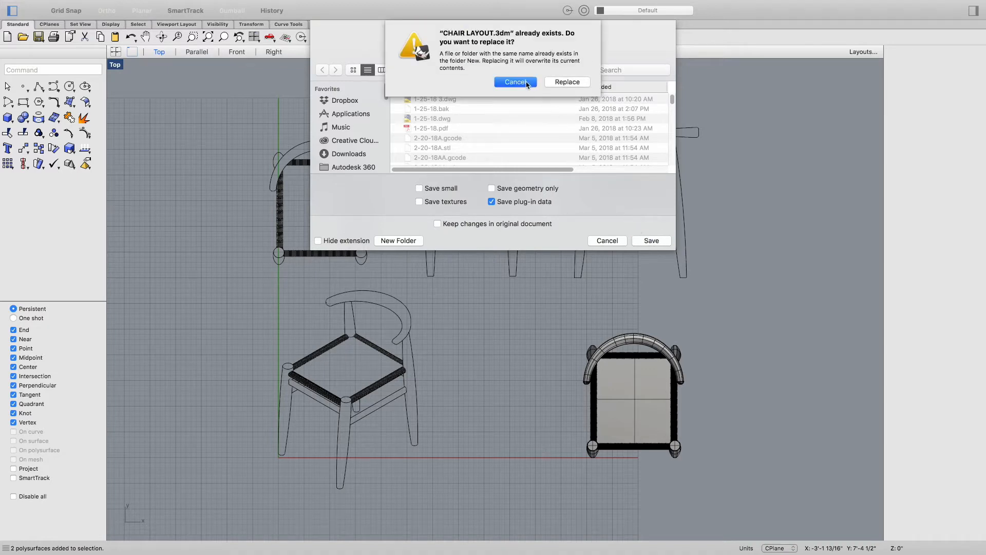
pyautogui.click(528, 82)
pyautogui.click(487, 34)
pyautogui.write('1')
pyautogui.click(642, 239)
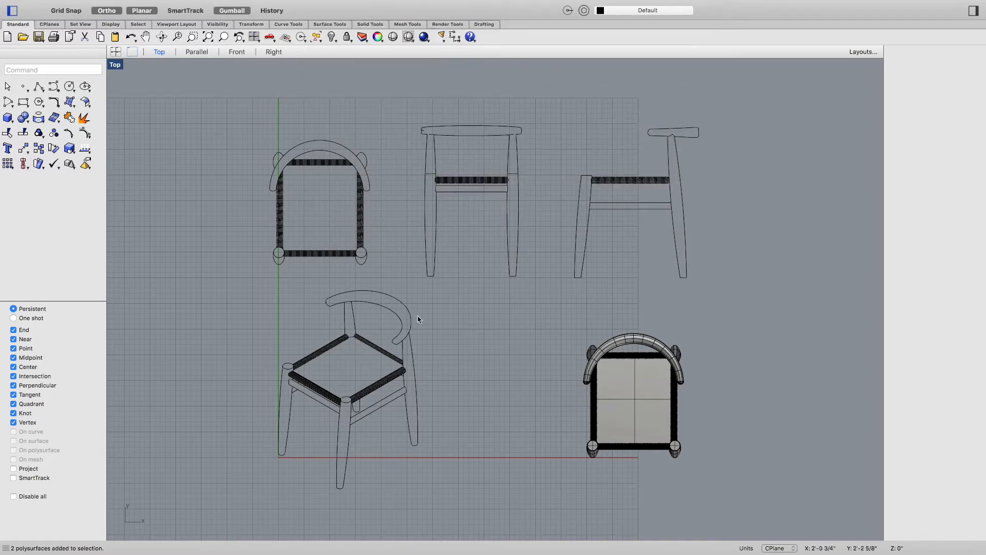
# Step: Delete the 3D chair model and its leftover part from the layout
pyautogui.click(658, 351)
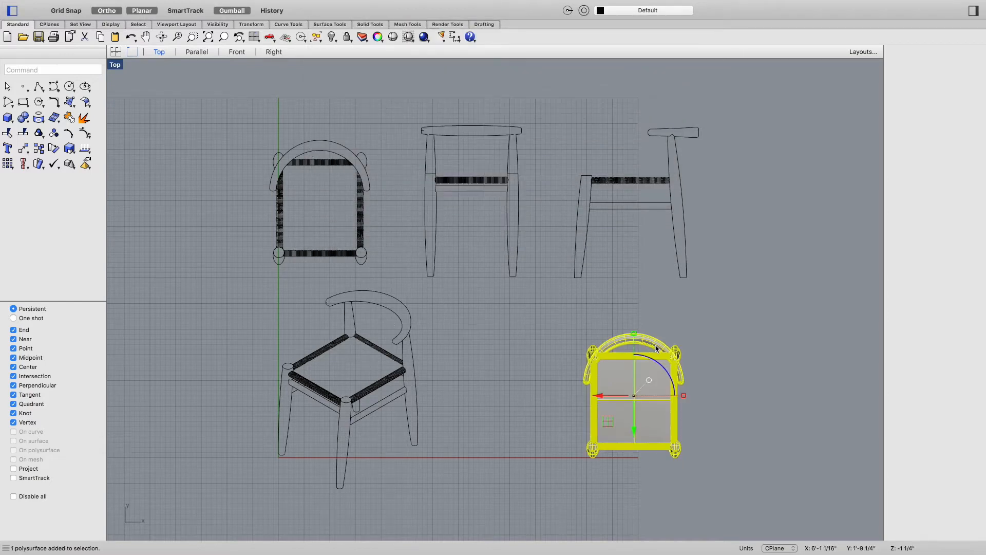
pyautogui.press('Delete')
pyautogui.click(669, 444)
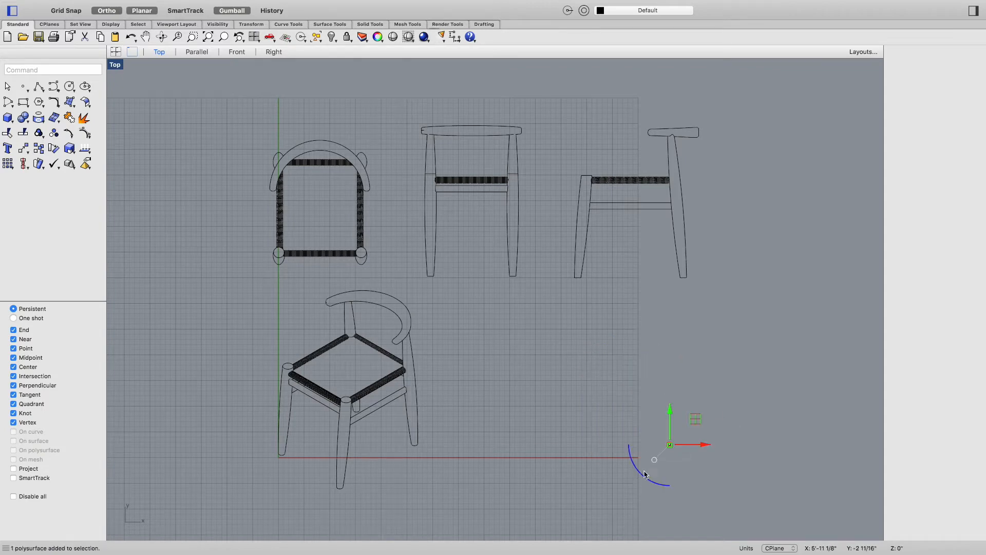
pyautogui.press('Delete')
# Step: Join all curves of the isometric 2D chair drawing
pyautogui.moveTo(554, 428)
pyautogui.mouseDown(button='right')
pyautogui.moveTo(599, 385)
pyautogui.moveTo(546, 429)
pyautogui.mouseUp(button='right')
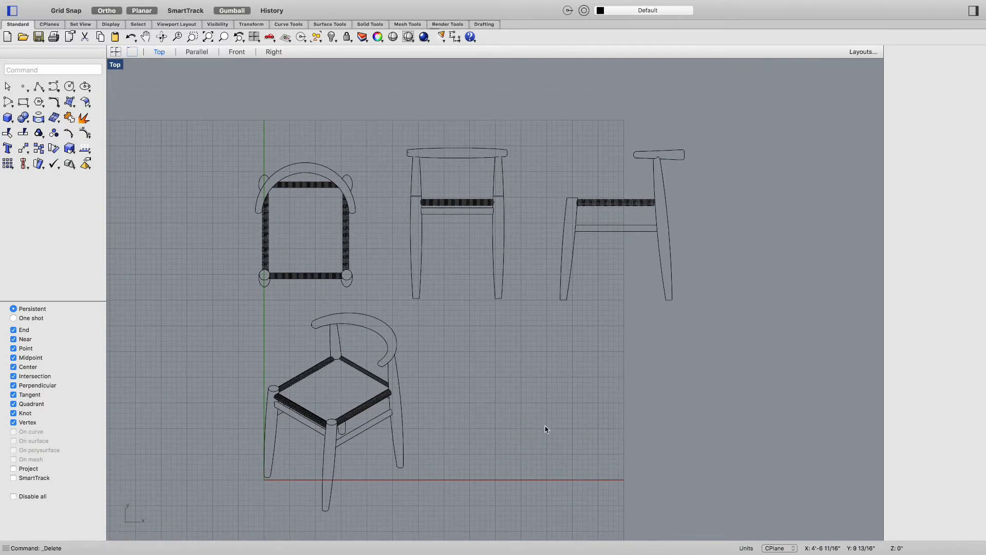
pyautogui.moveTo(511, 344); pyautogui.dragTo(538, 309, button='right')
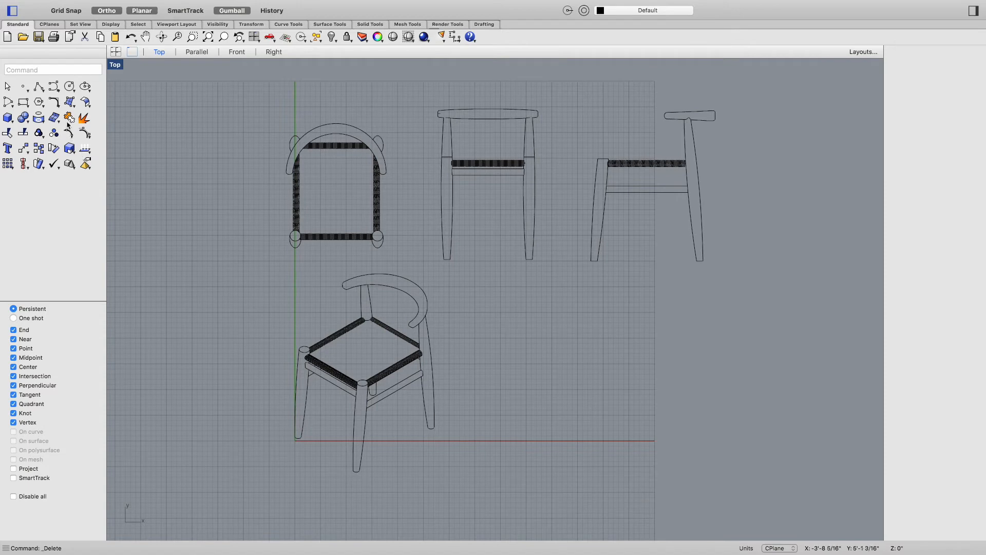
pyautogui.moveTo(440, 275); pyautogui.dragTo(283, 494)
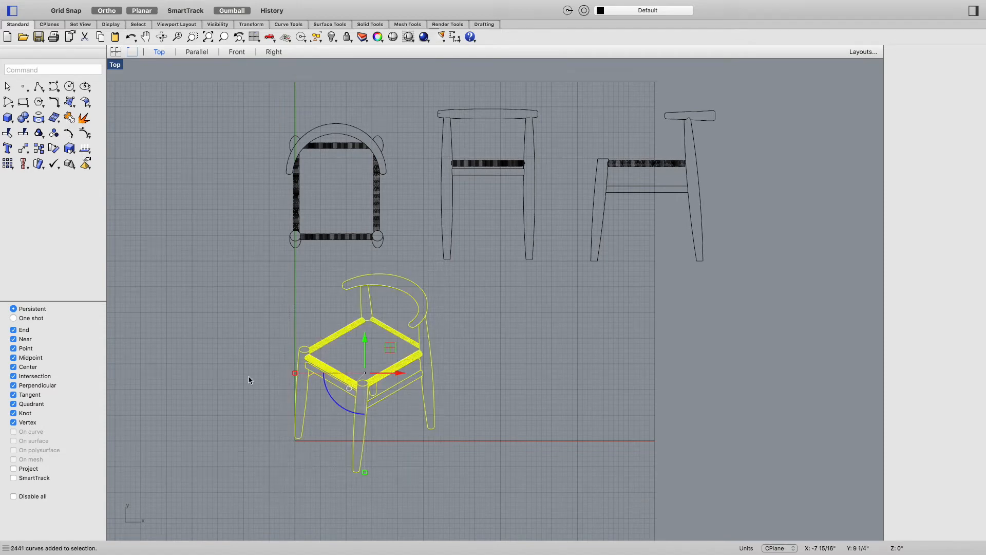
pyautogui.click(68, 117)
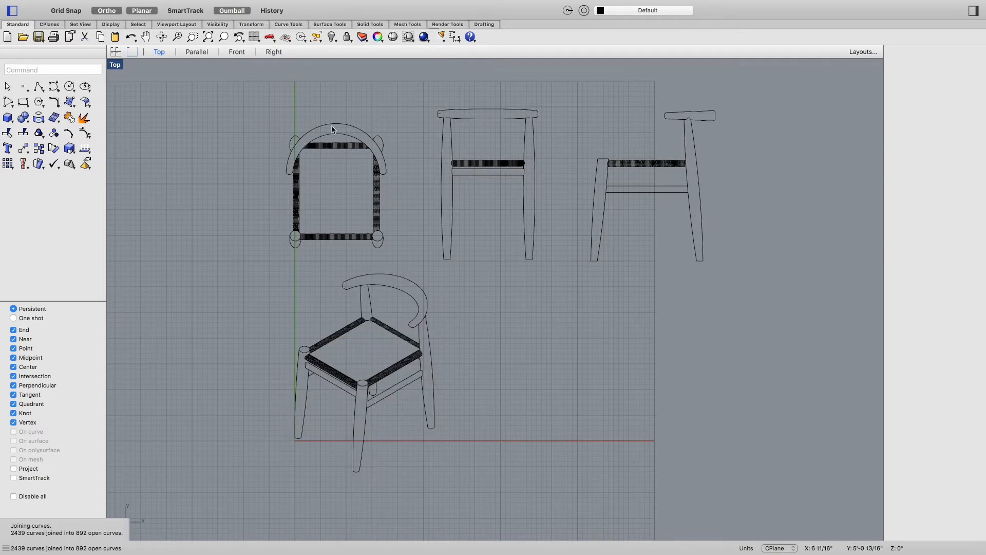
# Step: Join the curves of the top-view drawing and of the front-view drawing
pyautogui.moveTo(400, 108); pyautogui.dragTo(267, 260)
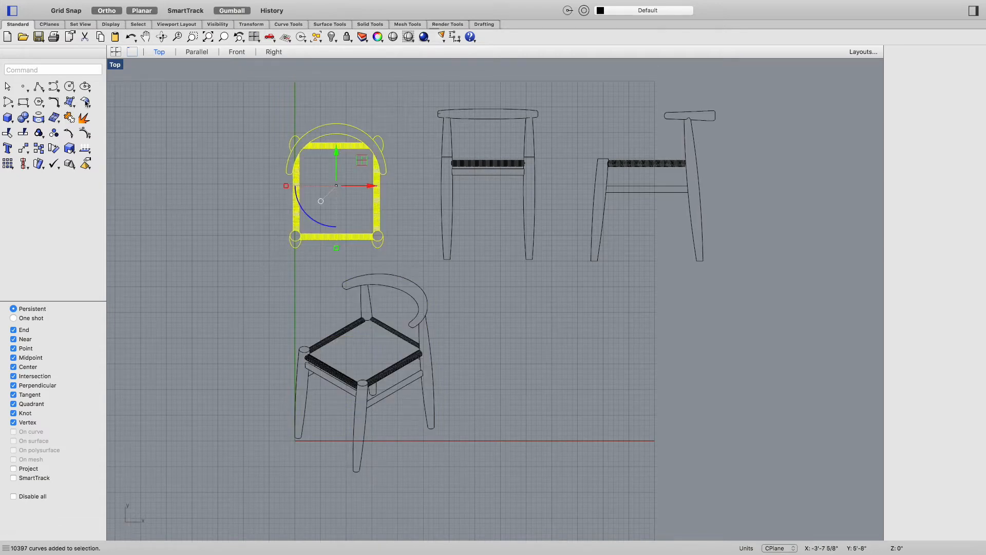
pyautogui.click(567, 96)
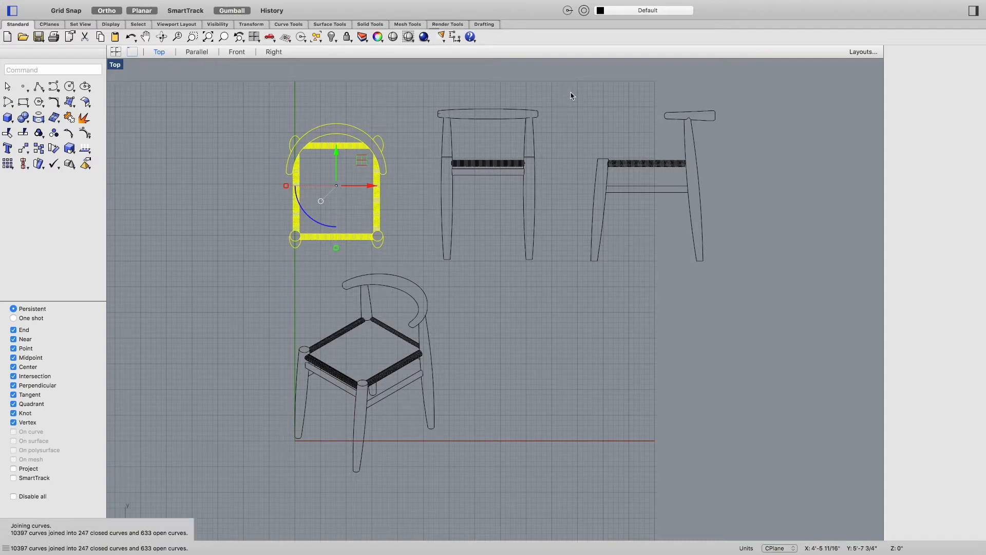
pyautogui.moveTo(569, 97); pyautogui.dragTo(420, 272)
pyautogui.click(70, 118)
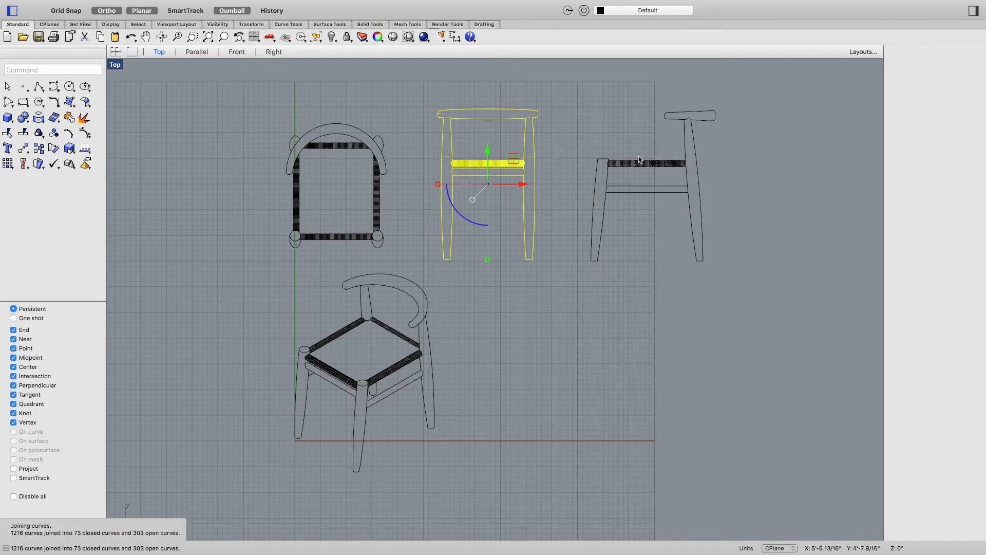
# Step: Select the right-view drawing and join all of its curves
pyautogui.click(743, 157)
pyautogui.moveTo(686, 142); pyautogui.dragTo(573, 290)
pyautogui.click(71, 118)
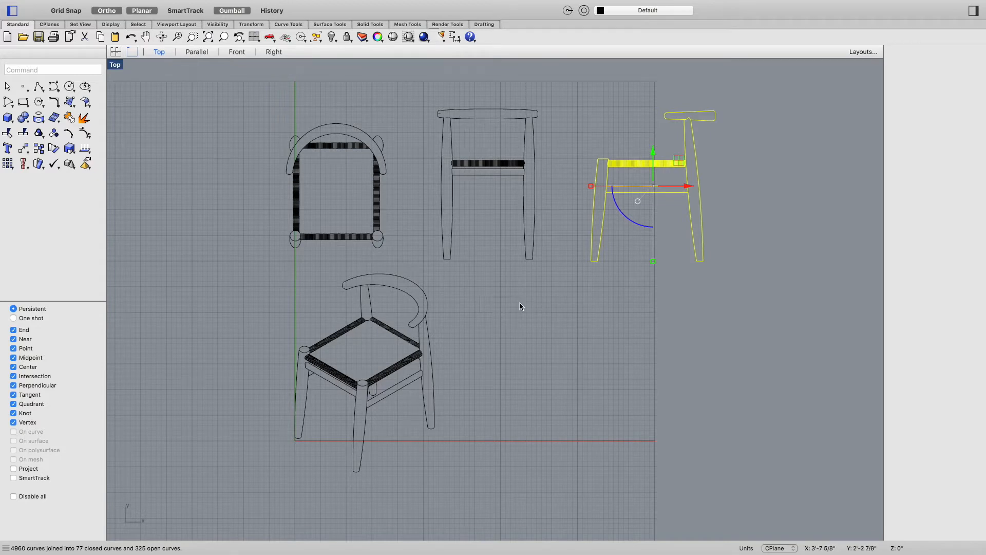
# Step: Rearrange the layout, moving the isometric drawing to the left and the top-view drawing below and to the right
pyautogui.press('Escape')
pyautogui.click(426, 316)
pyautogui.press('Escape')
pyautogui.click(275, 488)
pyautogui.moveTo(275, 488); pyautogui.dragTo(441, 273)
pyautogui.moveTo(397, 372); pyautogui.dragTo(165, 371)
pyautogui.scroll(-8, 364, 365)
pyautogui.scroll(4, 304, 378)
pyautogui.click(329, 309)
pyautogui.moveTo(322, 295); pyautogui.dragTo(426, 176)
pyautogui.moveTo(375, 207); pyautogui.dragTo(375, 319)
pyautogui.moveTo(412, 355); pyautogui.dragTo(498, 355)
pyautogui.click(455, 283)
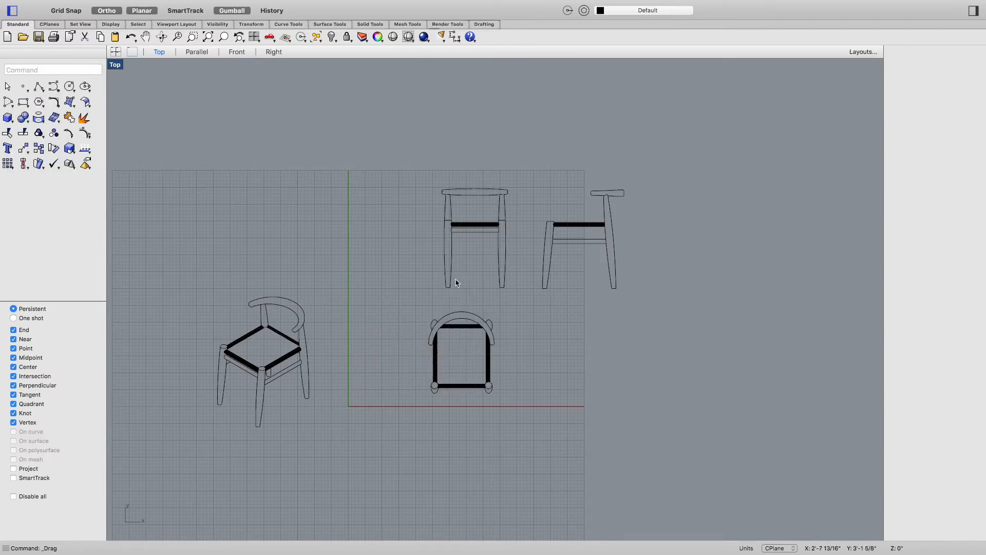
# Step: Move the front-view drawing down to sit below the top-view drawing
pyautogui.moveTo(418, 293); pyautogui.dragTo(515, 162)
pyautogui.moveTo(475, 205); pyautogui.dragTo(475, 440)
pyautogui.moveTo(539, 439); pyautogui.dragTo(557, 297, button='right')
pyautogui.moveTo(527, 331); pyautogui.dragTo(482, 331)
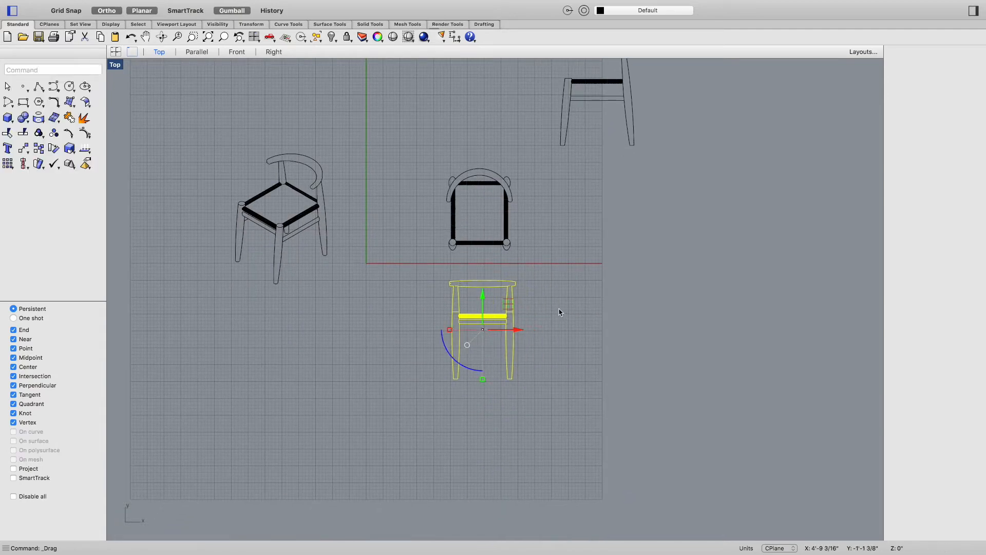
pyautogui.click(557, 308)
# Step: Draw a vertical alignment line from the centre of the top view's front-left leg down past the front view
pyautogui.scroll(3, 454, 283)
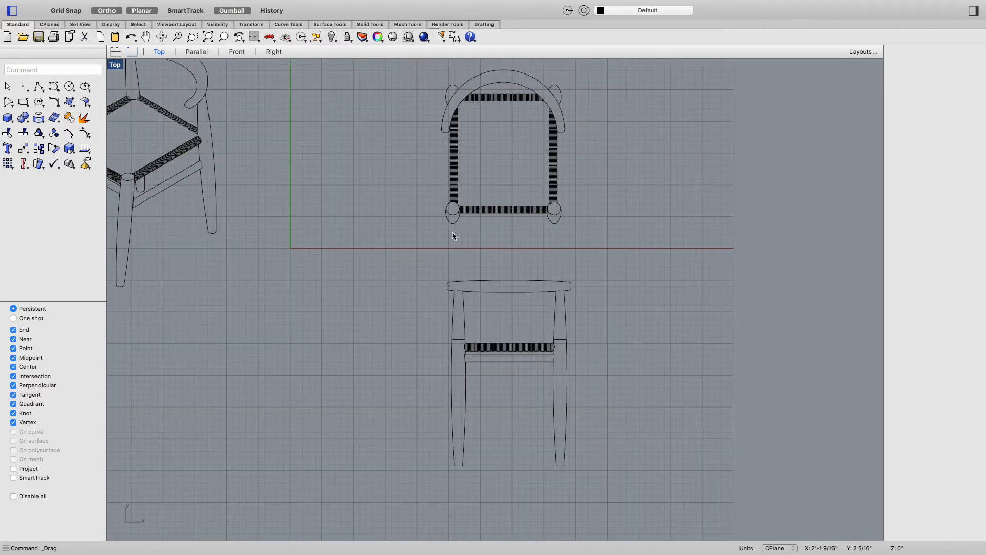
pyautogui.write('La')
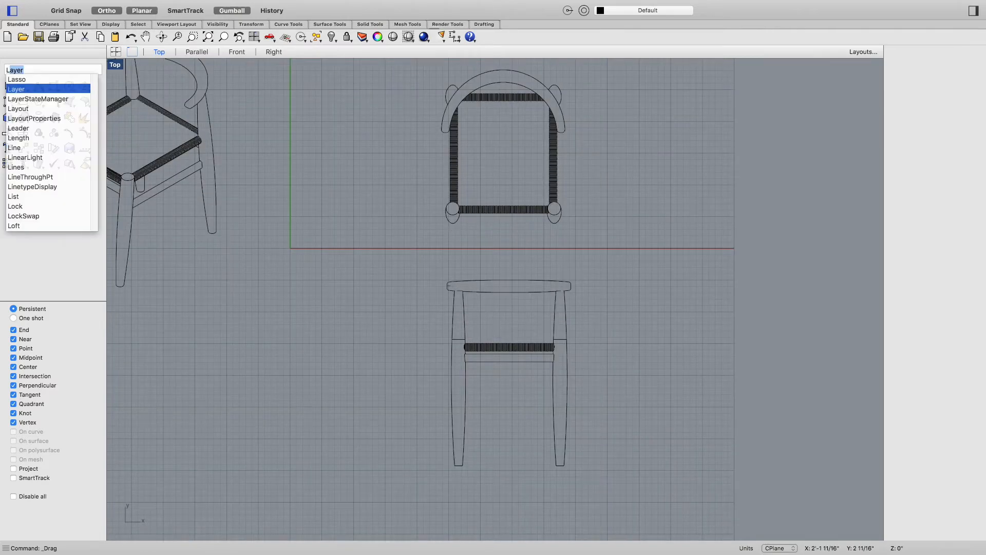
pyautogui.press('BackSpace')
pyautogui.press('BackSpace')
pyautogui.write('ine')
pyautogui.press('Return')
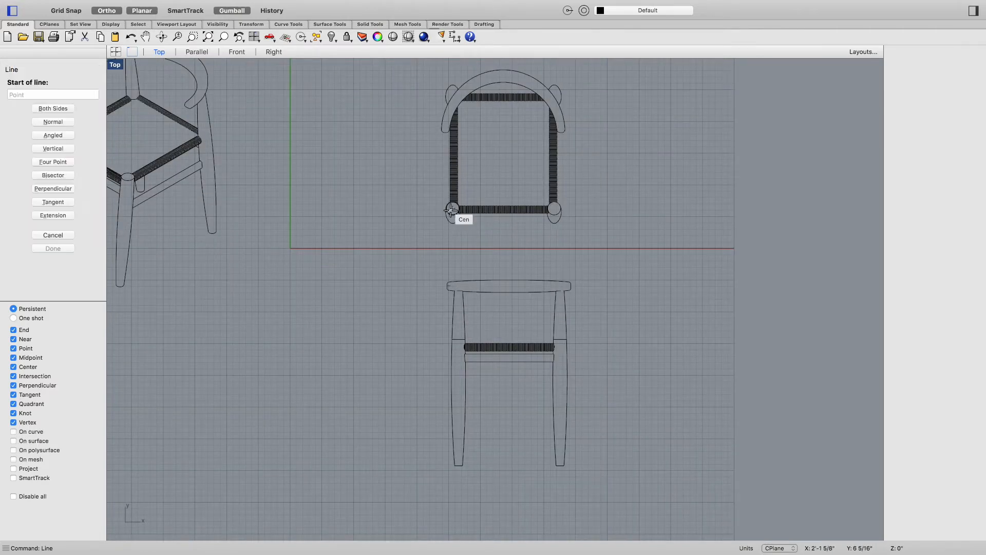
pyautogui.click(452, 209)
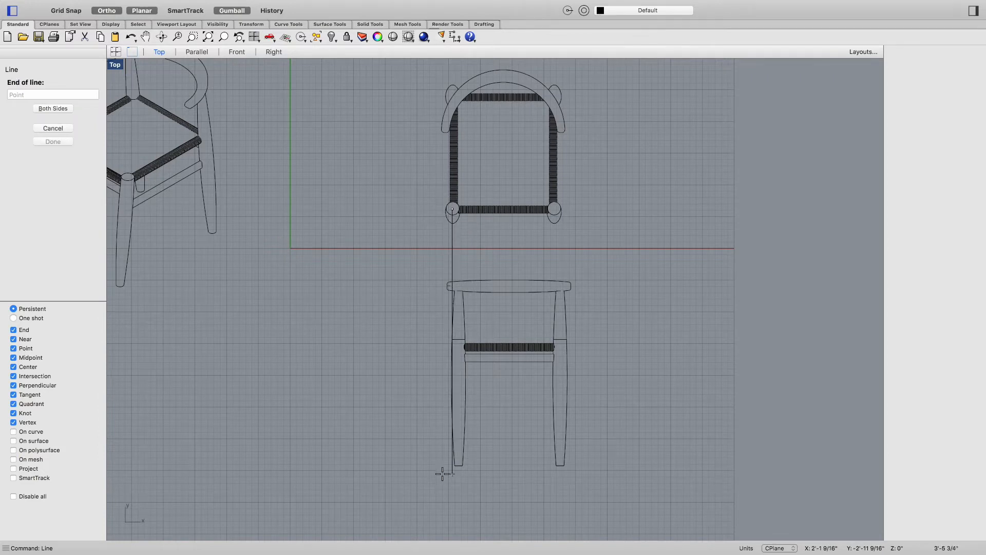
pyautogui.click(448, 514)
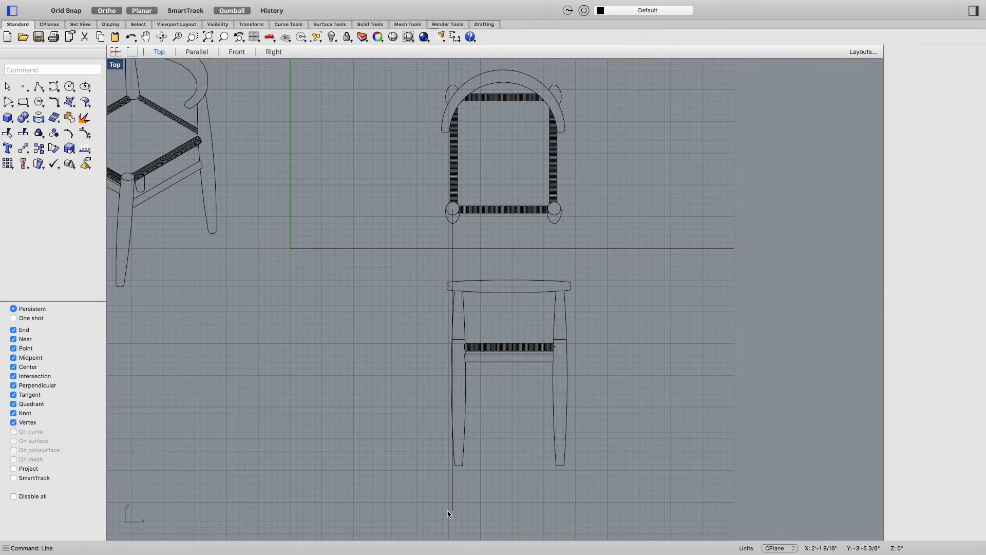
pyautogui.press('Return')
pyautogui.press('Escape')
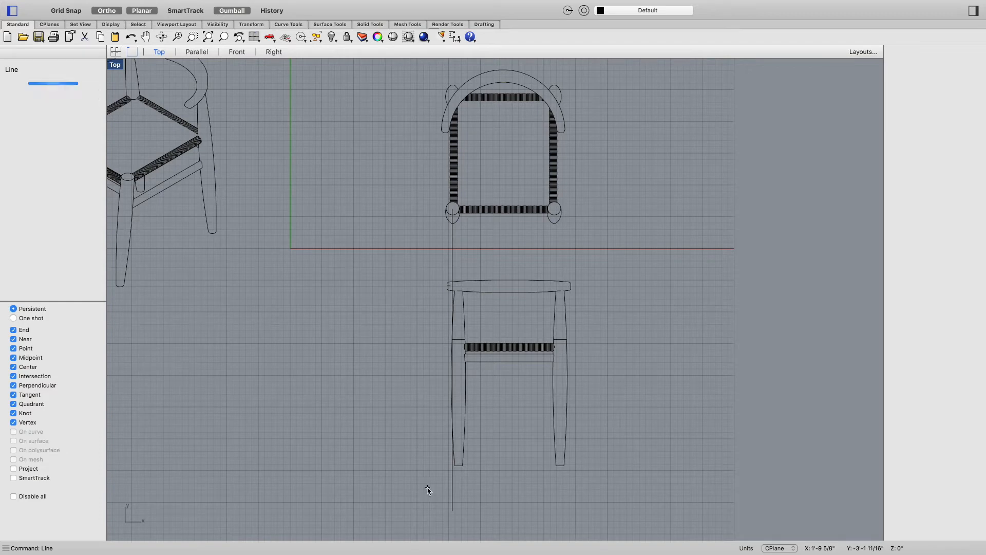
# Step: Move the front-view drawing so its left leg's midpoint snaps onto the alignment line
pyautogui.moveTo(428, 487); pyautogui.dragTo(596, 266)
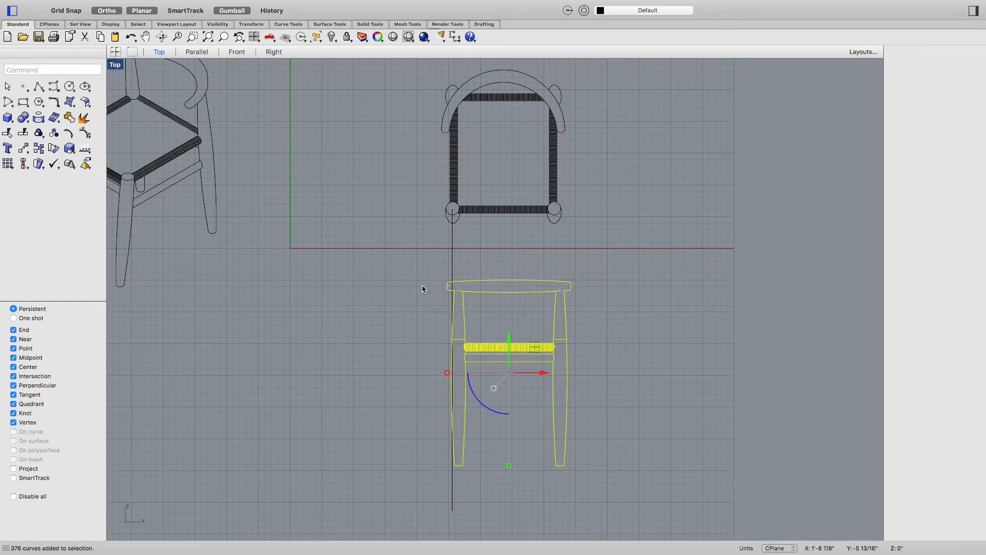
pyautogui.scroll(5, 483, 293)
pyautogui.write('move')
pyautogui.press('Return')
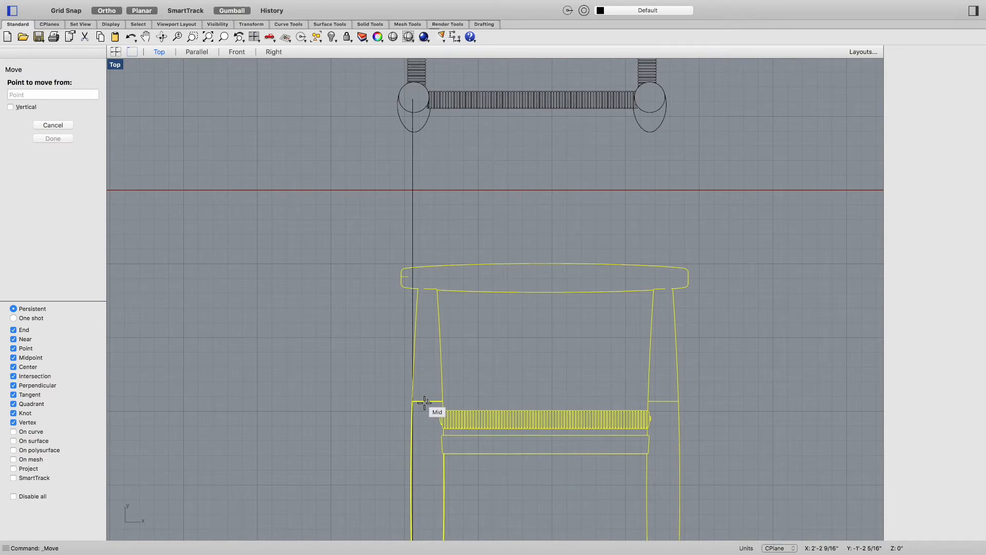
pyautogui.click(426, 402)
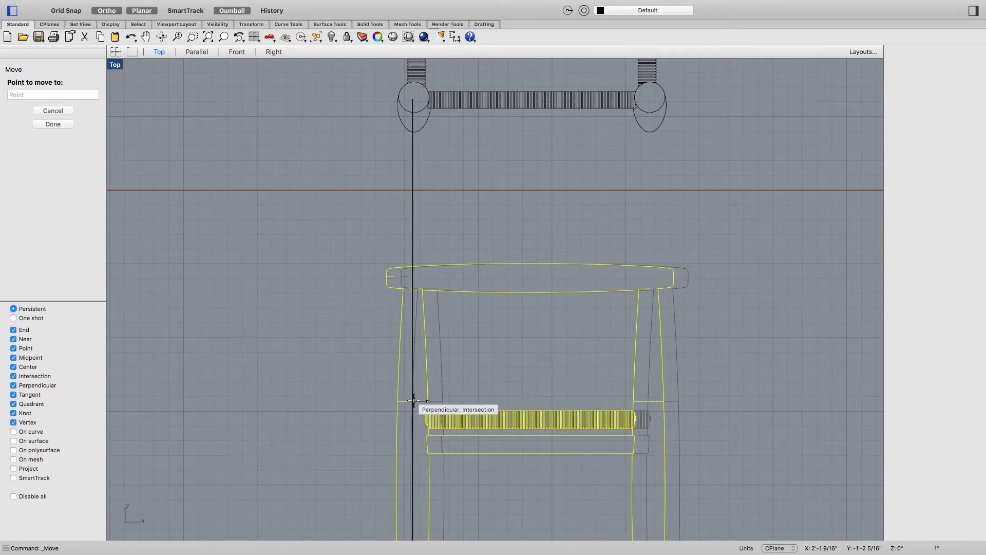
pyautogui.click(413, 400)
pyautogui.scroll(-3, 524, 353)
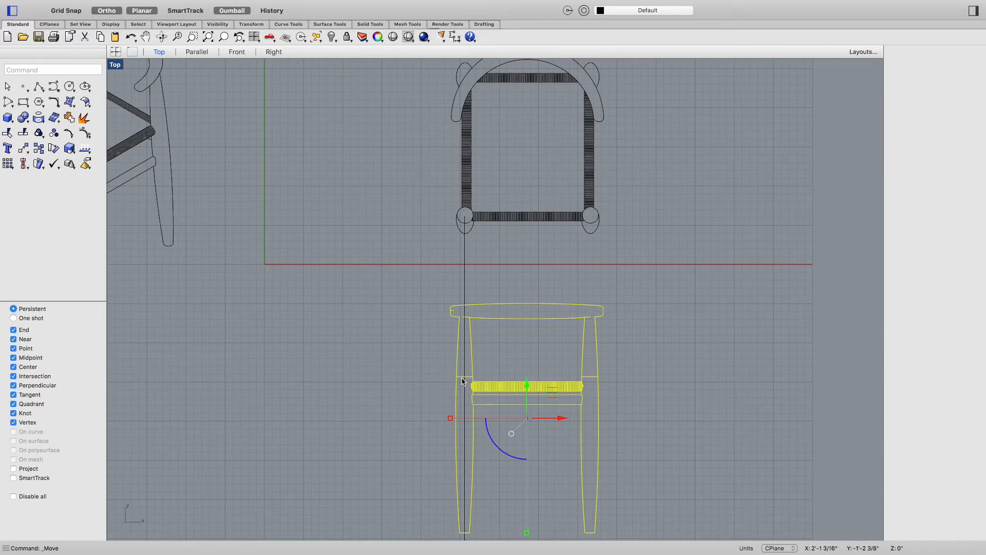
pyautogui.click(518, 354)
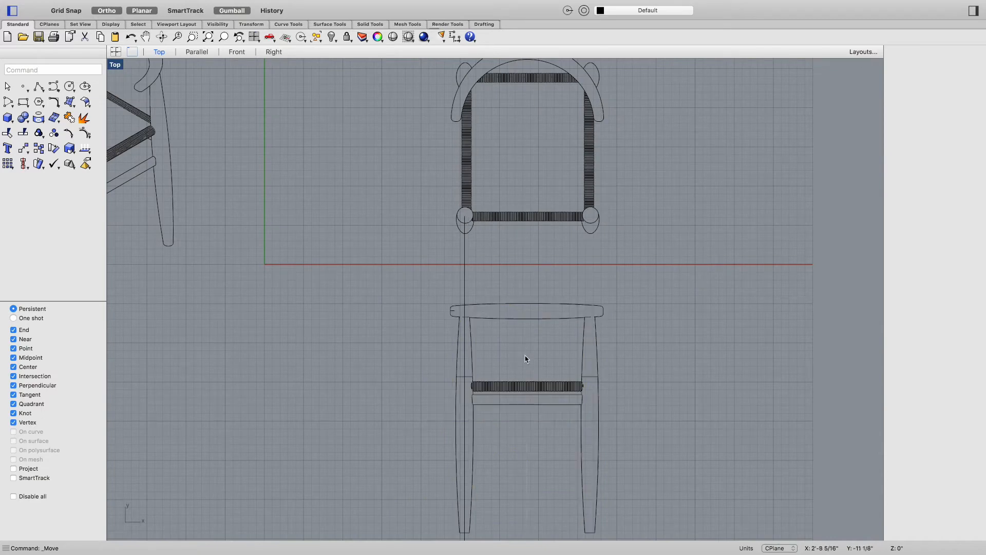
# Step: Move the right-view drawing below the front-view drawing
pyautogui.click(465, 263)
pyautogui.scroll(-3, 534, 284)
pyautogui.click(567, 368)
pyautogui.scroll(-3, 642, 249)
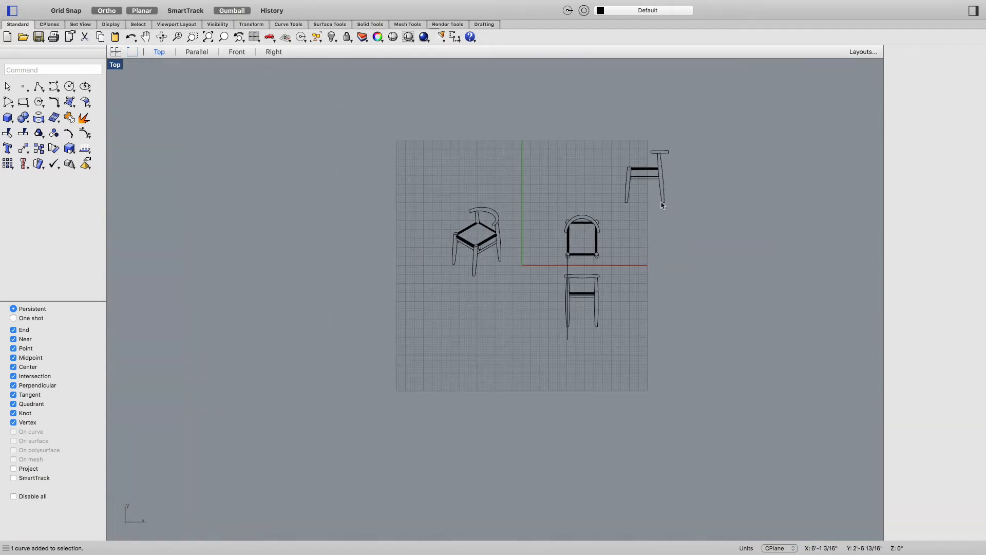
pyautogui.moveTo(678, 146); pyautogui.dragTo(612, 217)
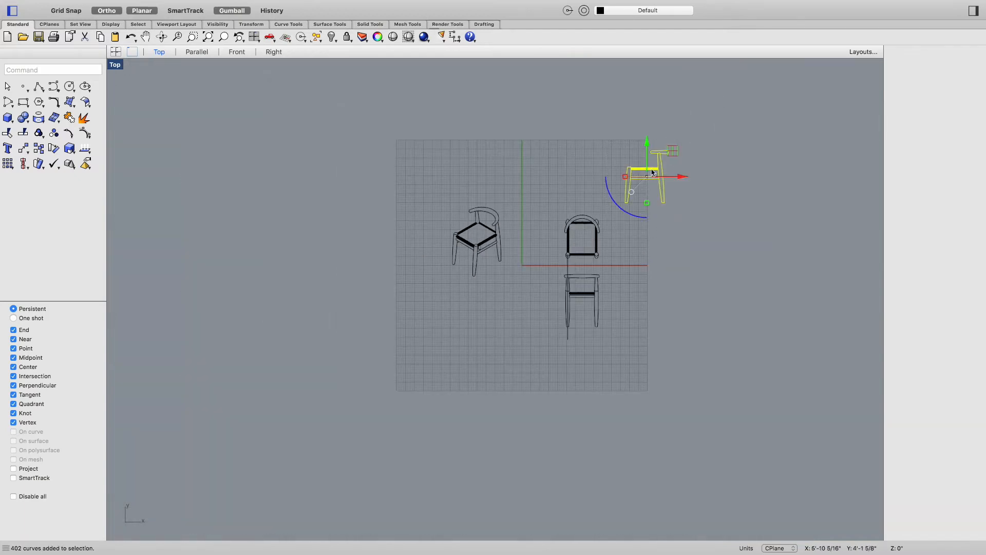
pyautogui.moveTo(648, 148); pyautogui.dragTo(610, 387)
pyautogui.scroll(5, 586, 377)
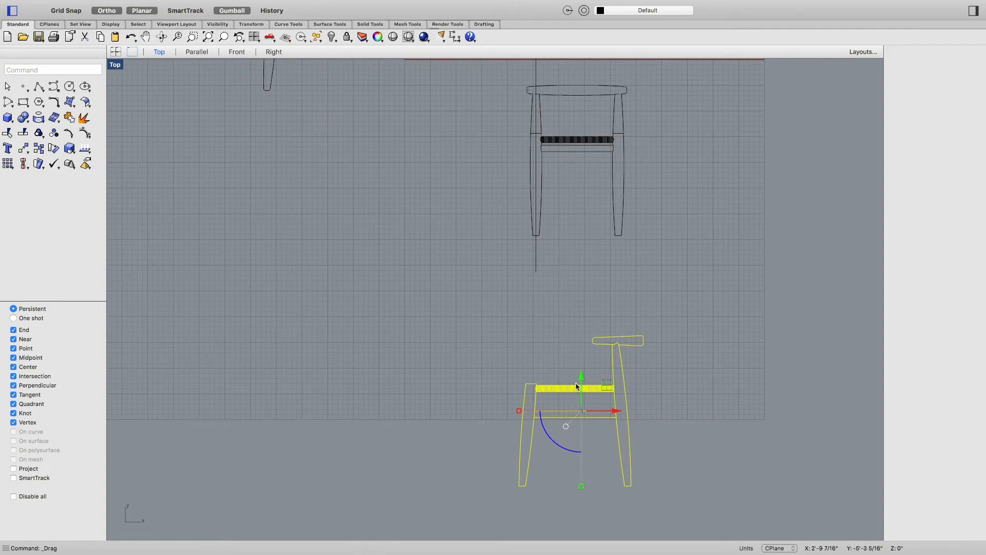
pyautogui.moveTo(579, 377); pyautogui.dragTo(579, 303)
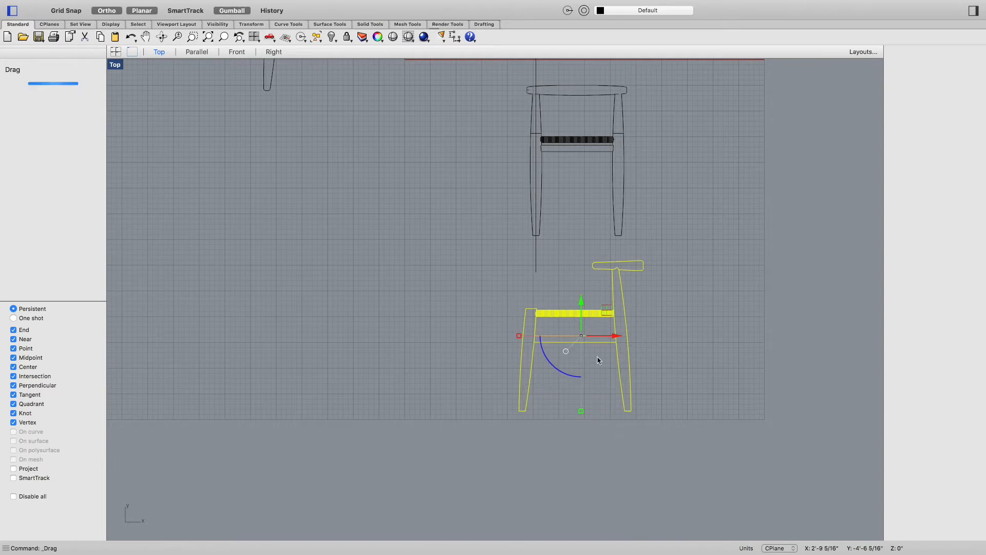
pyautogui.click(705, 383)
# Step: Delete the vertical alignment line
pyautogui.click(536, 259)
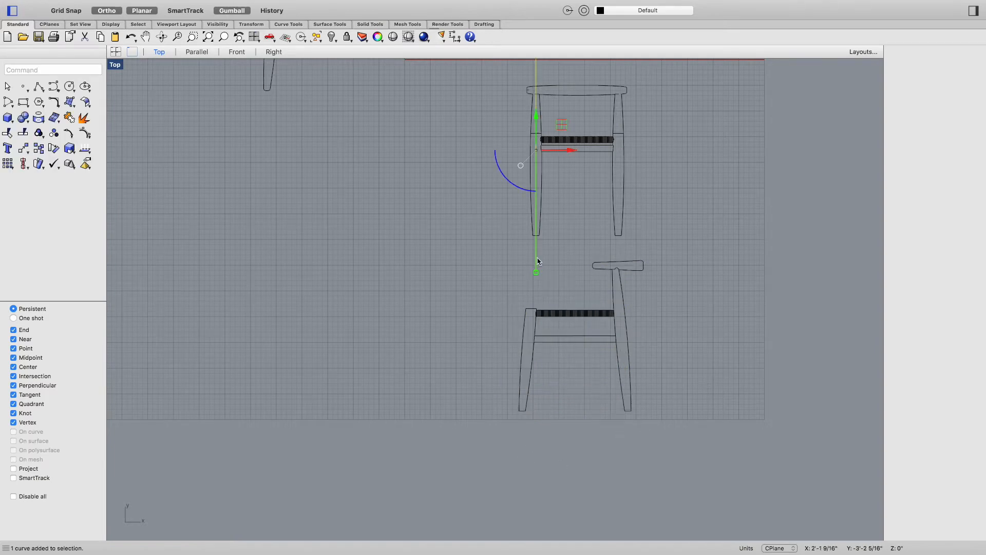
pyautogui.press('Delete')
pyautogui.scroll(-5, 722, 377)
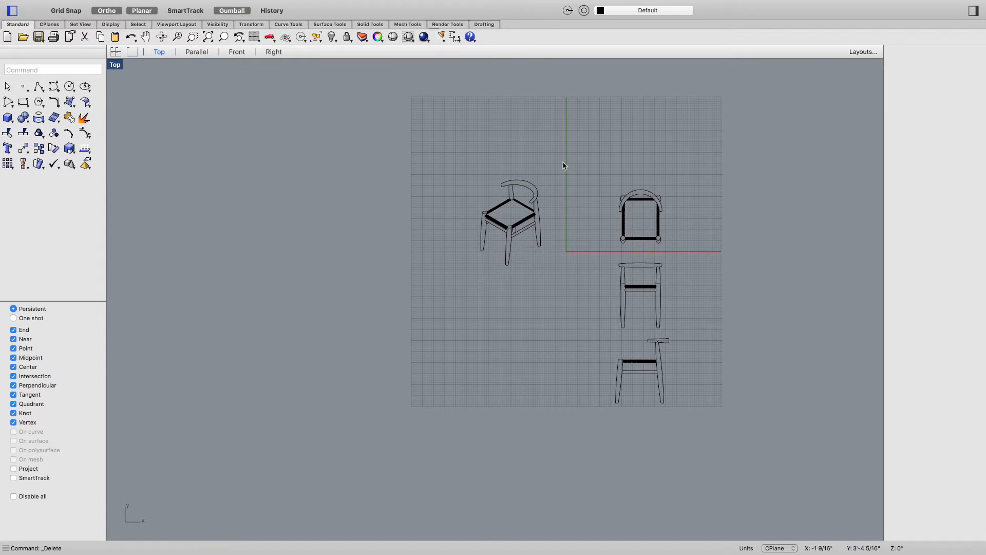
# Step: Move the isometric drawing down so it sits level with the front-view drawing
pyautogui.moveTo(566, 163); pyautogui.dragTo(452, 300)
pyautogui.moveTo(510, 193); pyautogui.dragTo(511, 269)
pyautogui.click(579, 335)
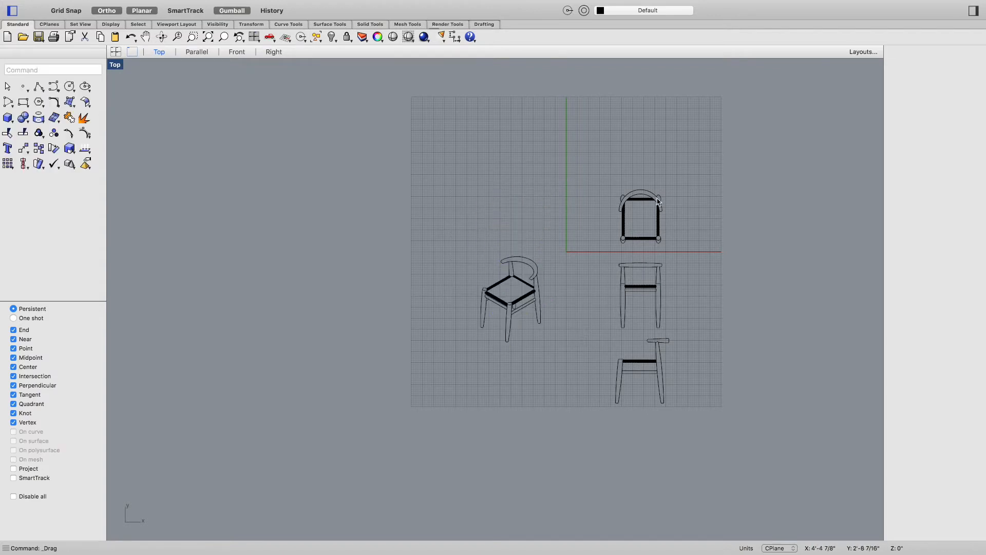
pyautogui.scroll(5, 720, 416)
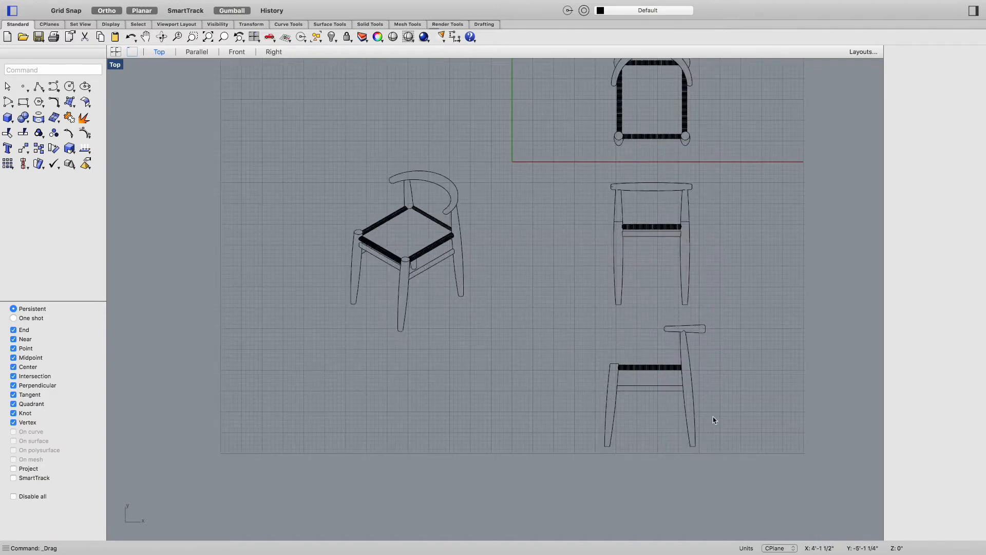
pyautogui.scroll(3, 688, 405)
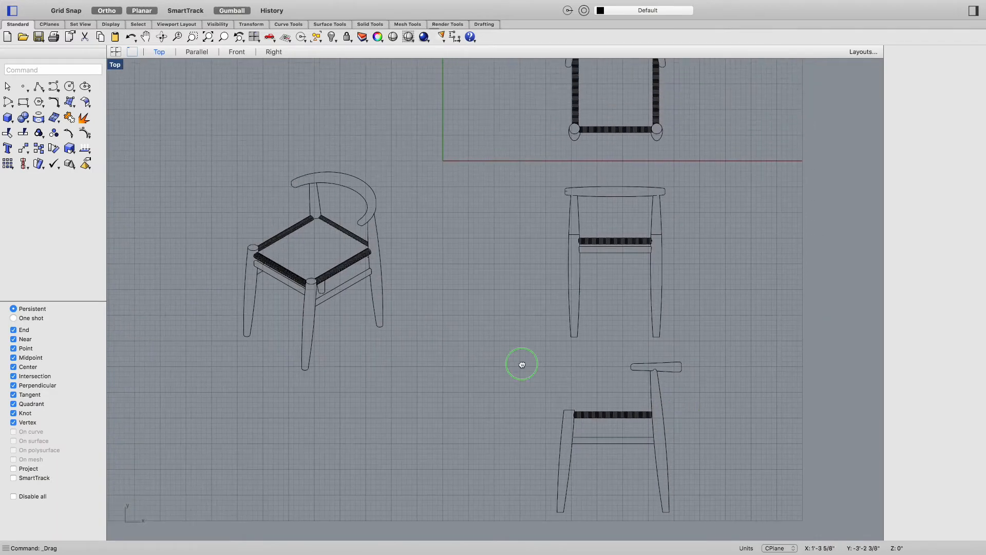
pyautogui.moveTo(444, 315); pyautogui.dragTo(439, 388, button='right')
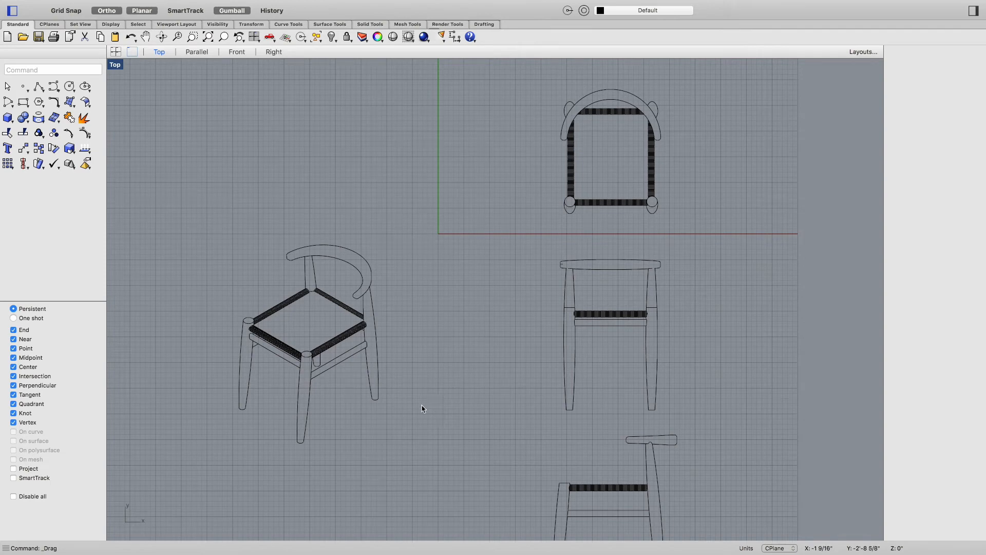
# Step: Open the document settings and go to the dimension style options
pyautogui.moveTo(198, 23)
pyautogui.click(89, 7)
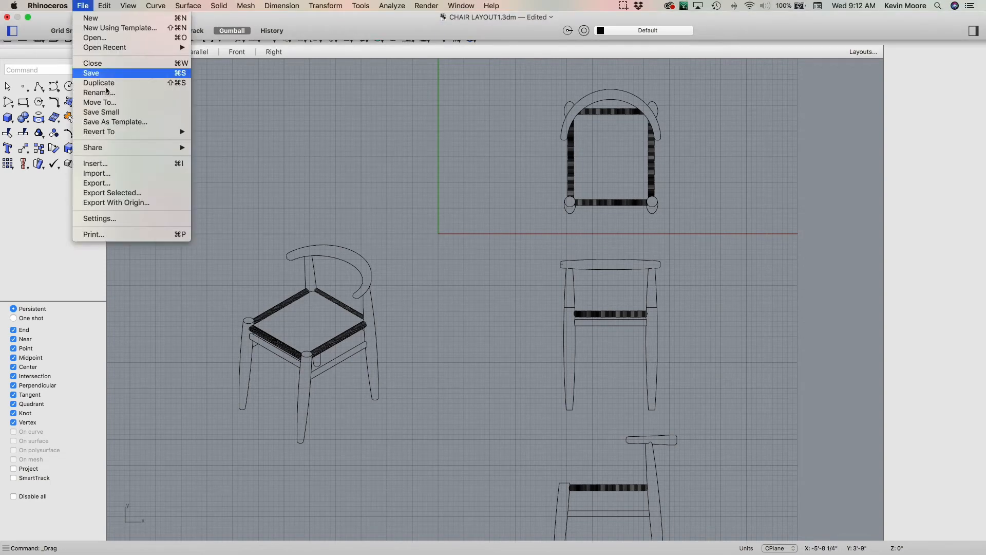
pyautogui.click(98, 218)
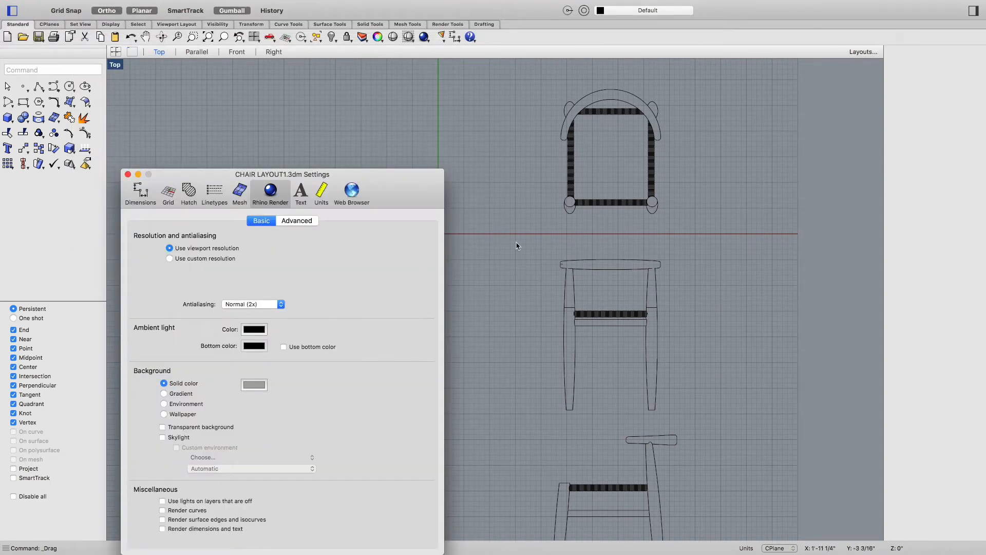
pyautogui.click(141, 195)
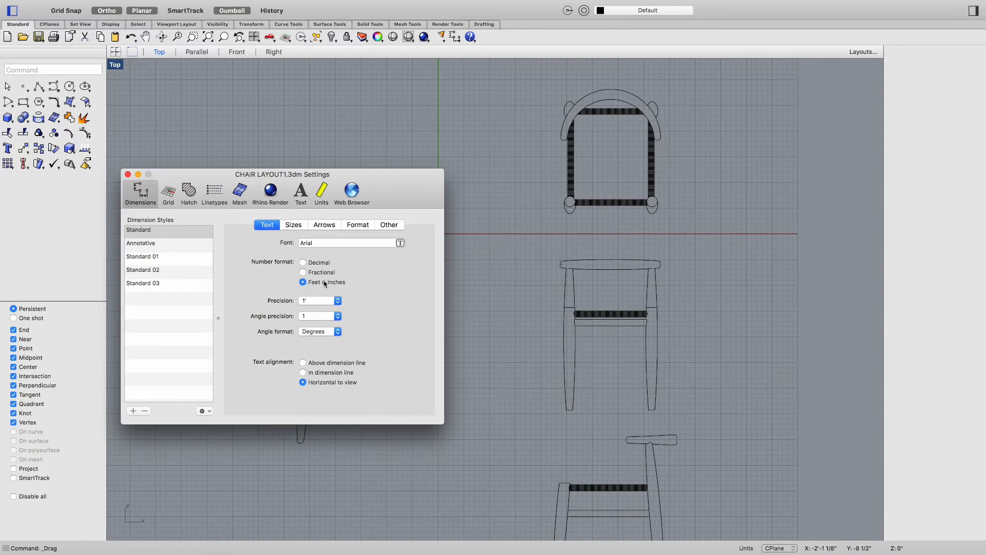
# Step: Set the Standard dimension style's dimension arrows to the tick style
pyautogui.click(294, 226)
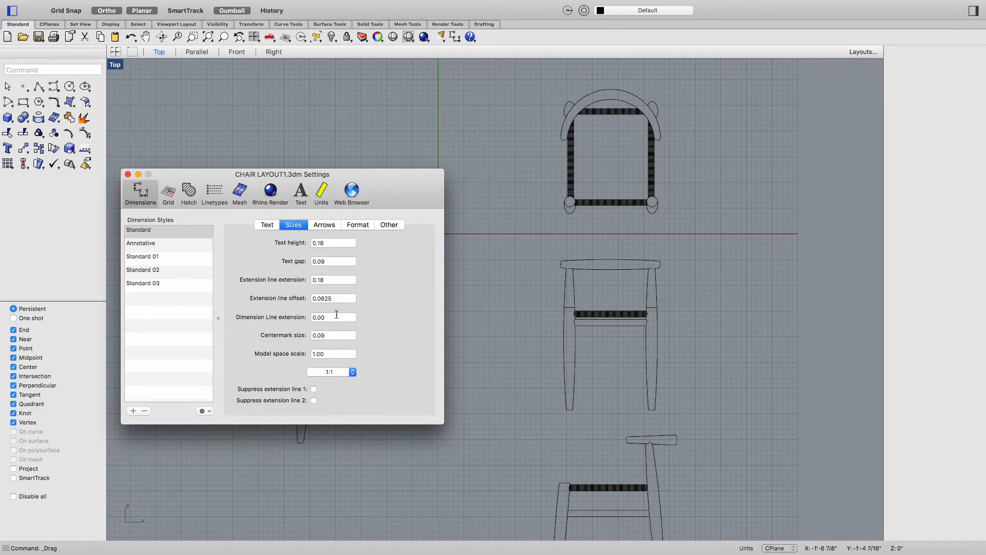
pyautogui.click(325, 226)
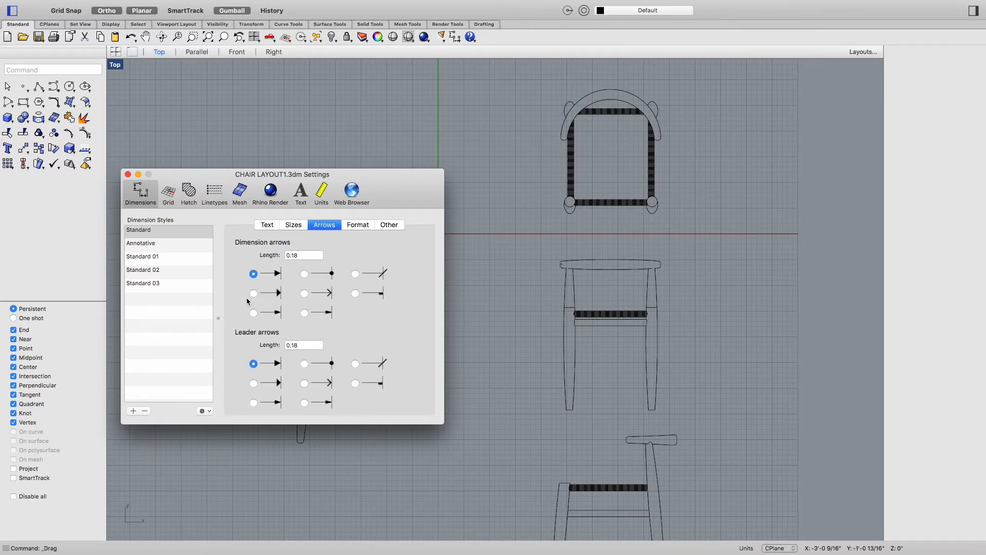
pyautogui.click(355, 274)
# Step: Review the Format, Other, Text and Sizes options of the Standard dimension style
pyautogui.click(356, 226)
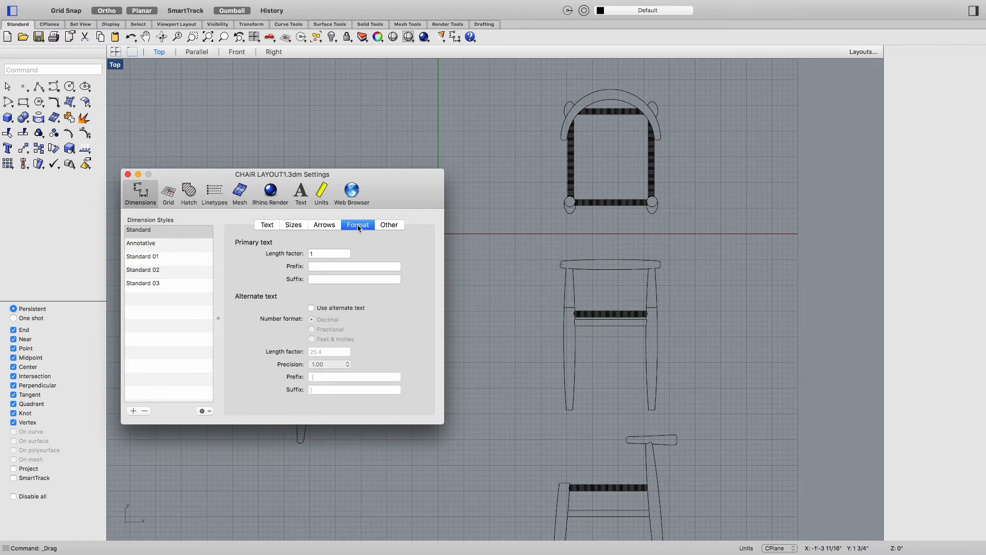
pyautogui.click(384, 226)
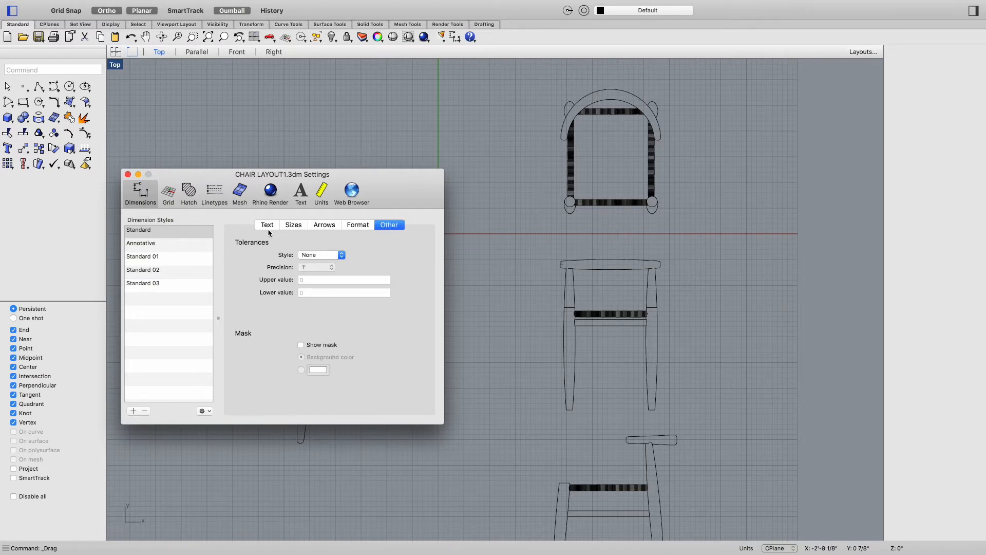
pyautogui.click(315, 225)
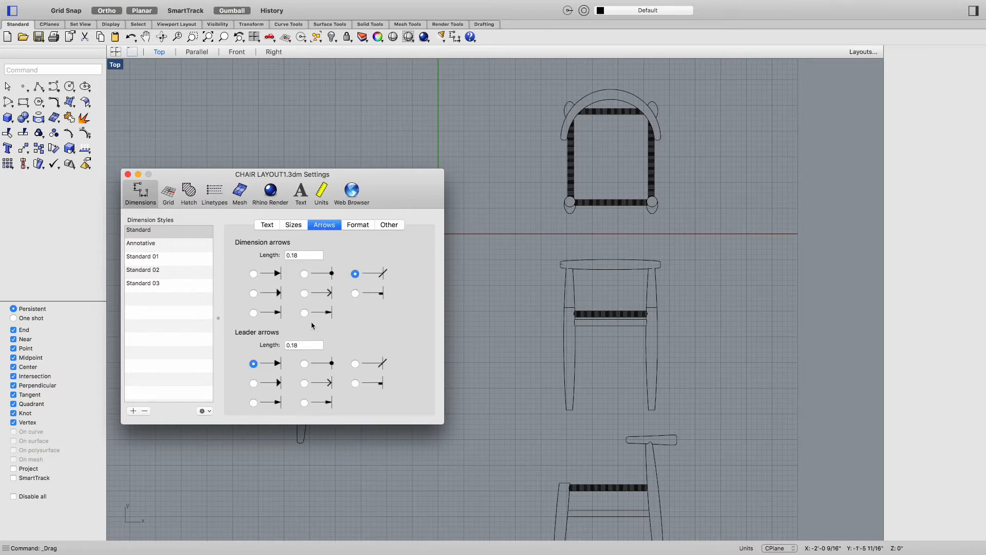
pyautogui.click(269, 226)
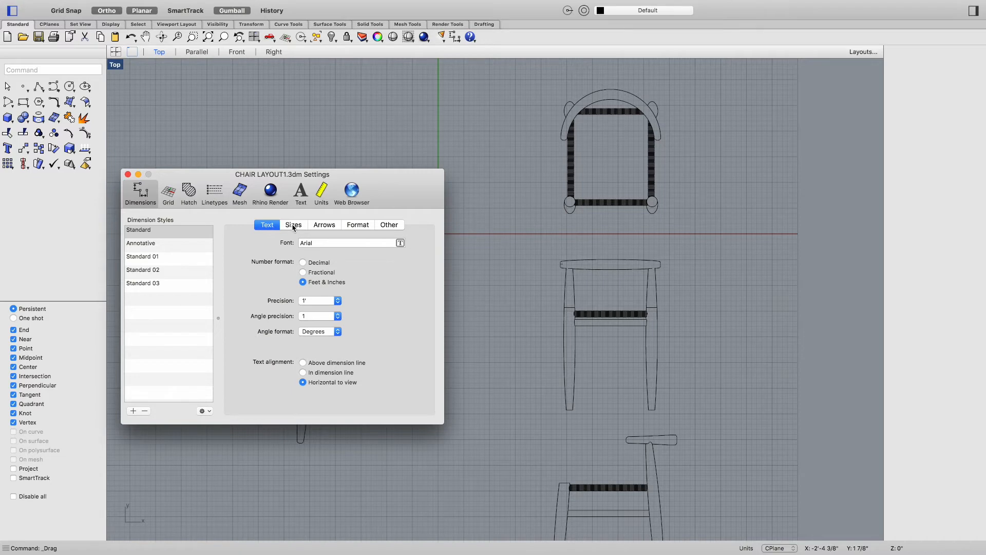
pyautogui.click(294, 226)
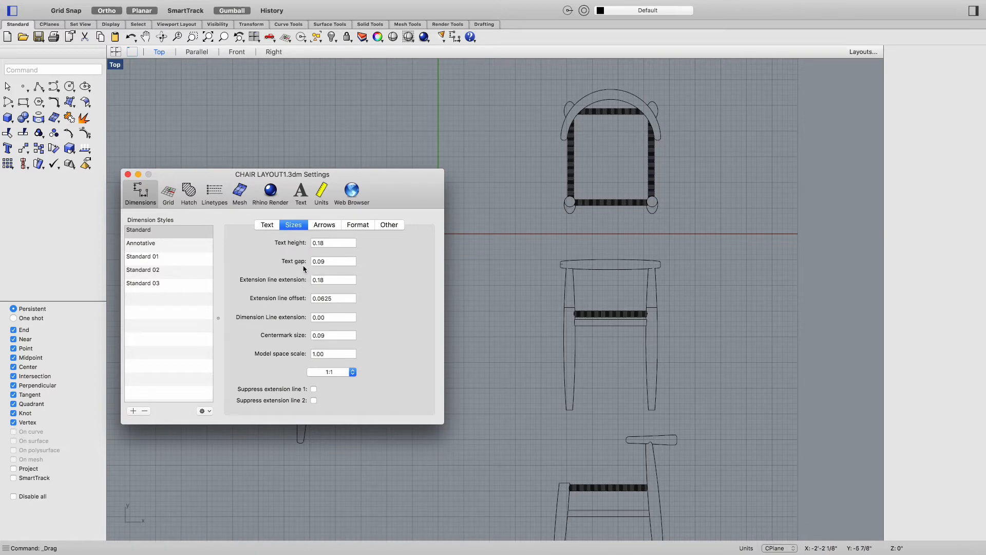
# Step: Set the Standard style's dimension line extension to 0.18
pyautogui.doubleClick(327, 318)
pyautogui.press('BackSpace')
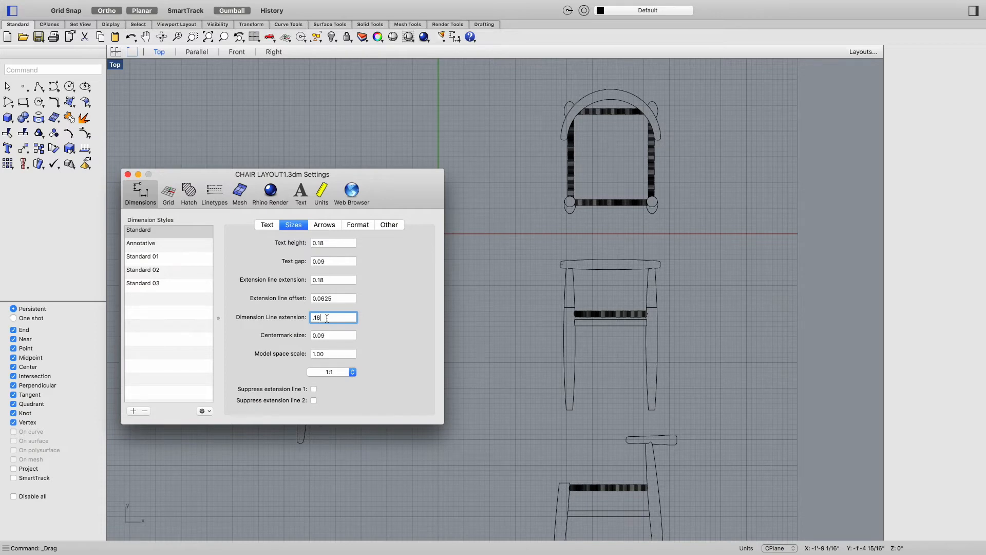
pyautogui.write('.18')
pyautogui.click(328, 335)
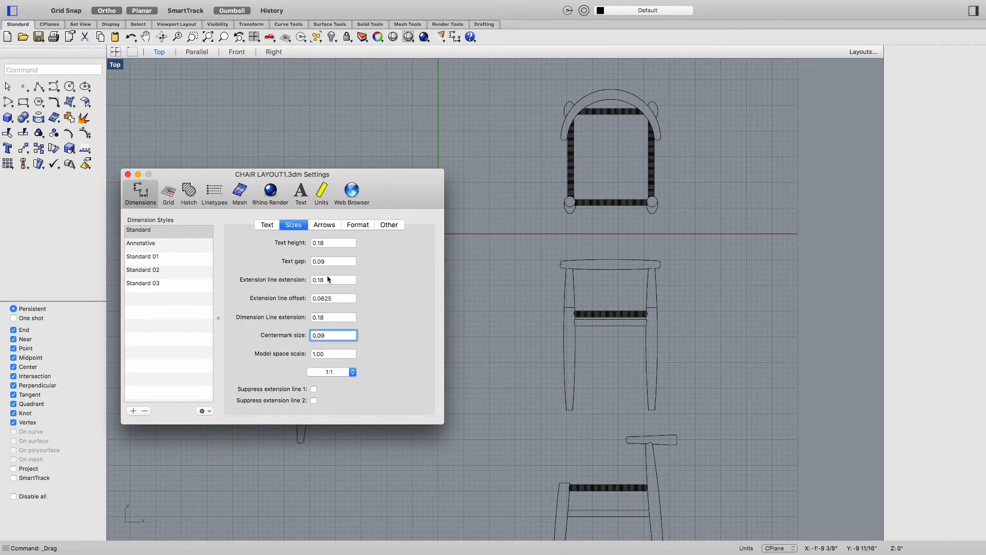
# Step: Review the Arrows, Format, Other and Text options of the dimension style and move the settings dialog aside
pyautogui.click(324, 225)
pyautogui.click(357, 226)
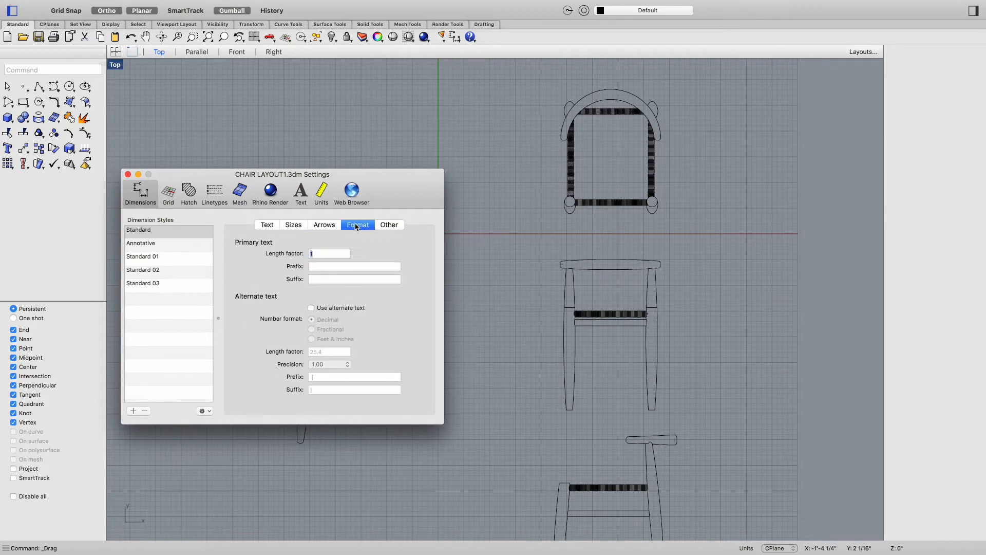
pyautogui.click(393, 226)
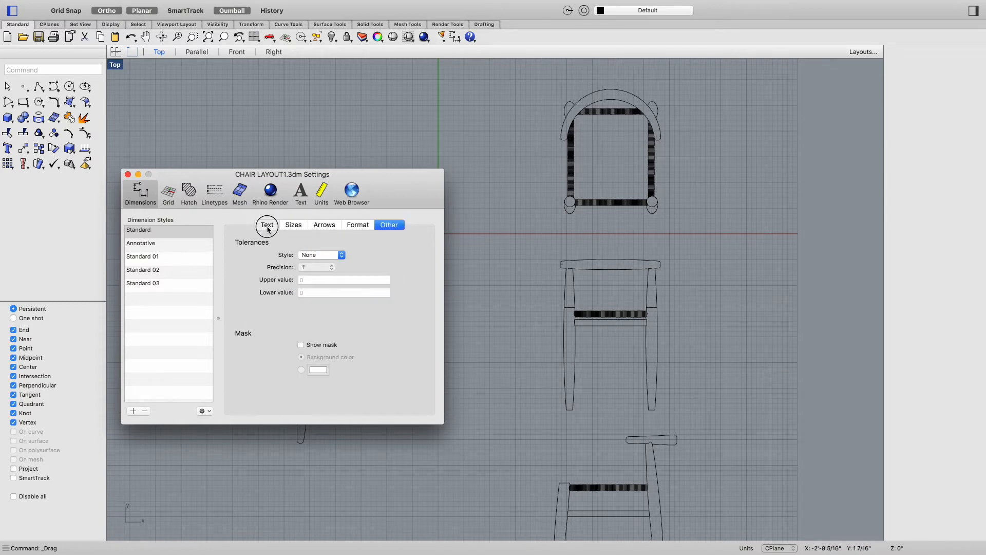
pyautogui.click(268, 227)
pyautogui.moveTo(202, 178); pyautogui.dragTo(95, 155)
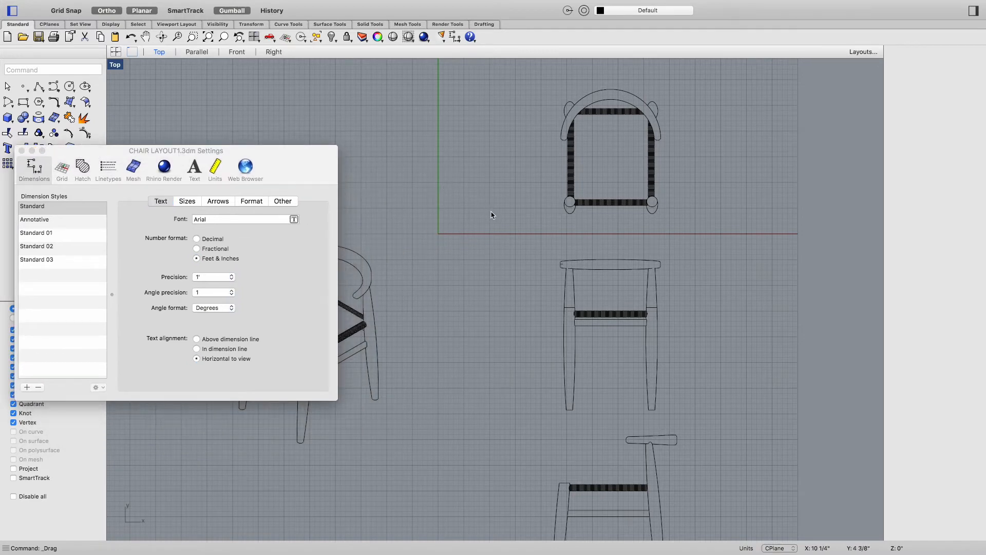
pyautogui.write('Di')
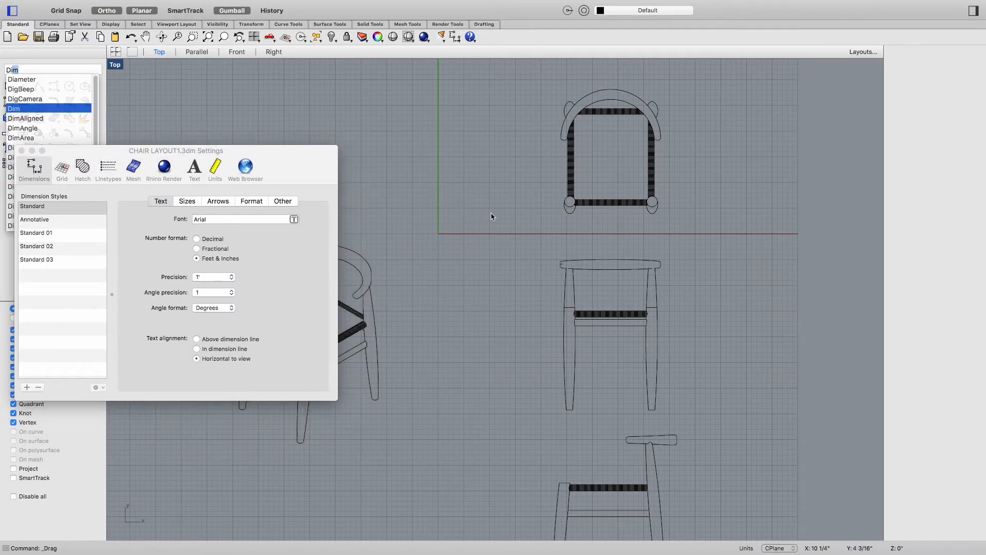
pyautogui.write('m')
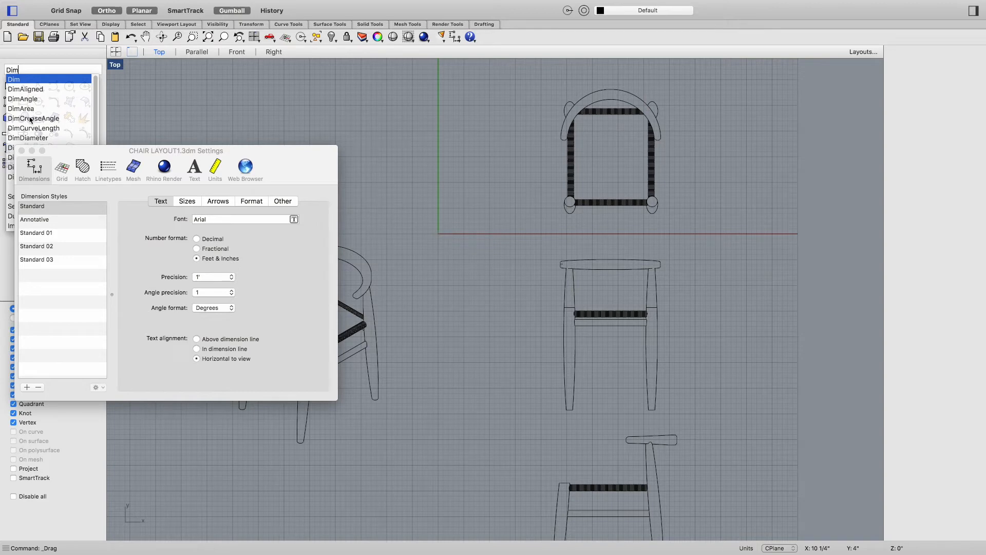
pyautogui.moveTo(50, 149); pyautogui.dragTo(53, 217)
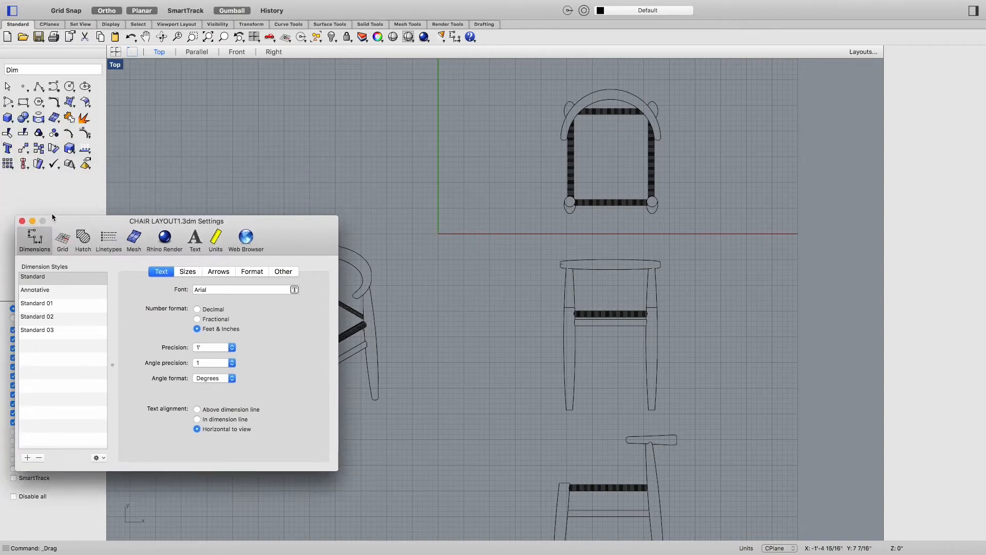
pyautogui.click(32, 72)
pyautogui.press('Return')
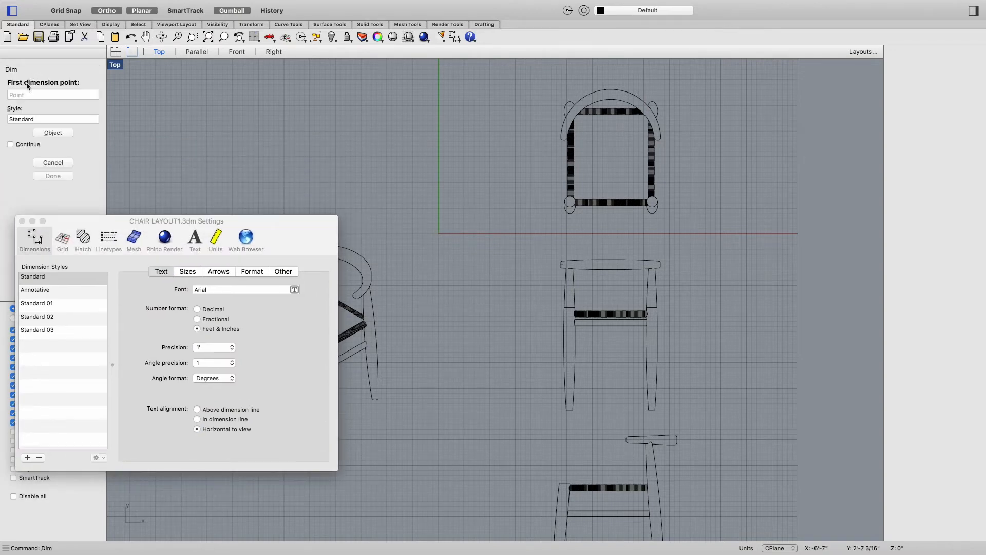
pyautogui.press('Escape')
# Step: Add a vertical linear dimension on the top view from the backrest's top midpoint to the bottom-left end, placed to its left
pyautogui.write('dim')
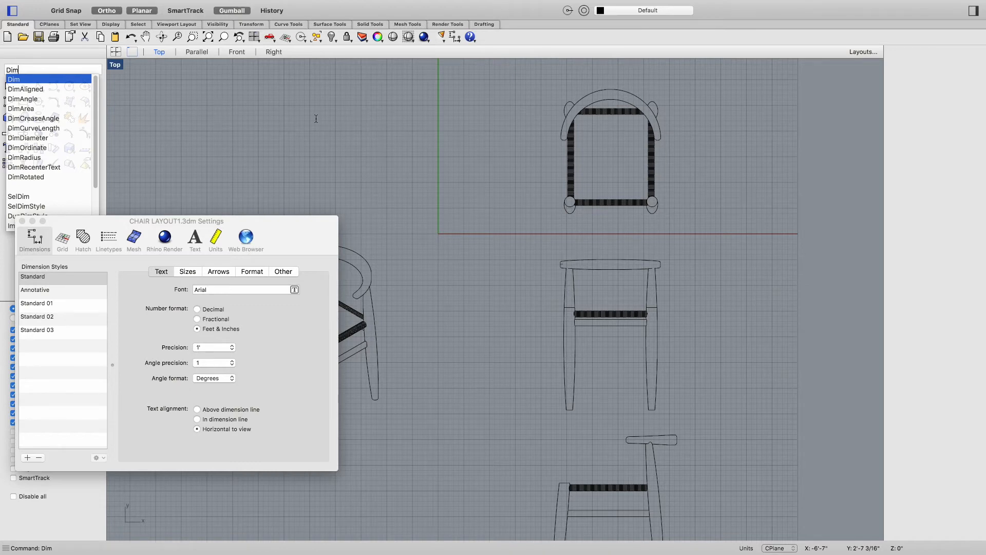
pyautogui.press('Return')
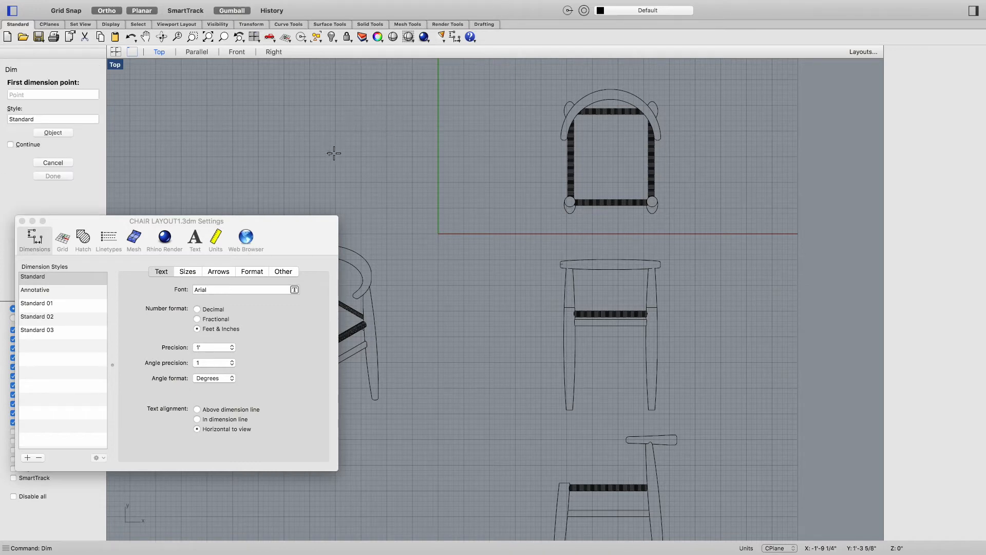
pyautogui.click(611, 89)
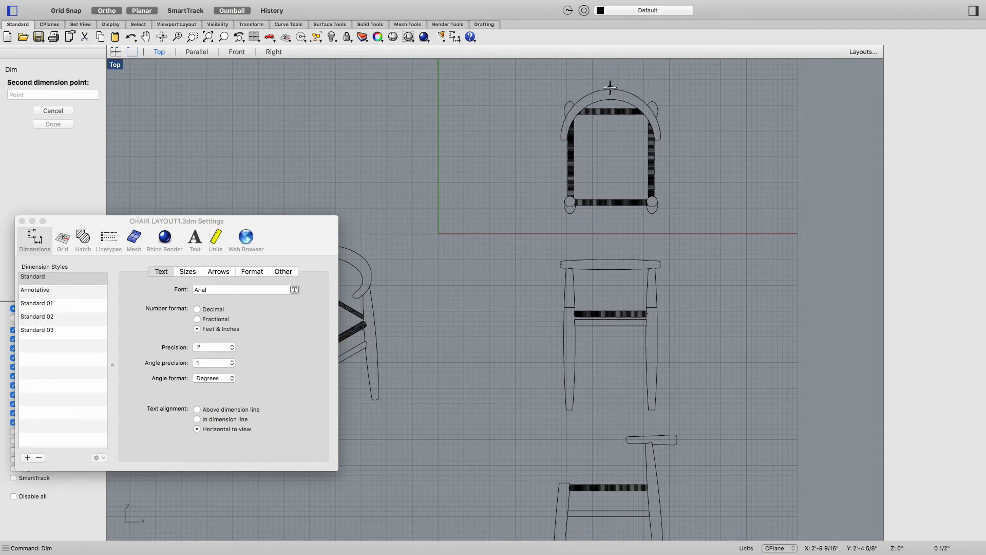
pyautogui.click(568, 213)
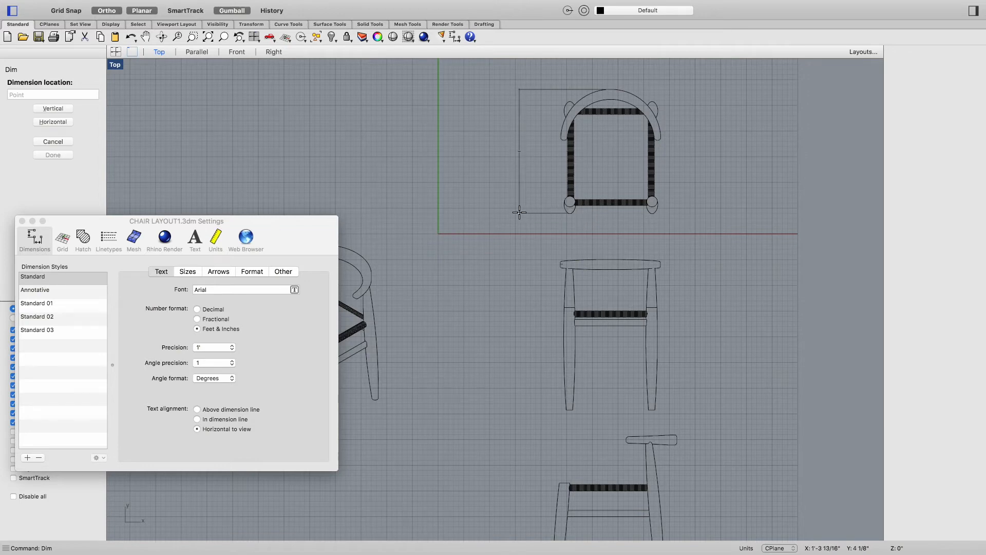
pyautogui.click(519, 215)
# Step: Set the Standard dimension style's text height to 3
pyautogui.scroll(5, 522, 157)
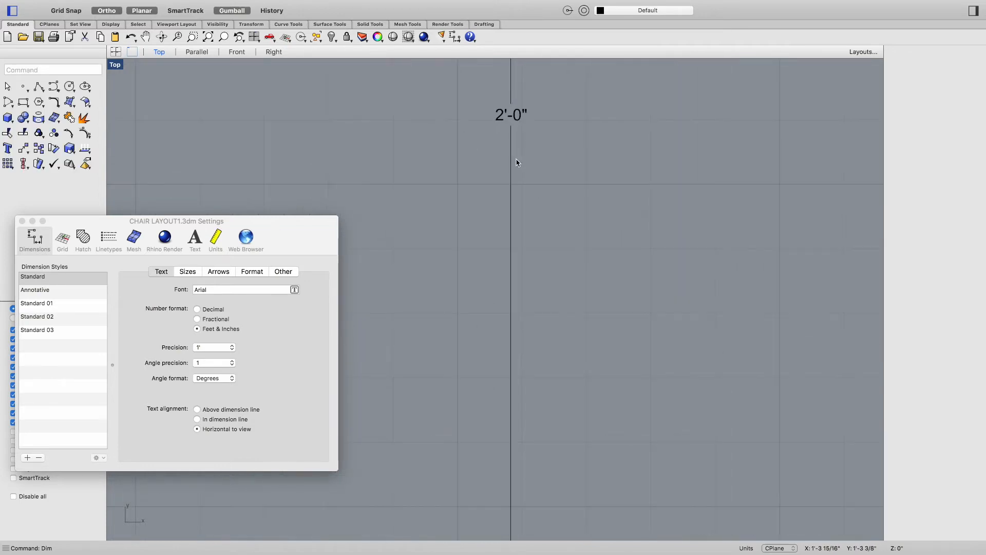
pyautogui.moveTo(550, 116); pyautogui.dragTo(539, 219, button='right')
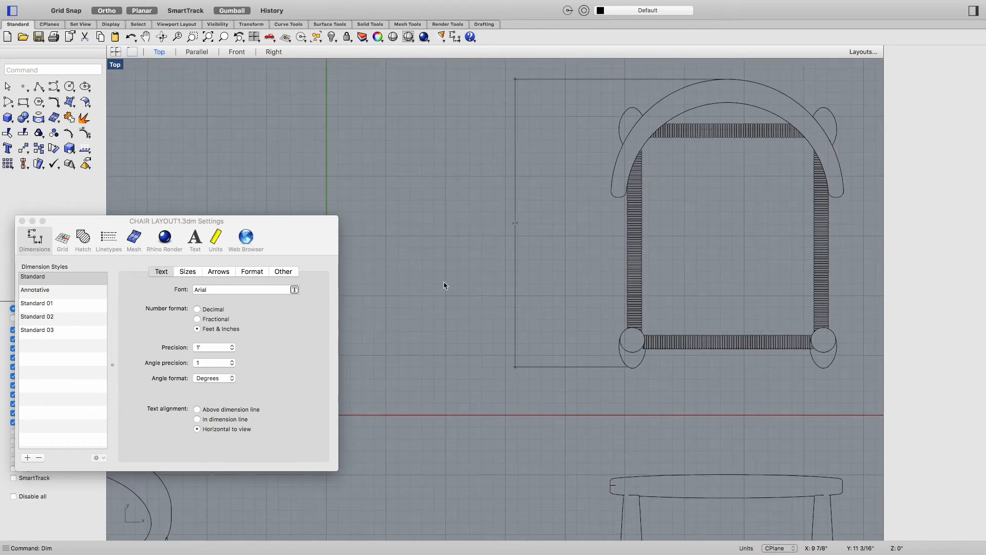
pyautogui.click(282, 5)
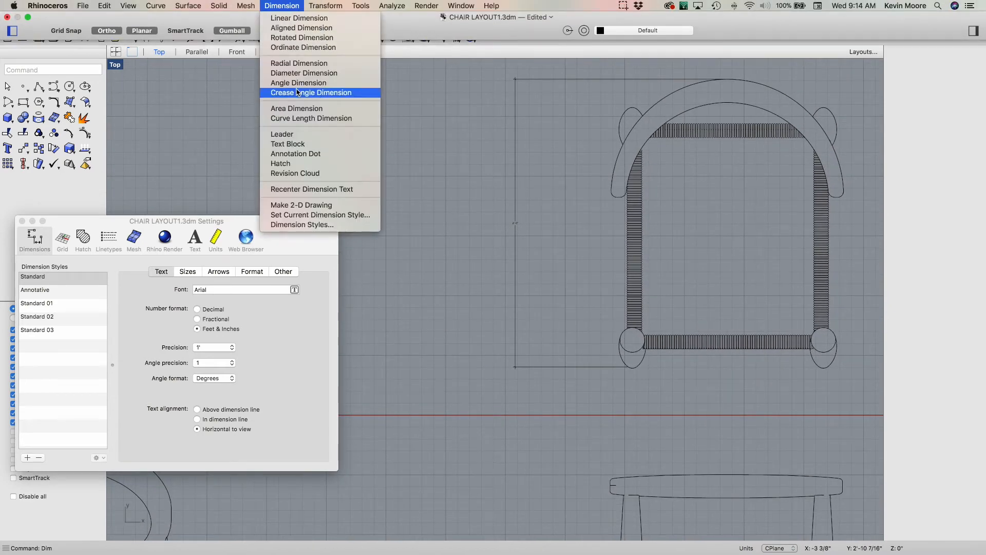
pyautogui.moveTo(33, 3)
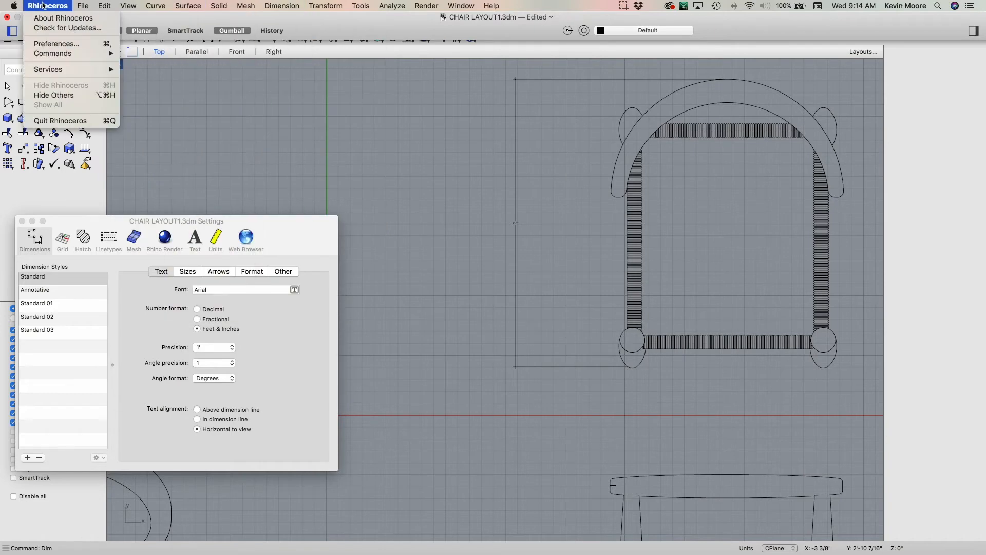
pyautogui.moveTo(82, 6)
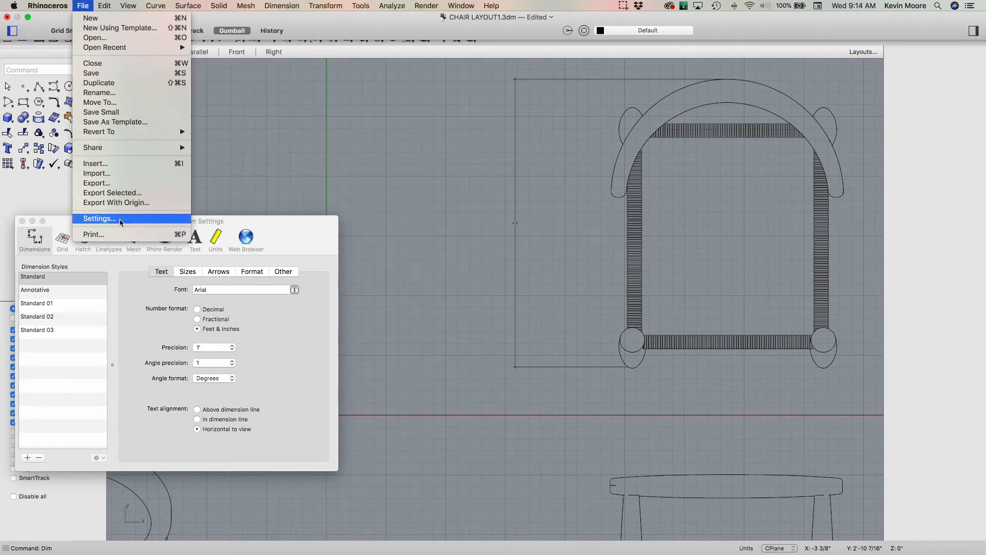
pyautogui.click(100, 218)
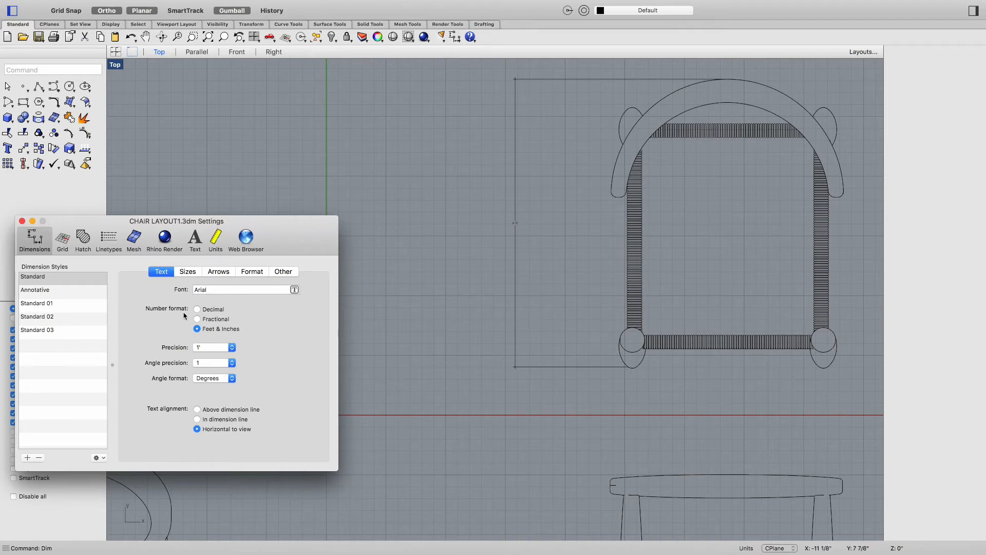
pyautogui.click(188, 271)
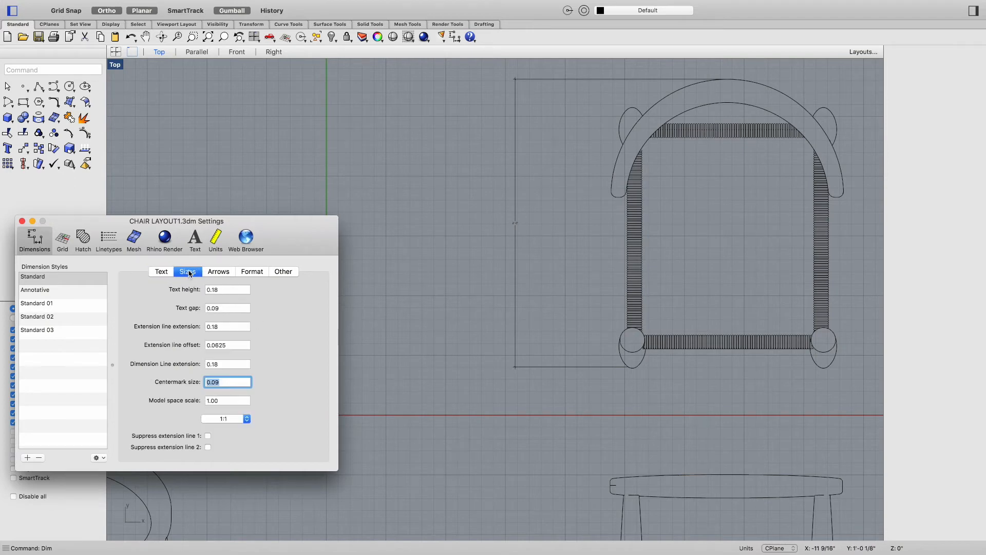
pyautogui.click(218, 290)
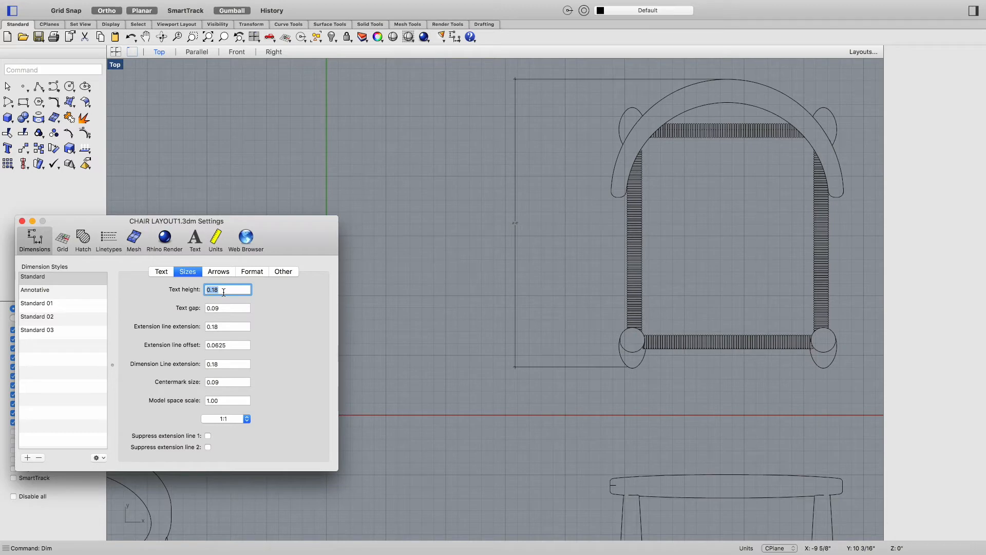
pyautogui.write('3')
pyautogui.click(226, 307)
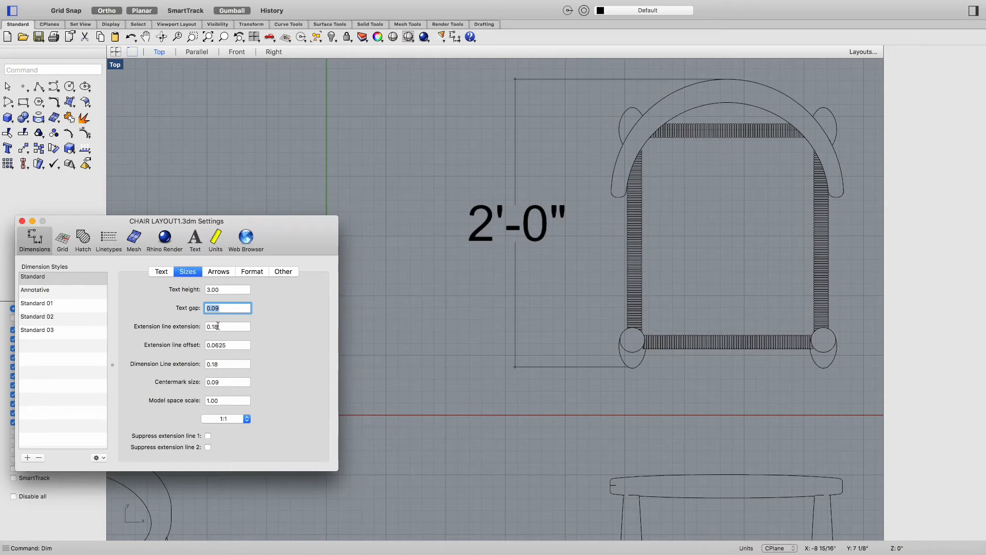
# Step: Set the extension line extension and the text gap to 1
pyautogui.click(219, 328)
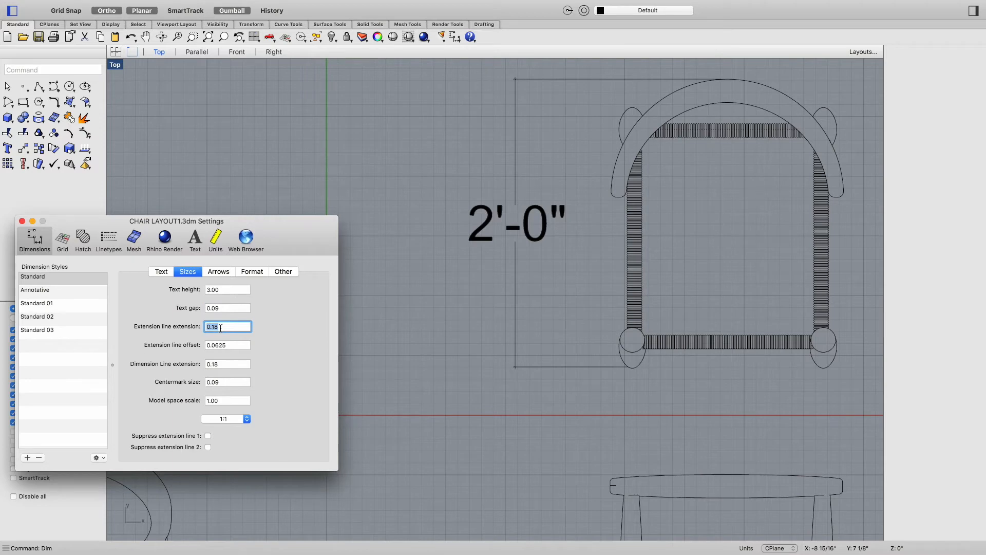
pyautogui.write('1')
pyautogui.press('Tab')
pyautogui.click(221, 308)
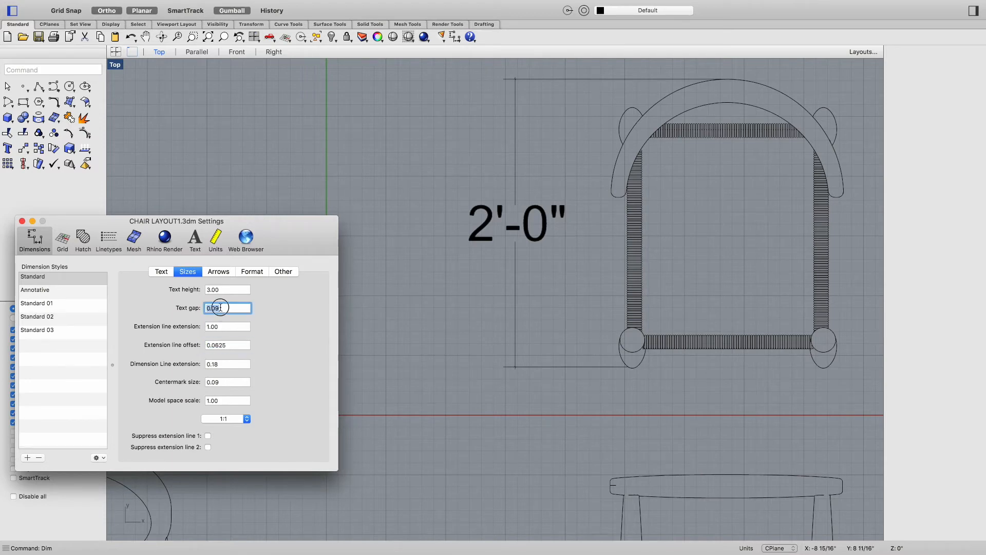
pyautogui.write('1')
pyautogui.press('Tab')
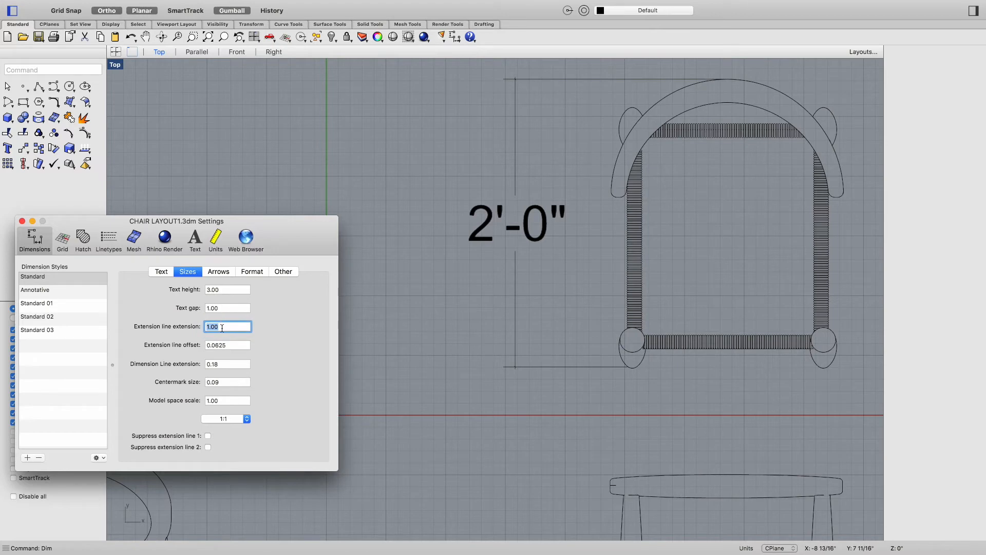
# Step: Set the extension line offset, dimension line extension and centermark size to 1
pyautogui.click(228, 345)
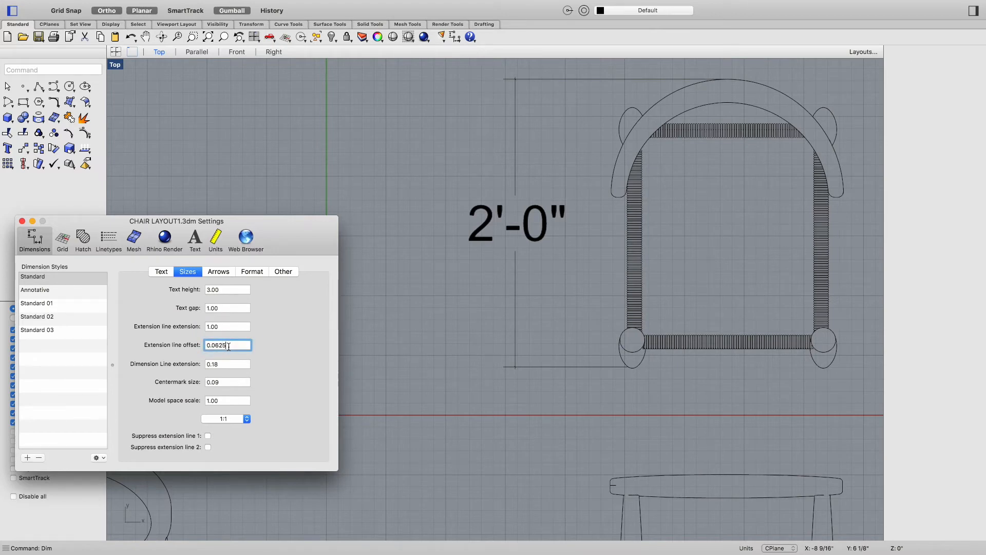
pyautogui.moveTo(228, 346); pyautogui.dragTo(206, 345)
pyautogui.write('1')
pyautogui.press('Tab')
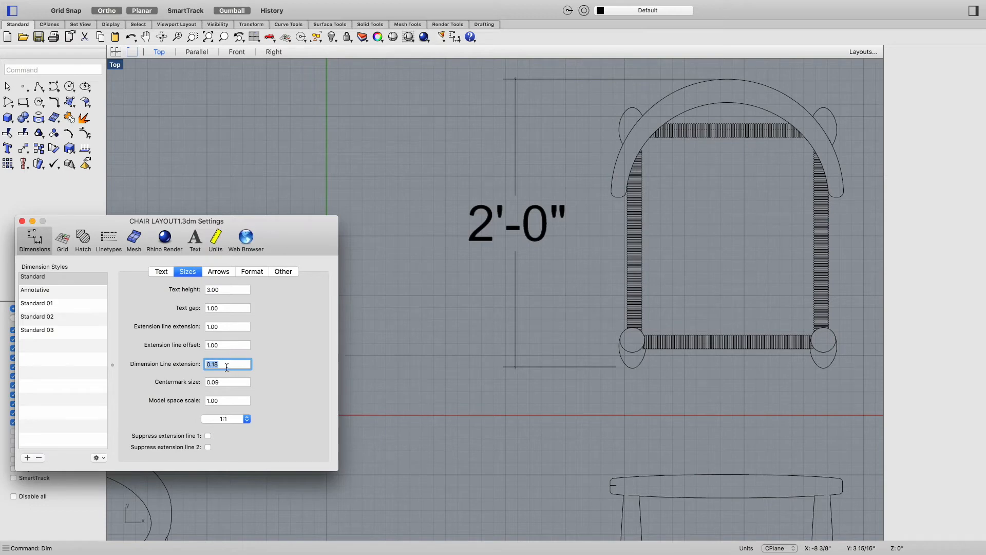
pyautogui.press('Tab')
pyautogui.write('1')
pyautogui.press('Tab')
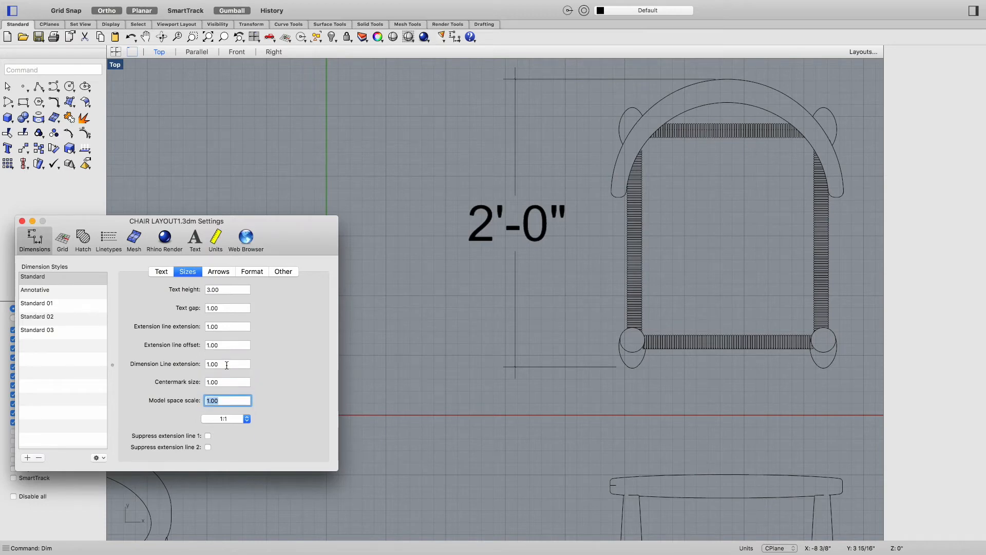
# Step: Set both the dimension arrow length and the leader arrow length to 1
pyautogui.click(220, 272)
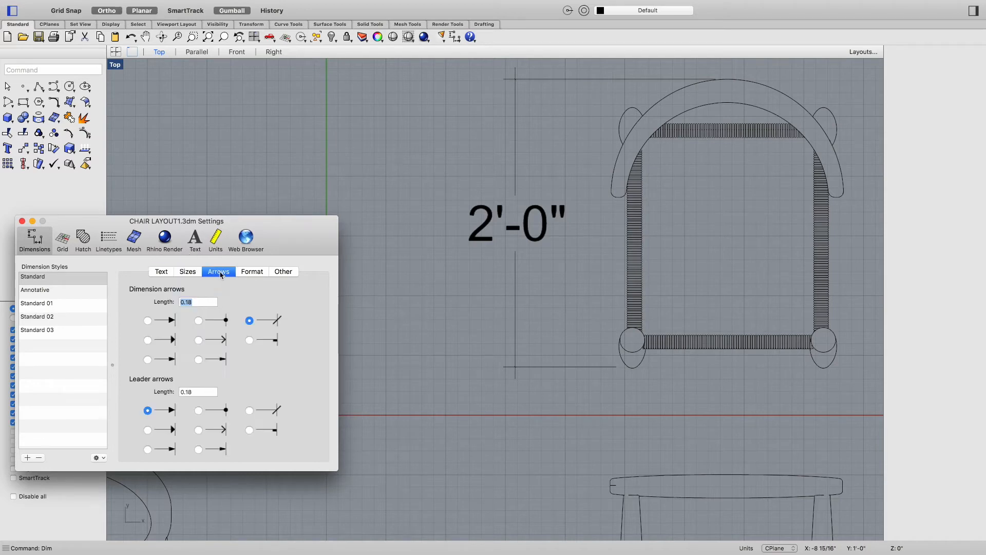
pyautogui.doubleClick(198, 302)
pyautogui.write('1')
pyautogui.press('Tab')
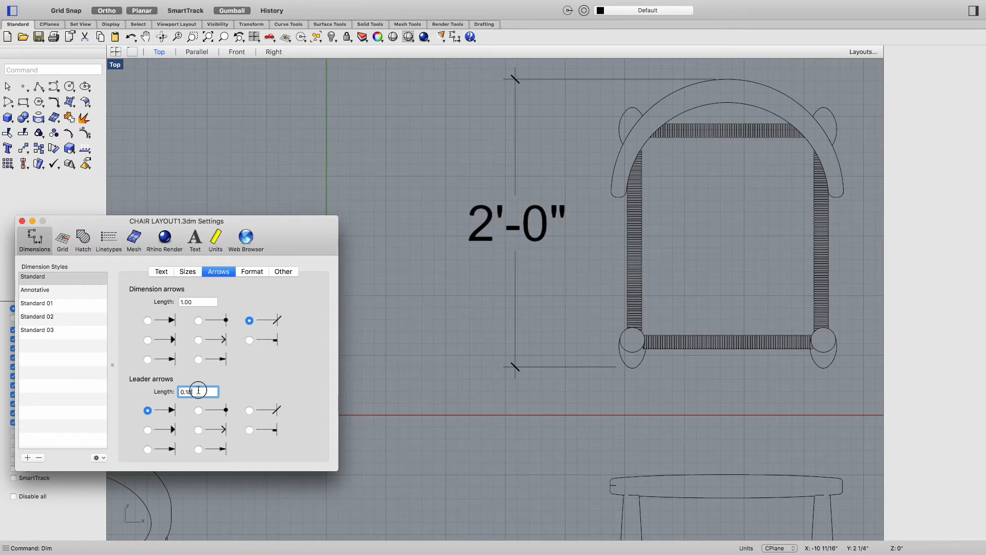
pyautogui.write('1')
pyautogui.press('Tab')
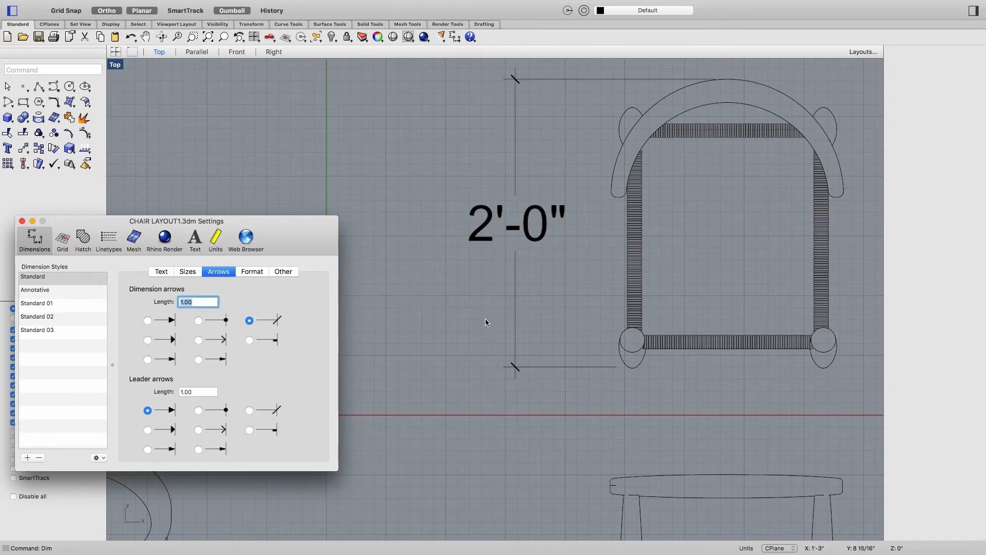
# Step: Set the dimension text alignment to above the dimension line
pyautogui.click(252, 271)
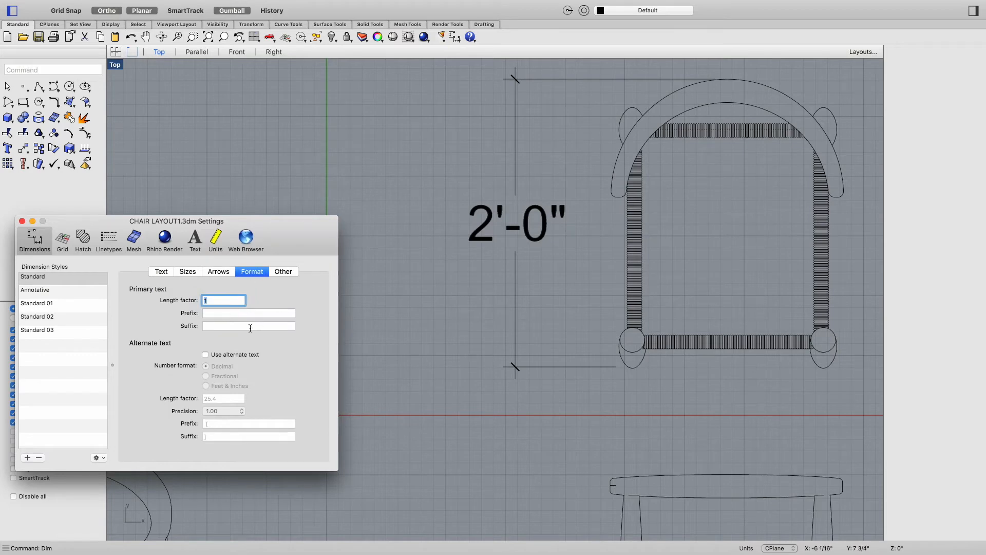
pyautogui.click(284, 271)
pyautogui.click(163, 271)
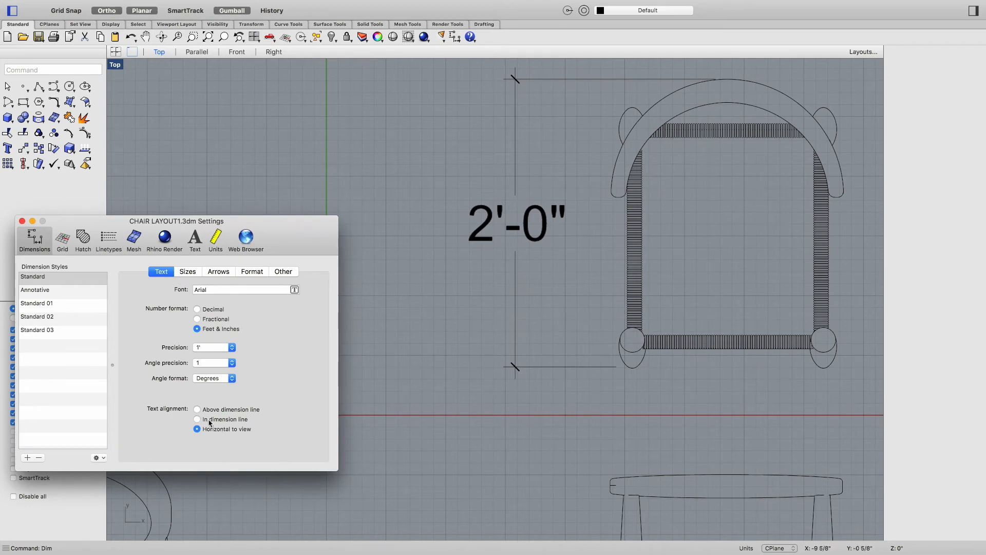
pyautogui.click(197, 410)
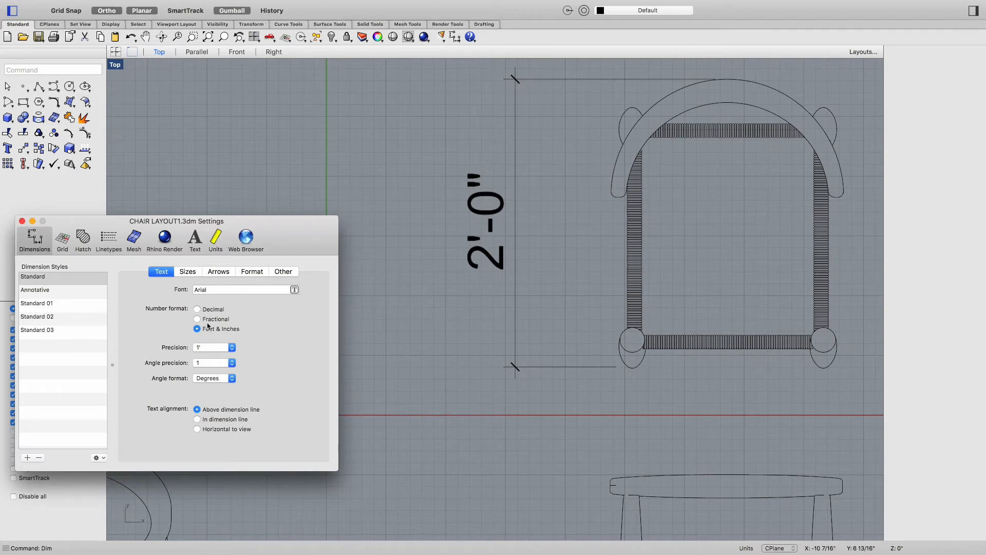
# Step: Set the dimension text height to 2 and close the document settings
pyautogui.click(185, 272)
pyautogui.click(214, 290)
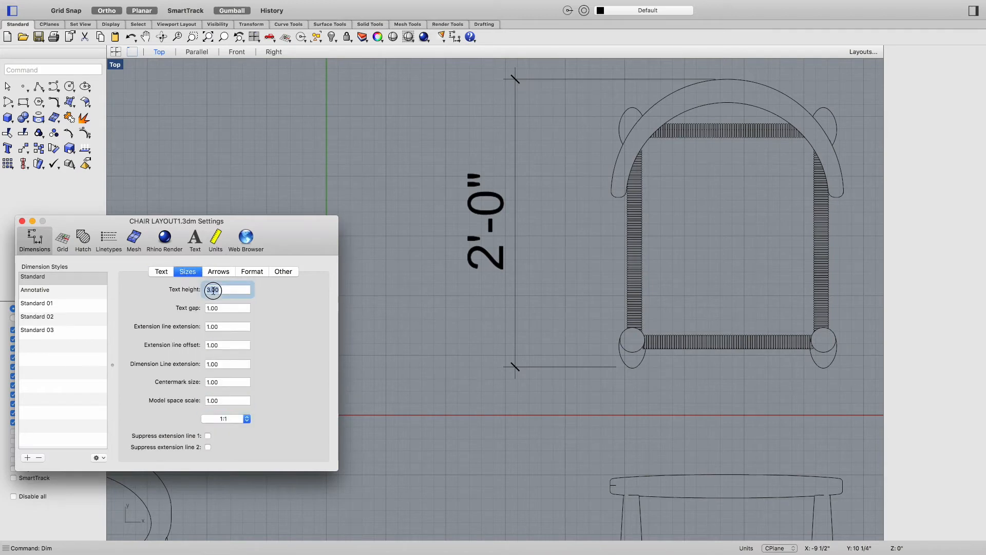
pyautogui.write('2')
pyautogui.press('Tab')
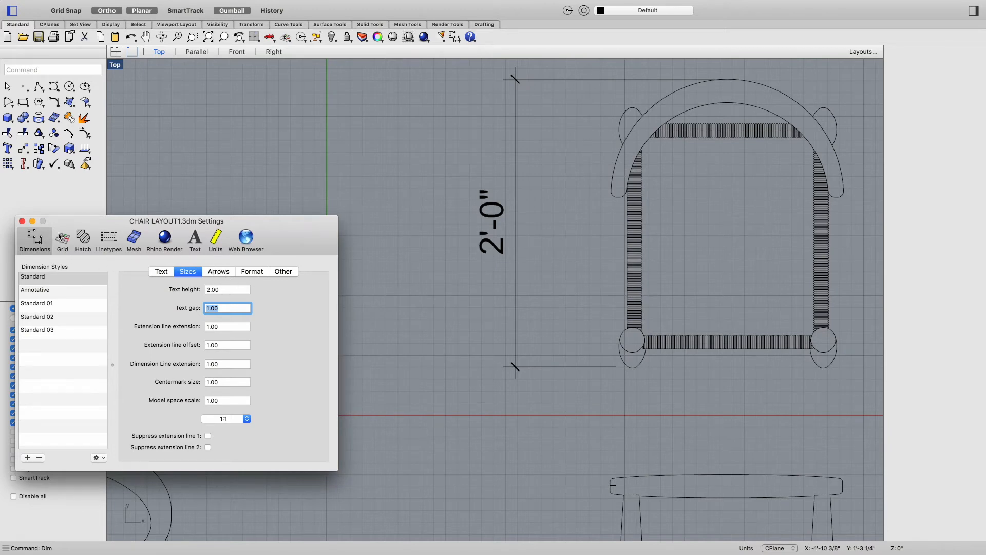
pyautogui.click(22, 221)
# Step: Add a horizontal dimension across the top view's seat width between the front leg posts
pyautogui.scroll(-4, 496, 316)
pyautogui.moveTo(584, 314); pyautogui.dragTo(496, 283, button='right')
pyautogui.write('dim')
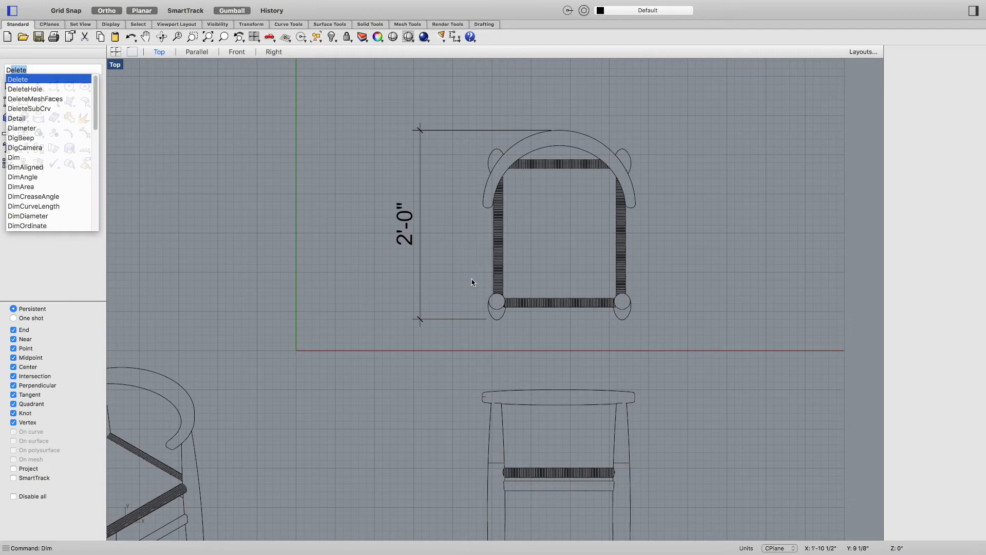
pyautogui.press('Return')
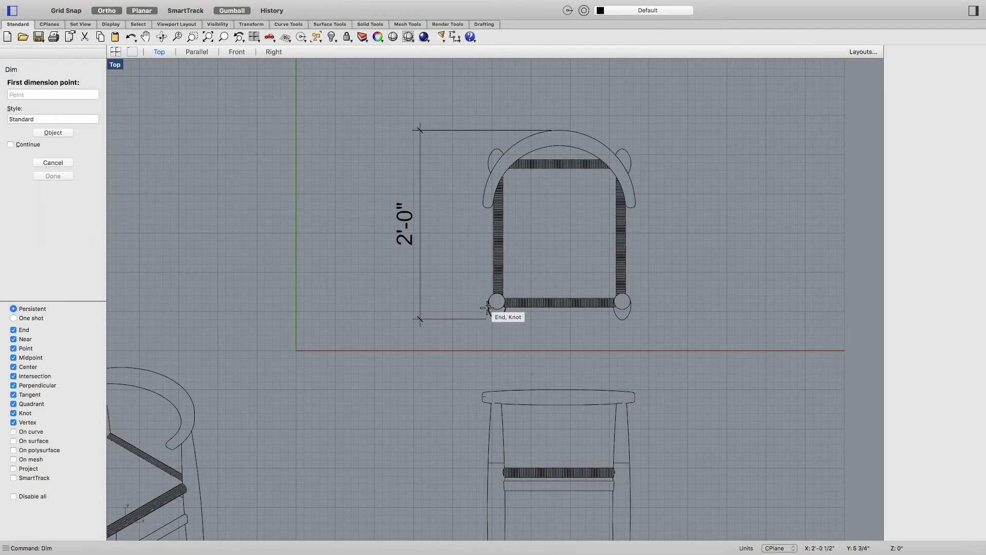
pyautogui.click(488, 308)
pyautogui.click(632, 315)
pyautogui.click(635, 357)
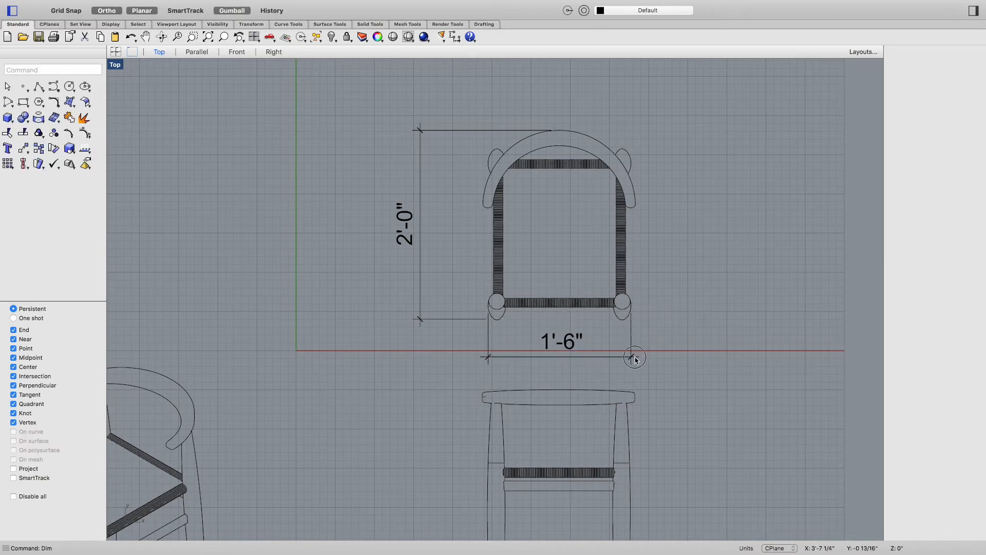
# Step: Dimension the front view's overall height from the seat top to the leg bottom, placed to its left
pyautogui.moveTo(701, 395); pyautogui.dragTo(711, 262, button='right')
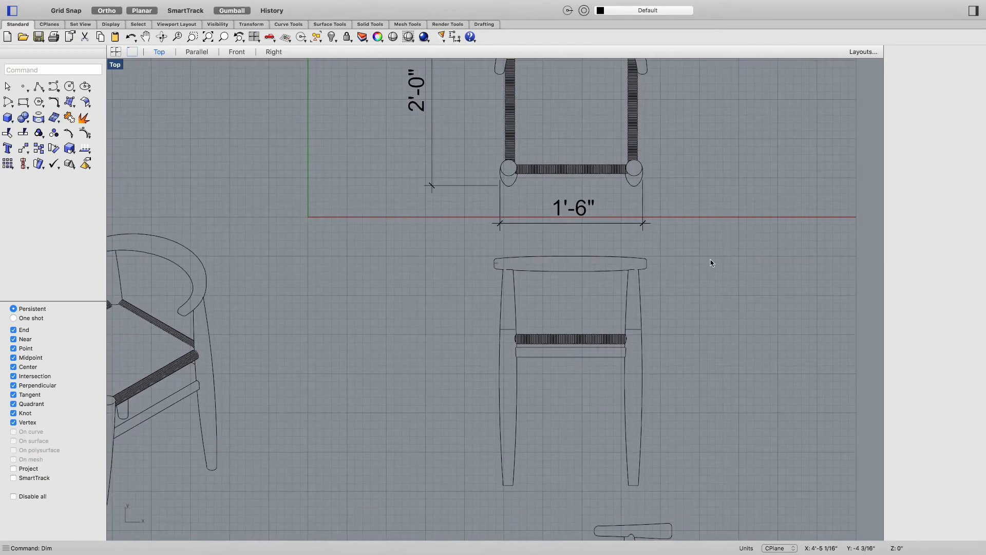
pyautogui.press('Return')
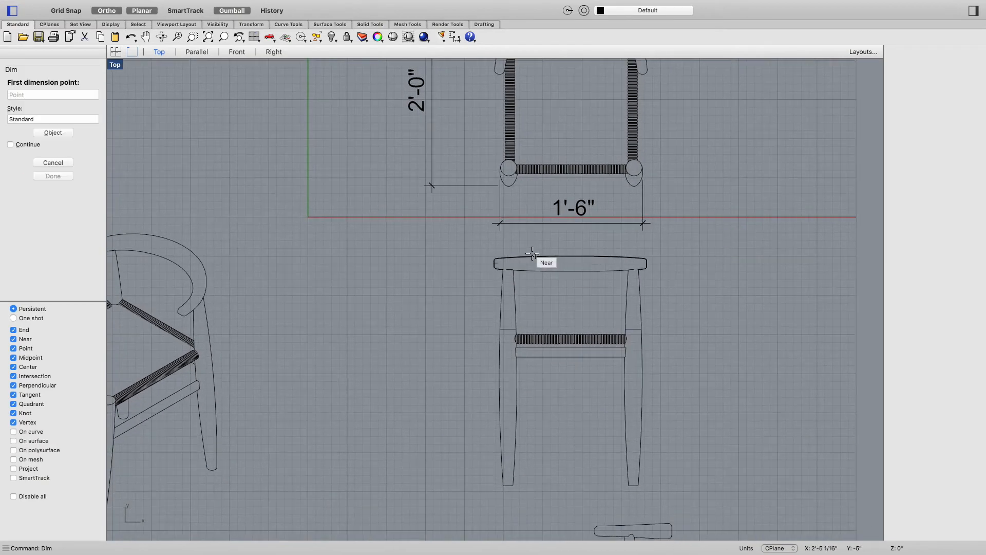
pyautogui.click(570, 255)
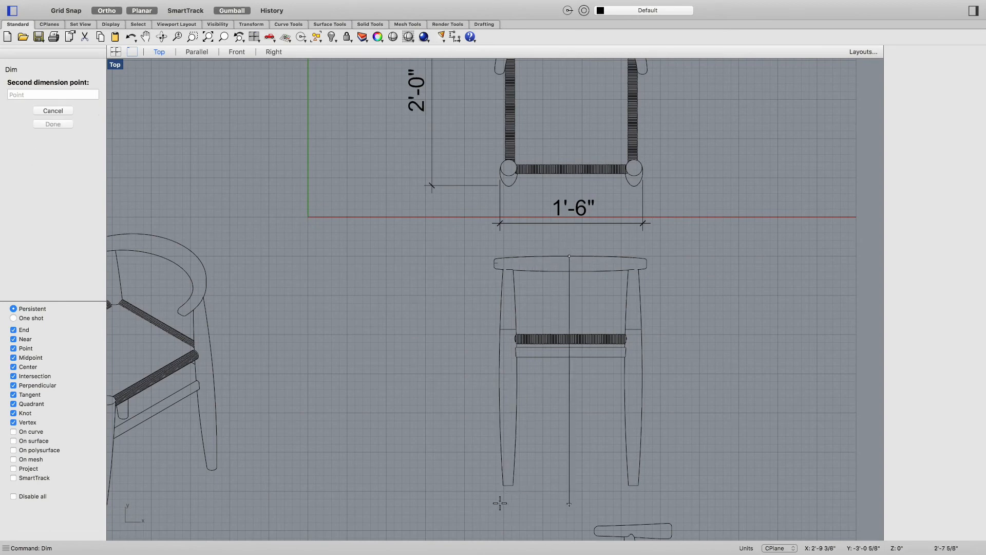
pyautogui.click(506, 484)
pyautogui.click(437, 366)
# Step: Dimension the front view's seat rail height down to the leg bottom, inside the overall height dimension
pyautogui.press('Return')
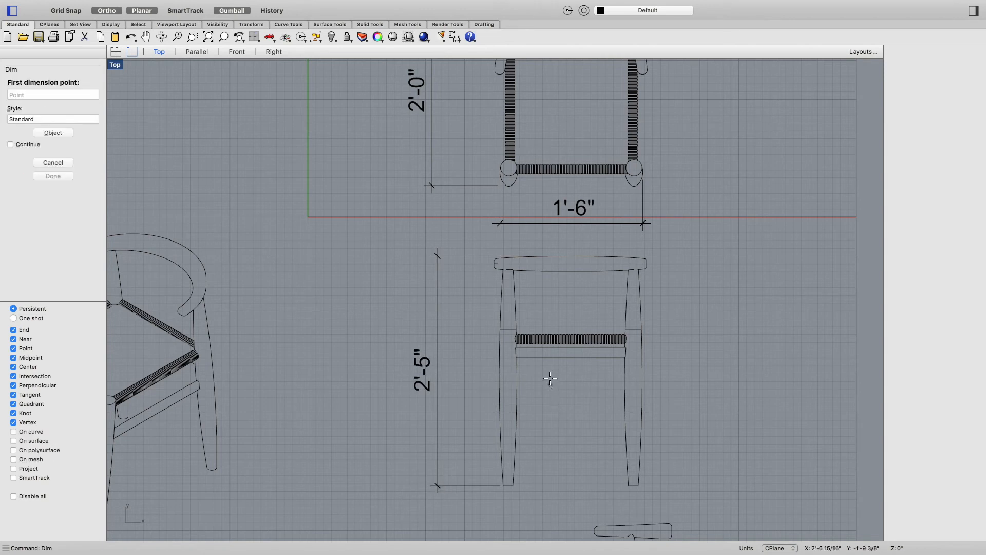
pyautogui.click(561, 331)
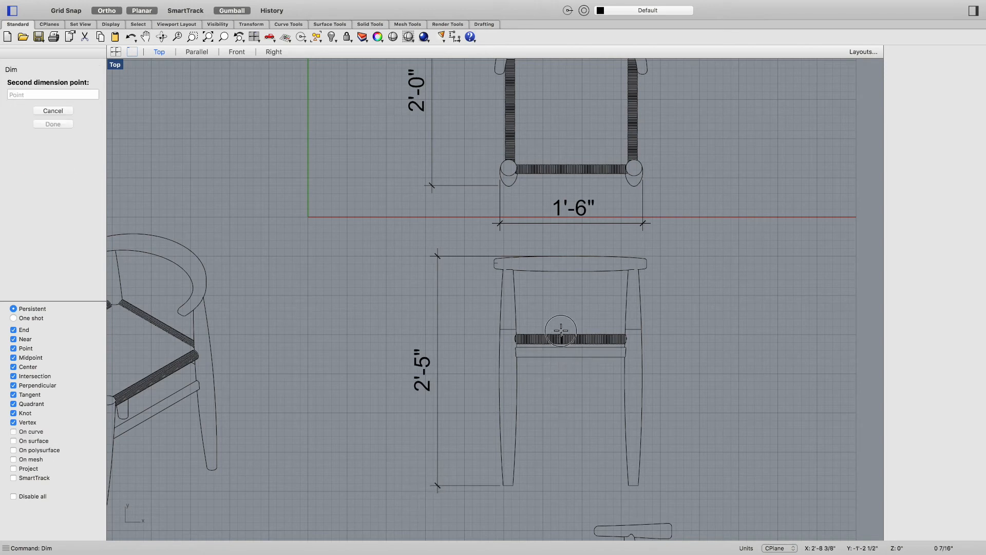
pyautogui.click(514, 484)
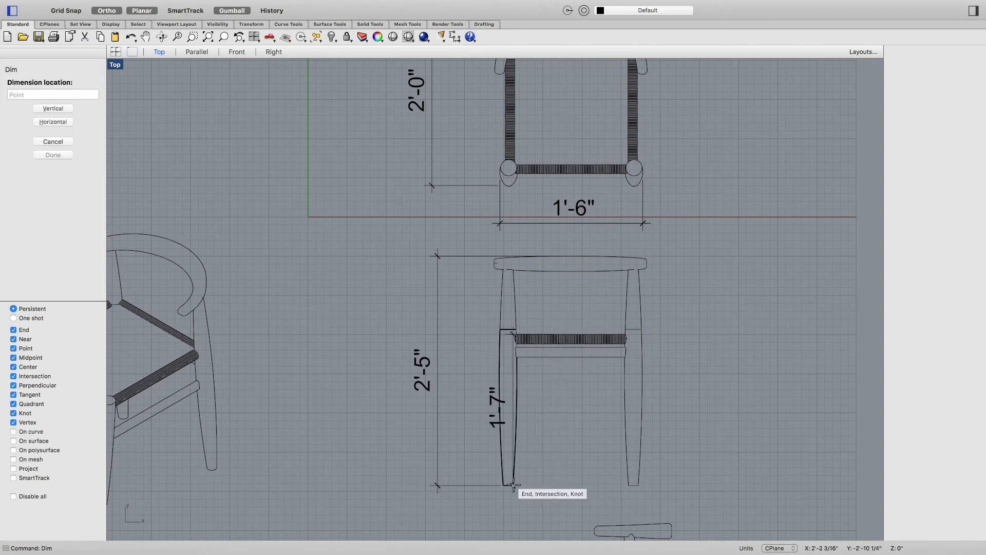
pyautogui.click(475, 486)
# Step: Dimension the side view's width across the bottoms of its legs, placed below the view
pyautogui.moveTo(584, 397); pyautogui.dragTo(605, 368, button='right')
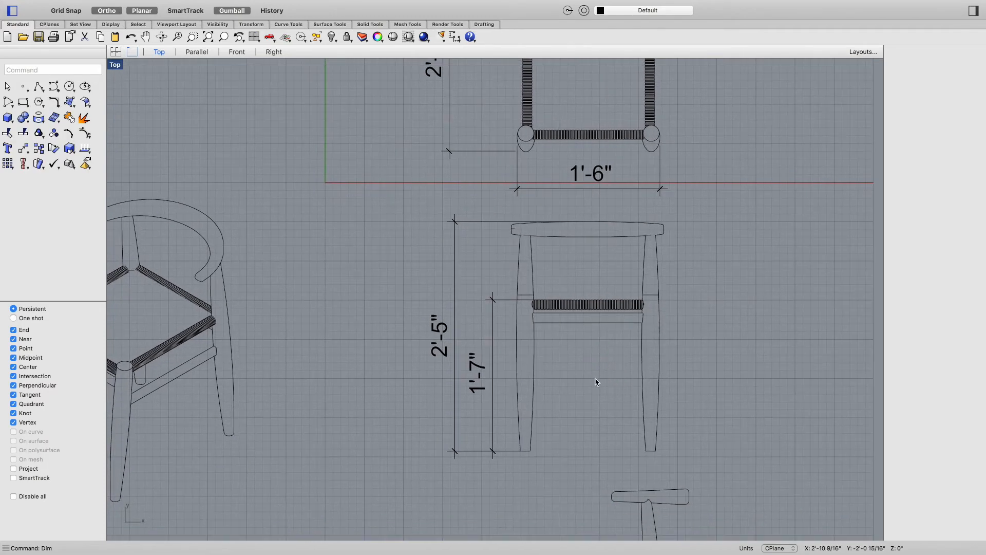
pyautogui.moveTo(565, 405); pyautogui.dragTo(586, 278, button='right')
pyautogui.moveTo(726, 408)
pyautogui.mouseDown(button='right')
pyautogui.moveTo(737, 392)
pyautogui.moveTo(742, 316)
pyautogui.mouseUp(button='right')
pyautogui.scroll(-3, 746, 403)
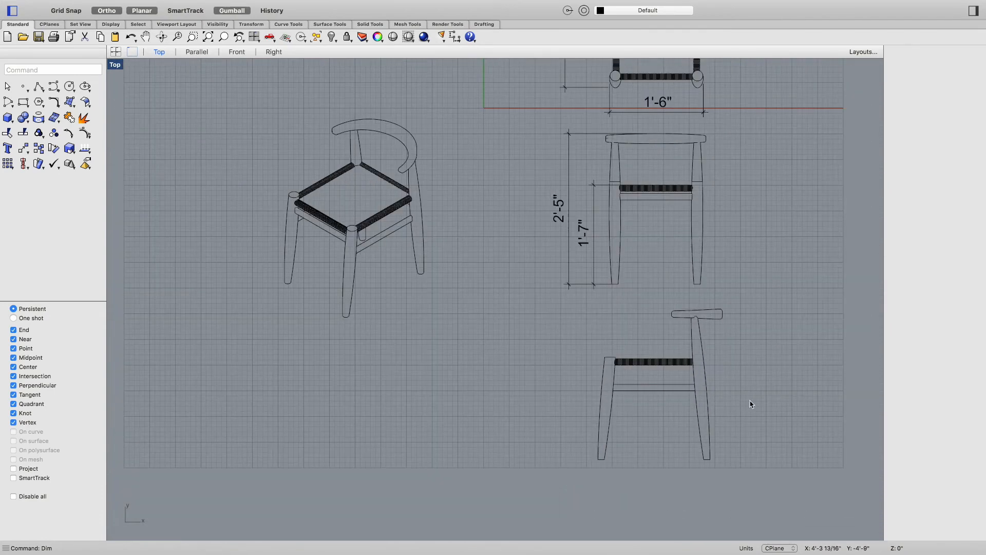
pyautogui.scroll(-1, 742, 393)
pyautogui.moveTo(744, 393); pyautogui.dragTo(652, 373, button='right')
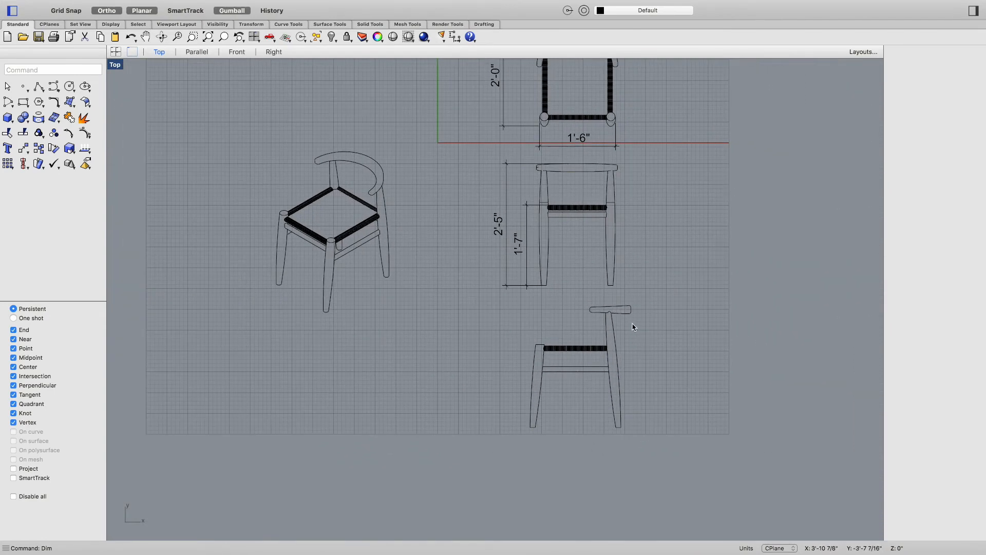
pyautogui.rightClick(635, 337)
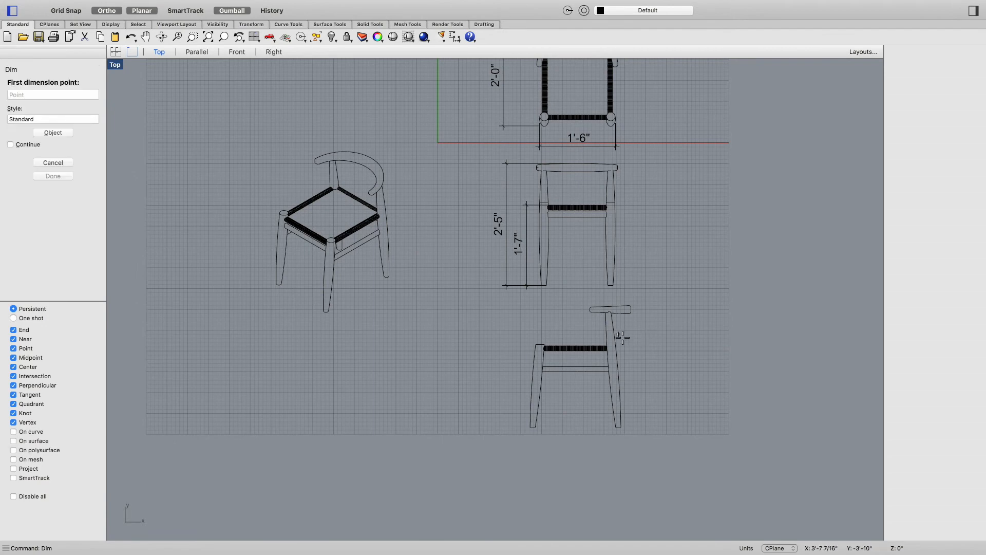
pyautogui.click(621, 428)
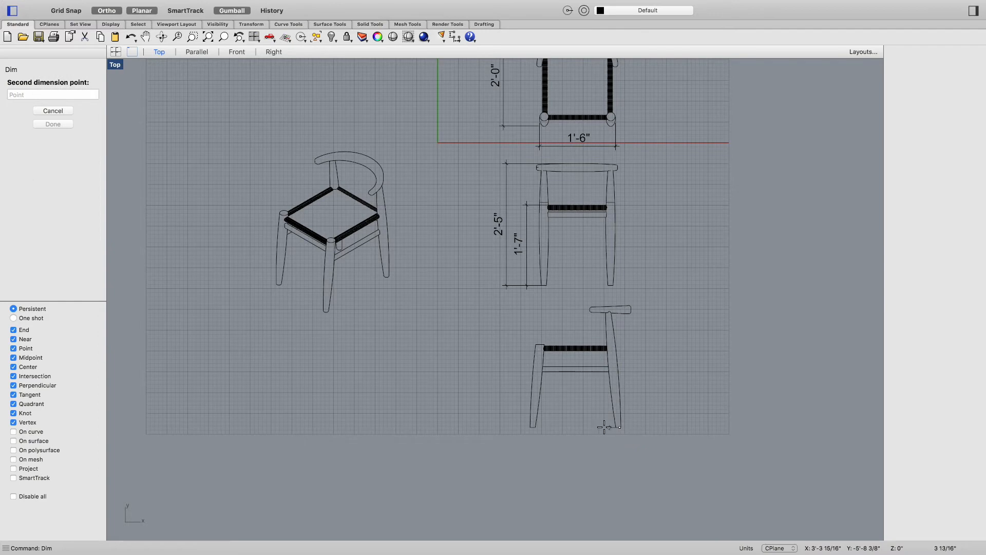
pyautogui.click(539, 427)
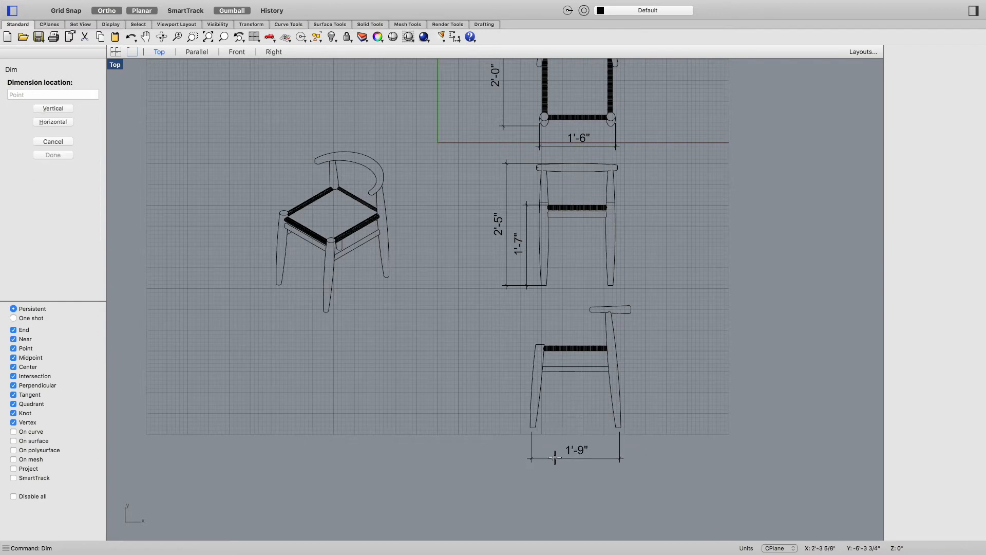
pyautogui.click(591, 455)
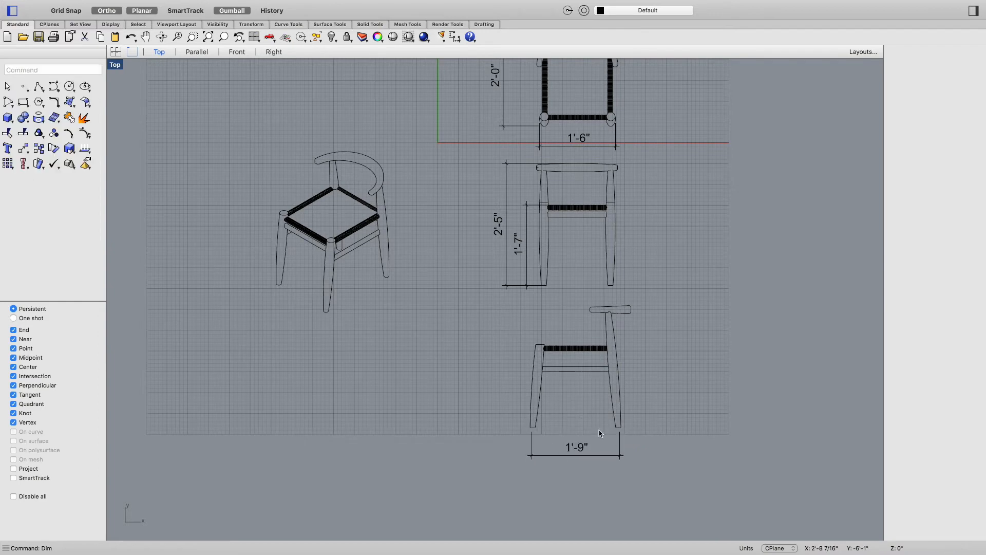
# Step: Dimension the side view's seat rail height down to the front leg bottom, placed to its left
pyautogui.press('Return')
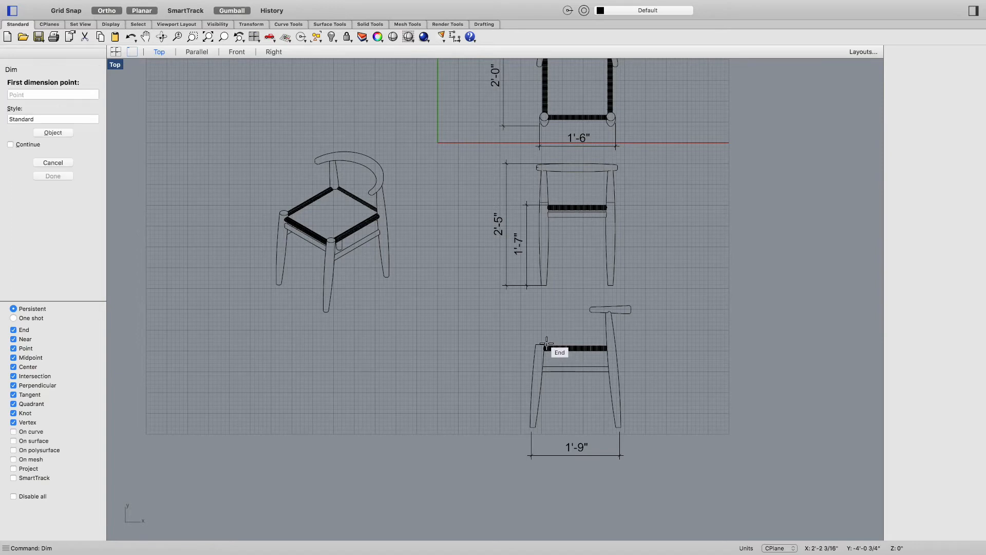
pyautogui.click(545, 348)
pyautogui.click(533, 427)
pyautogui.click(500, 385)
# Step: Dimension the side view's overall height from the backrest top to the back leg bottom, placed to its right
pyautogui.press('Return')
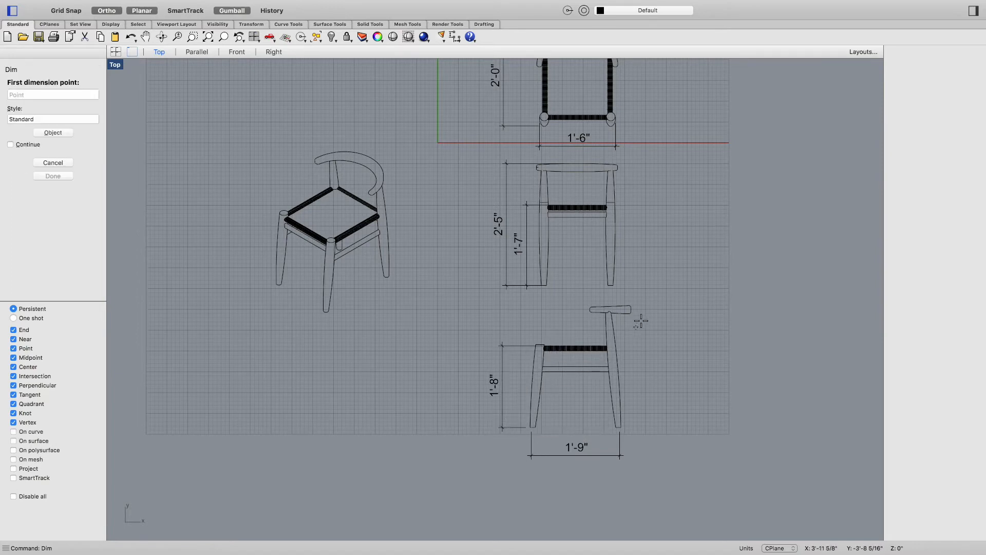
pyautogui.click(631, 308)
pyautogui.click(626, 430)
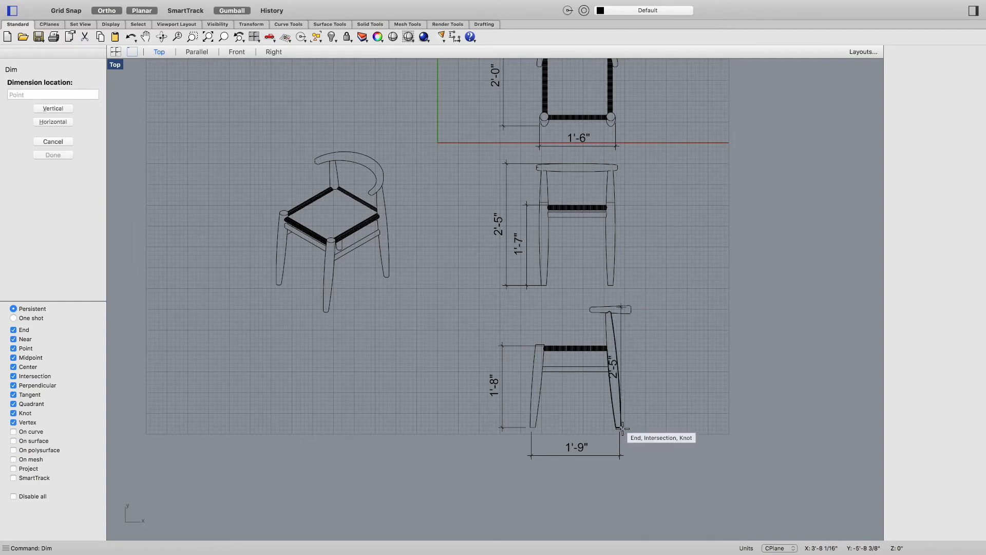
pyautogui.click(655, 414)
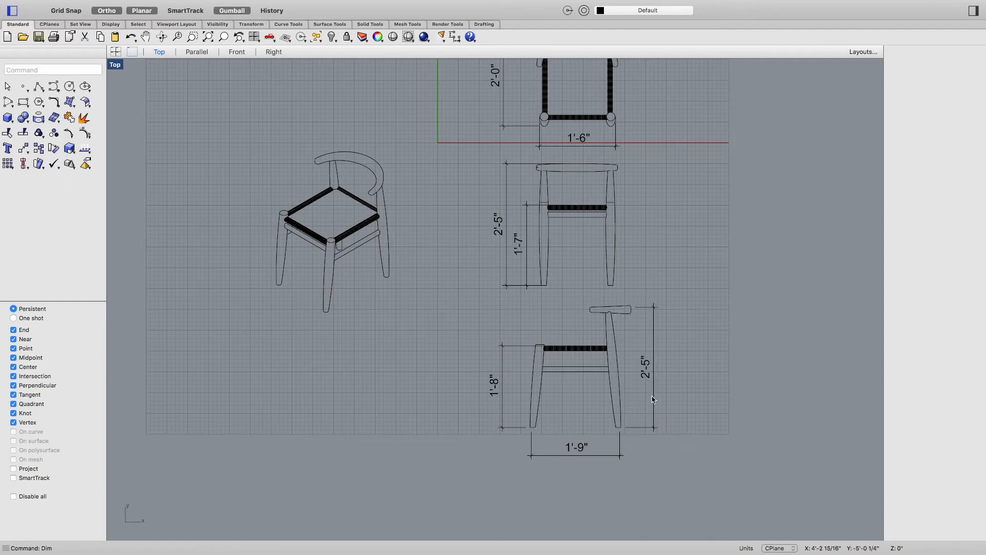
# Step: Move the isometric chair drawing further left in the layout
pyautogui.moveTo(703, 382); pyautogui.dragTo(715, 437, button='right')
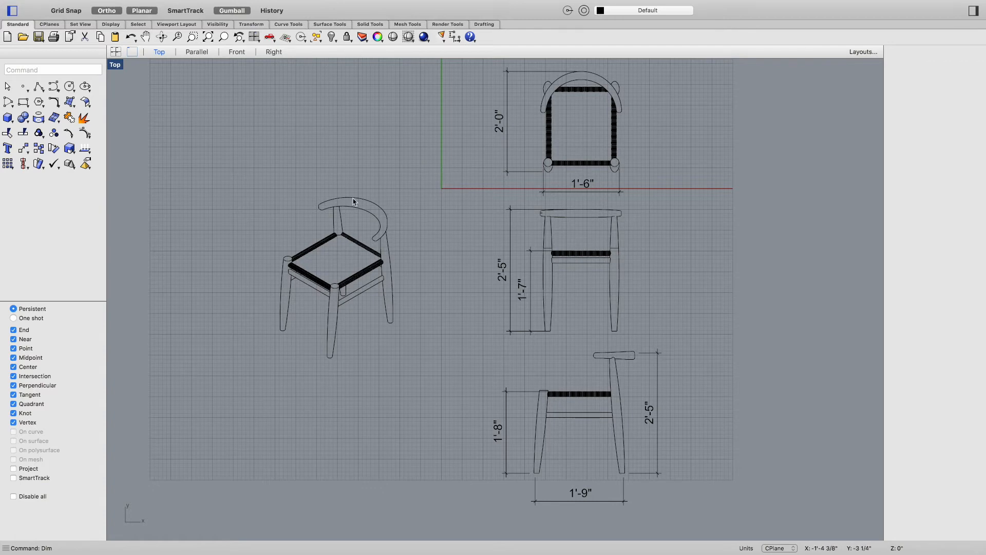
pyautogui.moveTo(403, 180); pyautogui.dragTo(294, 367)
pyautogui.moveTo(373, 279); pyautogui.dragTo(257, 279)
pyautogui.click(301, 350)
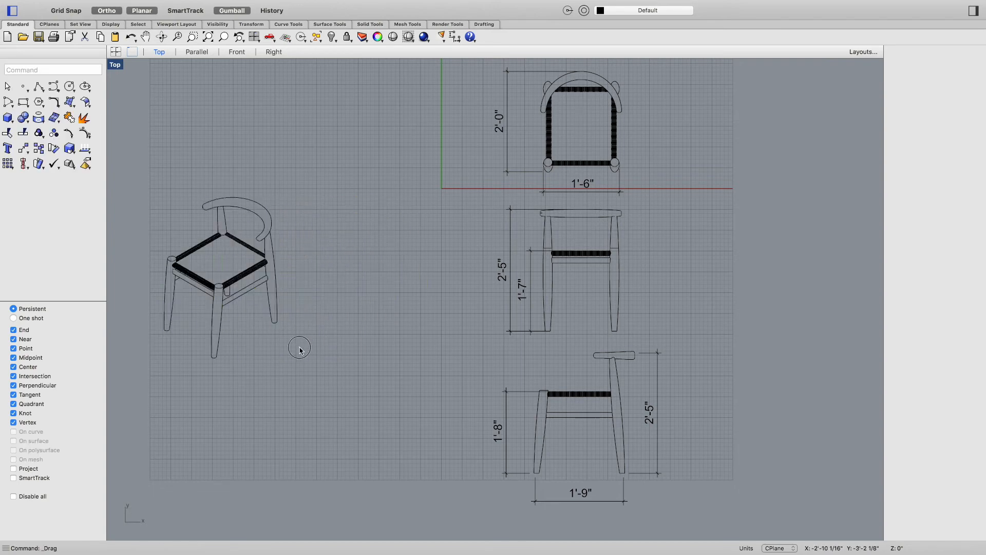
# Step: Try scaling the isometric chair by a factor of 2 from the bottom of its front leg, then undo it
pyautogui.write('Scale')
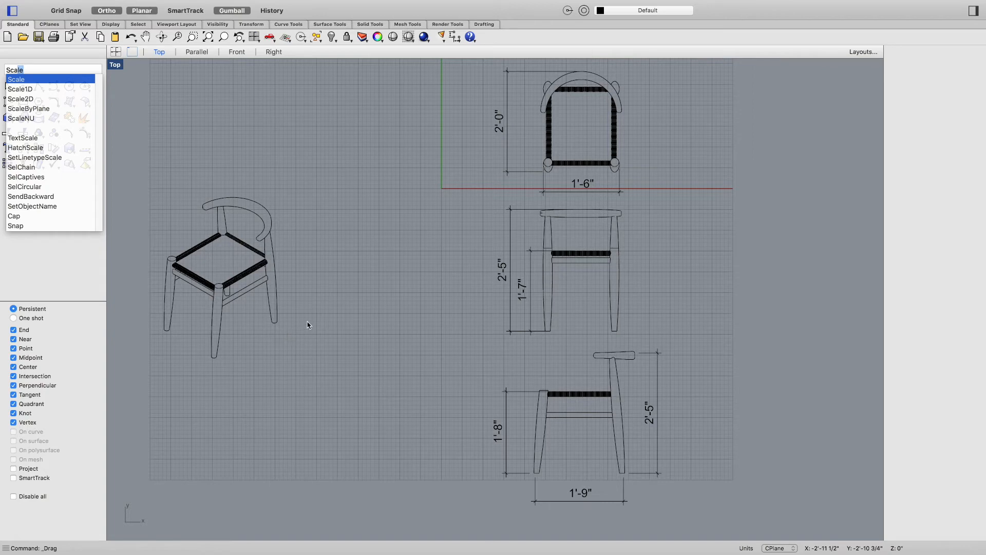
pyautogui.press('Return')
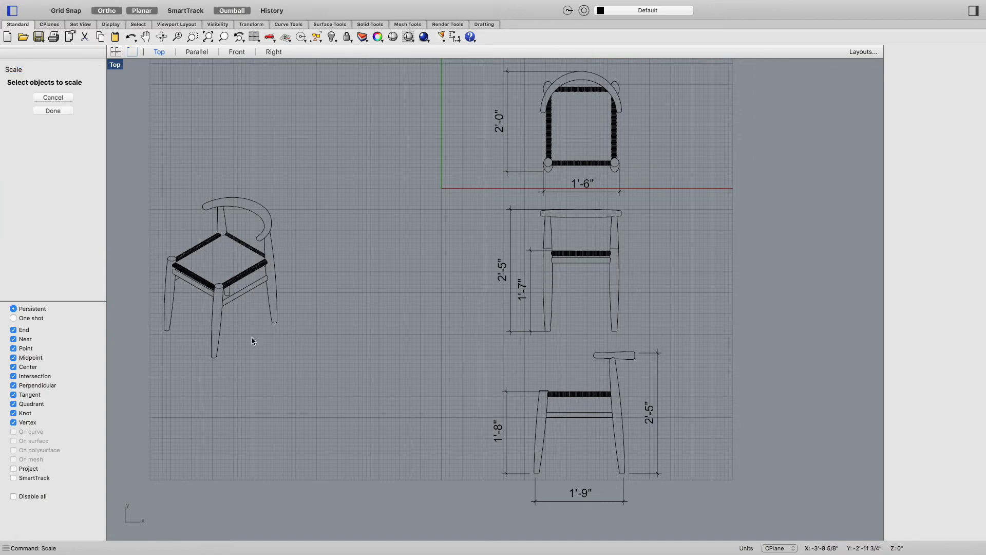
pyautogui.click(217, 359)
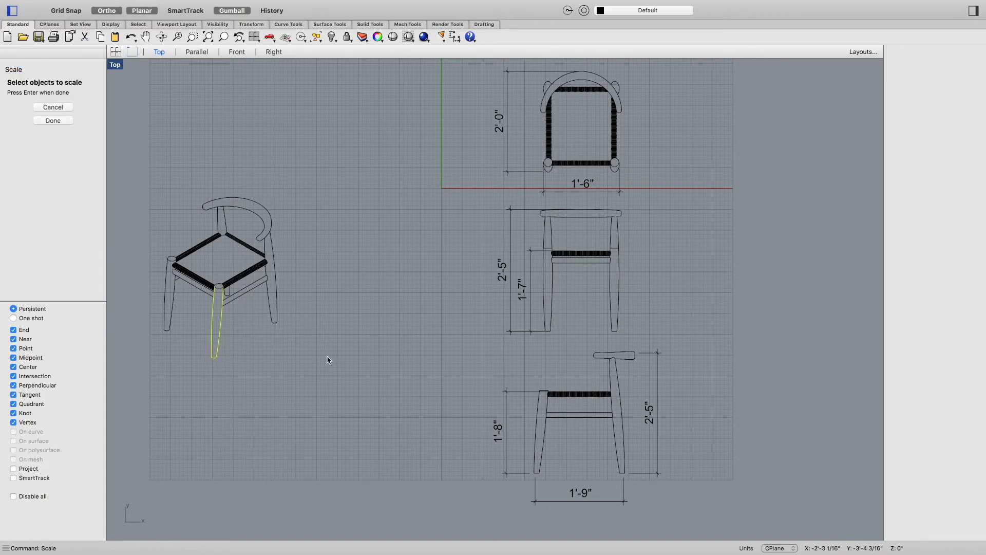
pyautogui.press('Escape')
pyautogui.moveTo(286, 194); pyautogui.dragTo(165, 369)
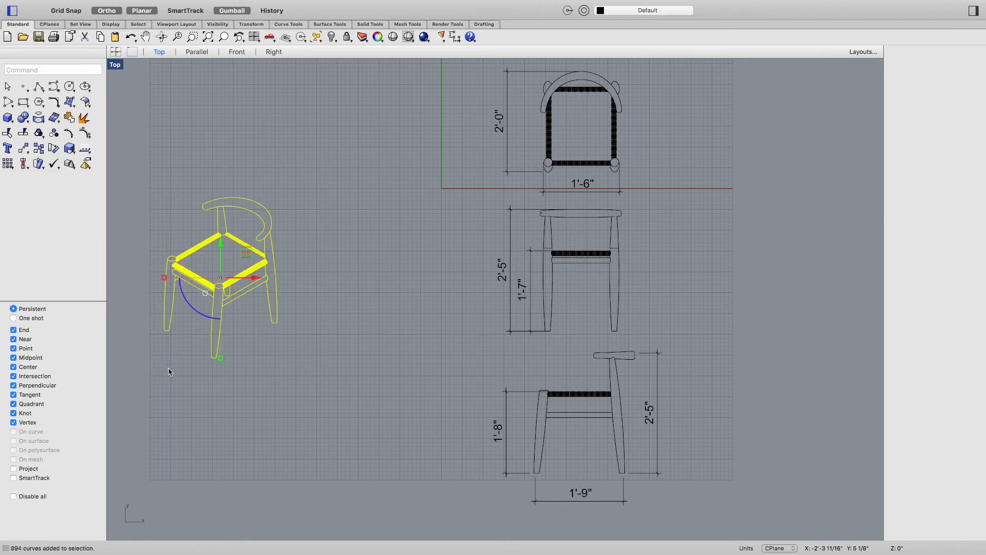
pyautogui.press('Return')
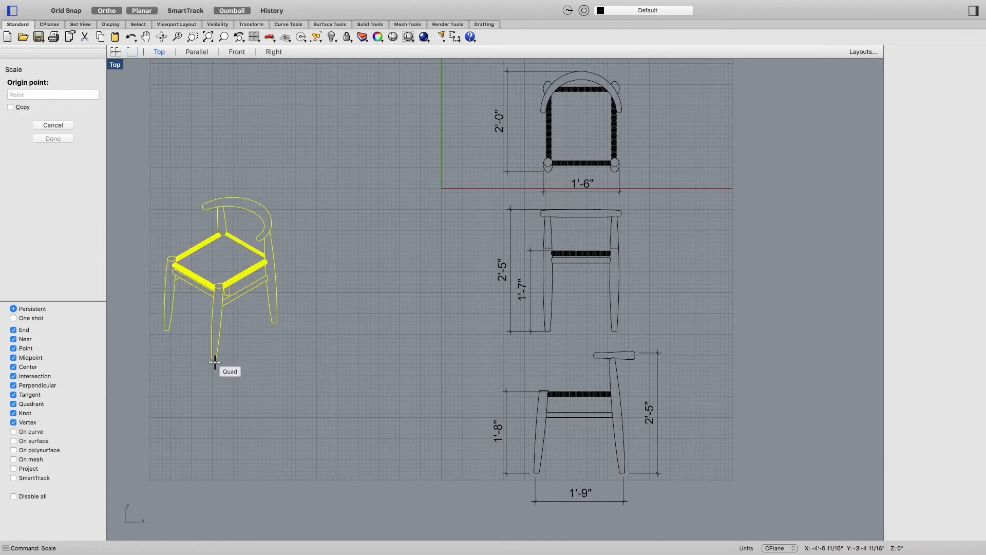
pyautogui.click(214, 357)
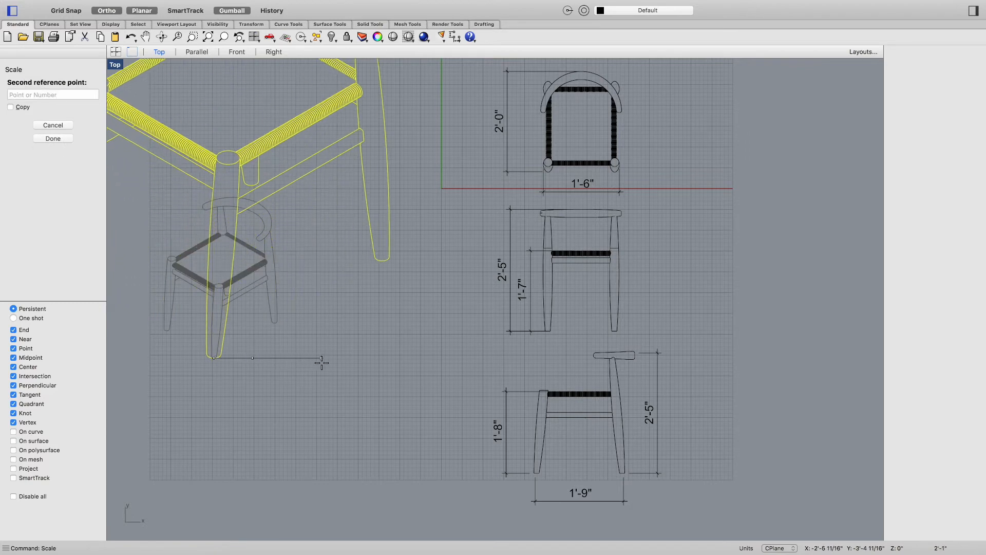
pyautogui.write('2')
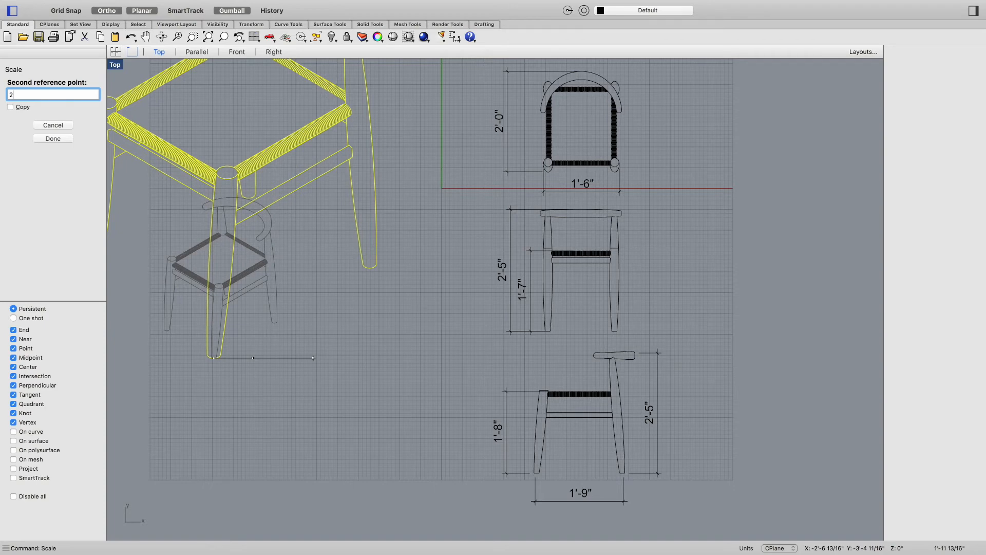
pyautogui.press('Return')
pyautogui.press('super+z')
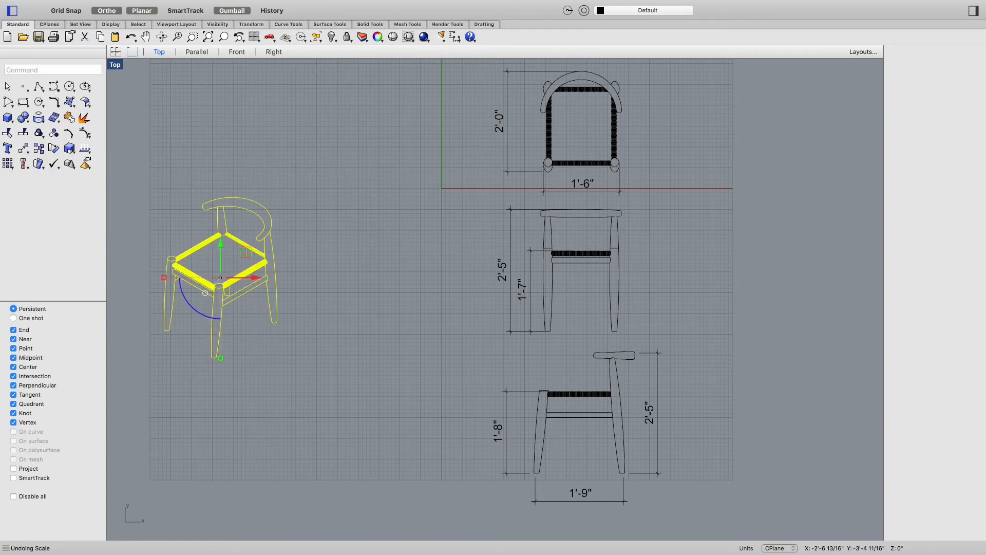
# Step: Scale the isometric chair by reference, from its front leg bottom using two reference points along a horizontal line
pyautogui.press('Return')
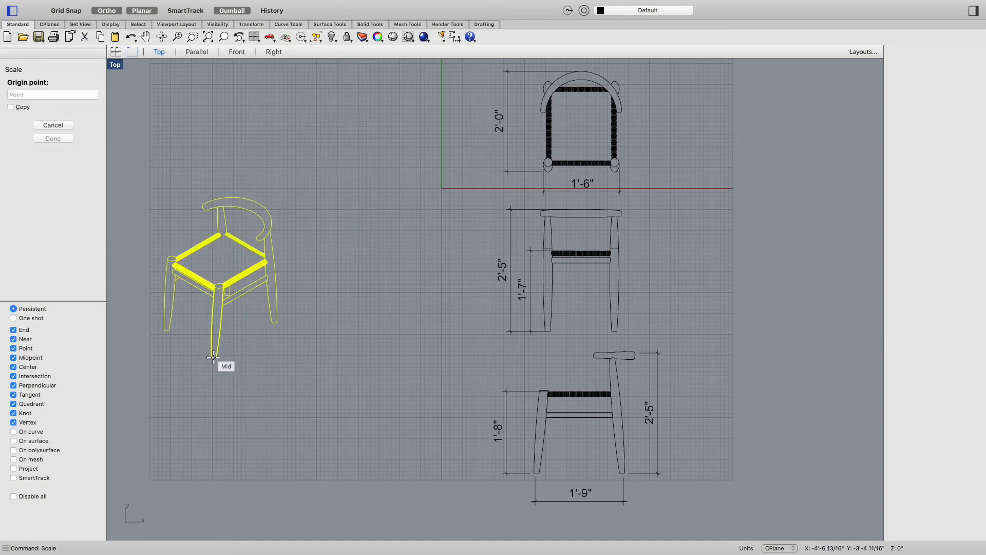
pyautogui.click(231, 360)
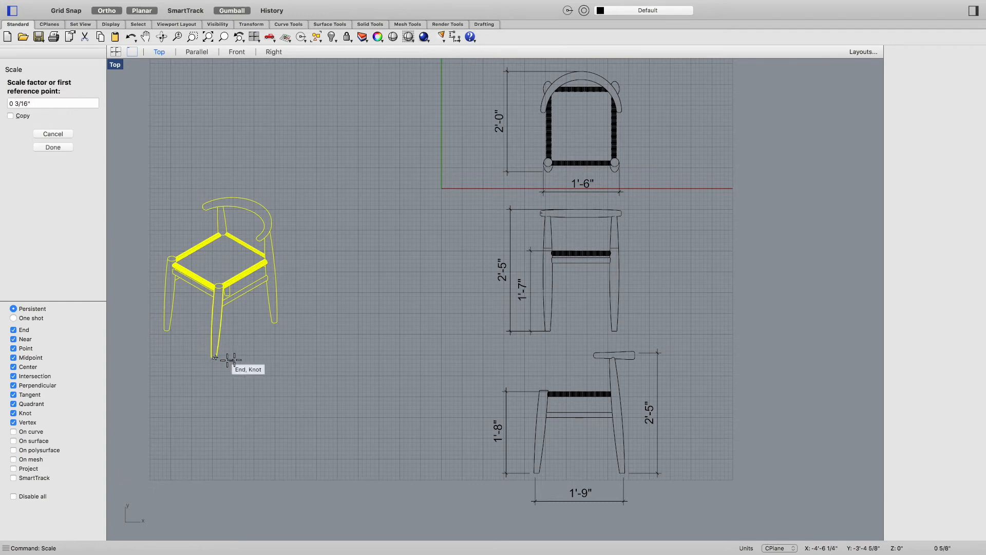
pyautogui.click(303, 359)
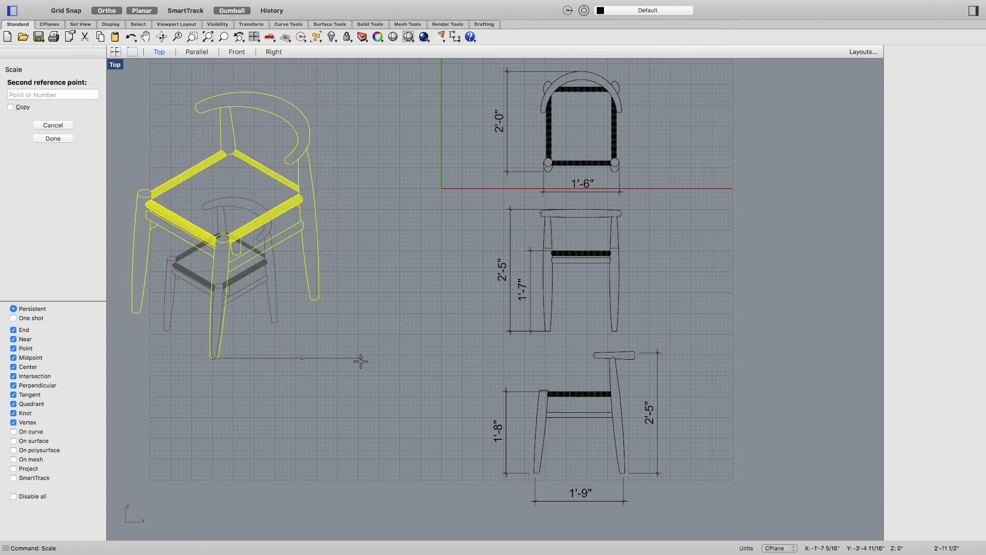
pyautogui.click(358, 366)
pyautogui.moveTo(288, 303); pyautogui.dragTo(460, 452, button='right')
pyautogui.press('Escape')
# Step: Add a leader pointing at the back leg with the text "Lathed Legs"
pyautogui.scroll(2, 469, 395)
pyautogui.scroll(-2, 475, 400)
pyautogui.moveTo(476, 401); pyautogui.dragTo(521, 371, button='right')
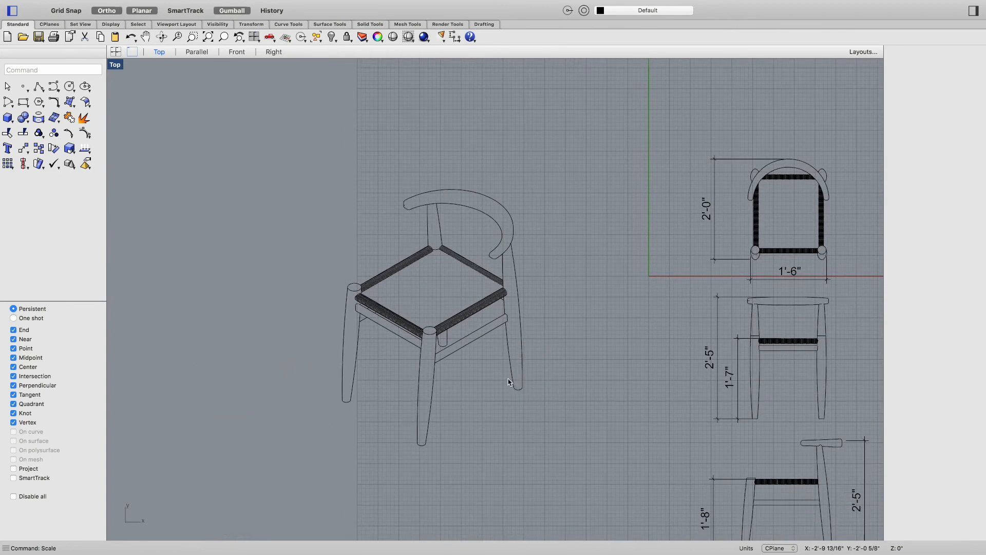
pyautogui.write('la')
pyautogui.press('BackSpace')
pyautogui.write('eader')
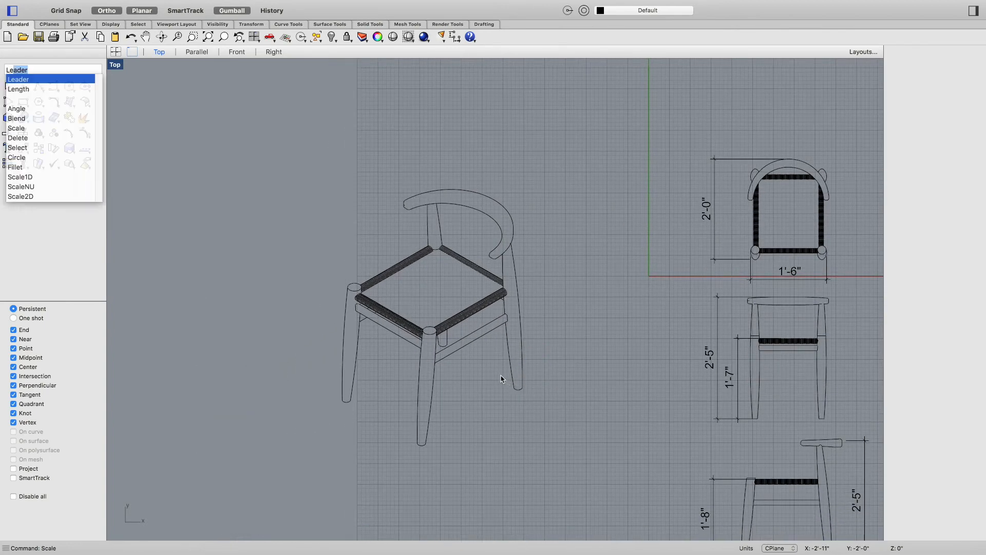
pyautogui.press('Return')
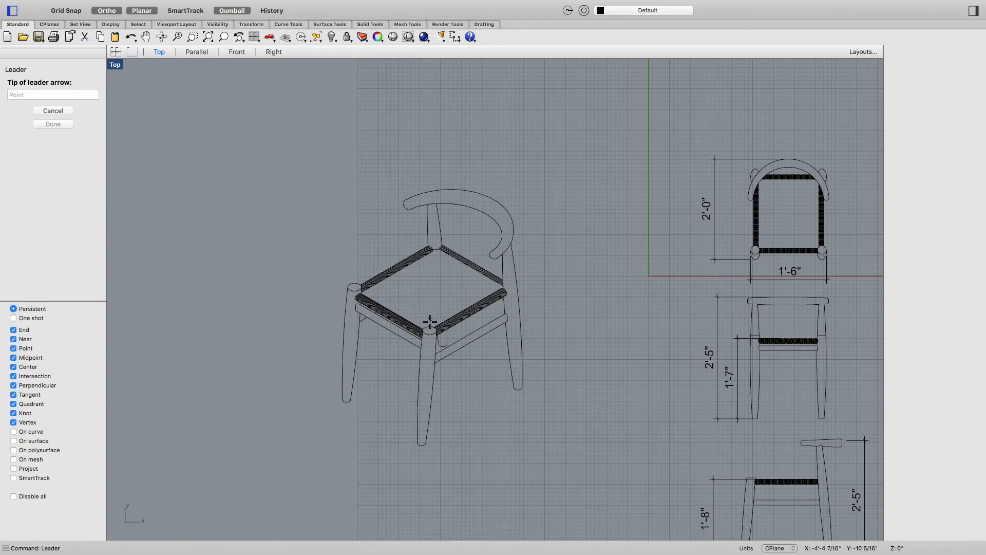
pyautogui.click(521, 323)
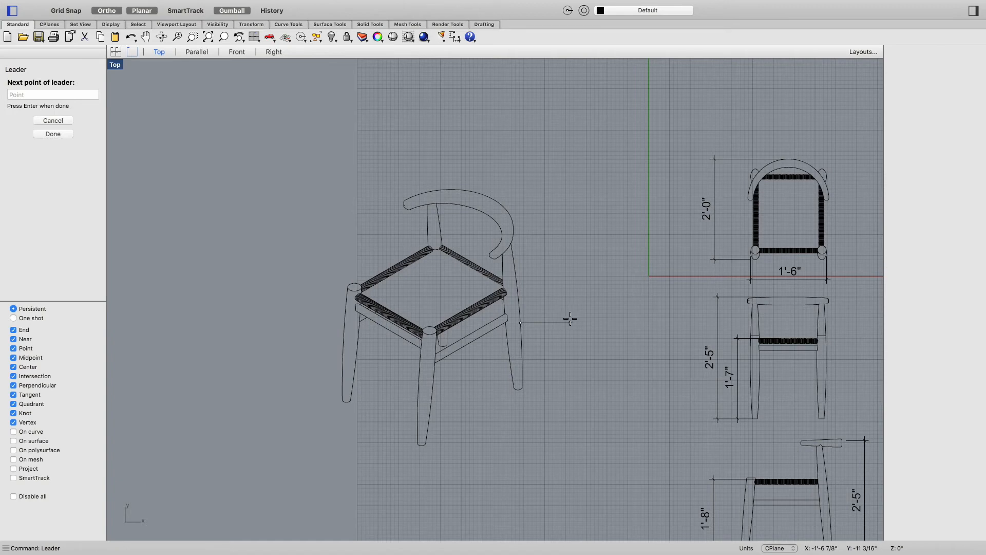
pyautogui.click(109, 10)
pyautogui.click(108, 11)
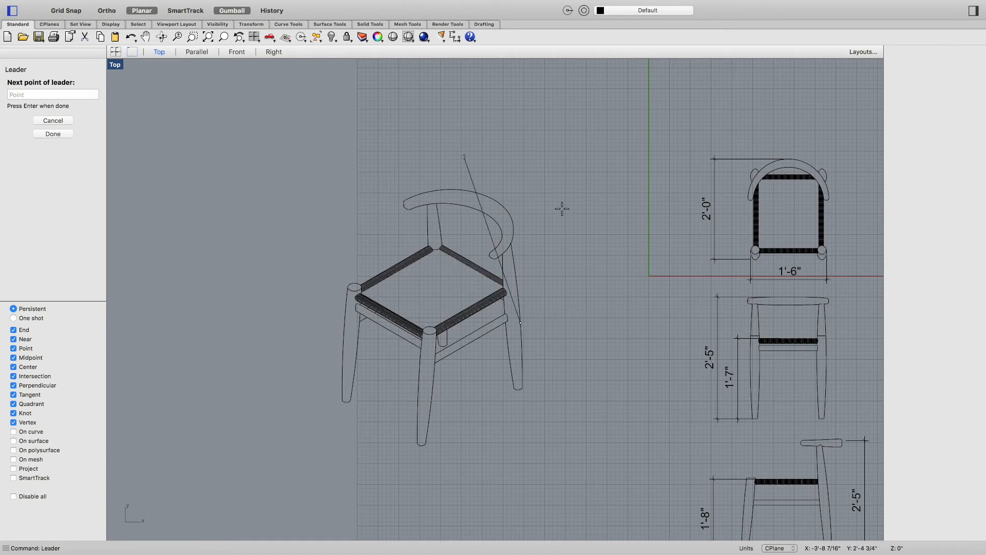
pyautogui.click(564, 267)
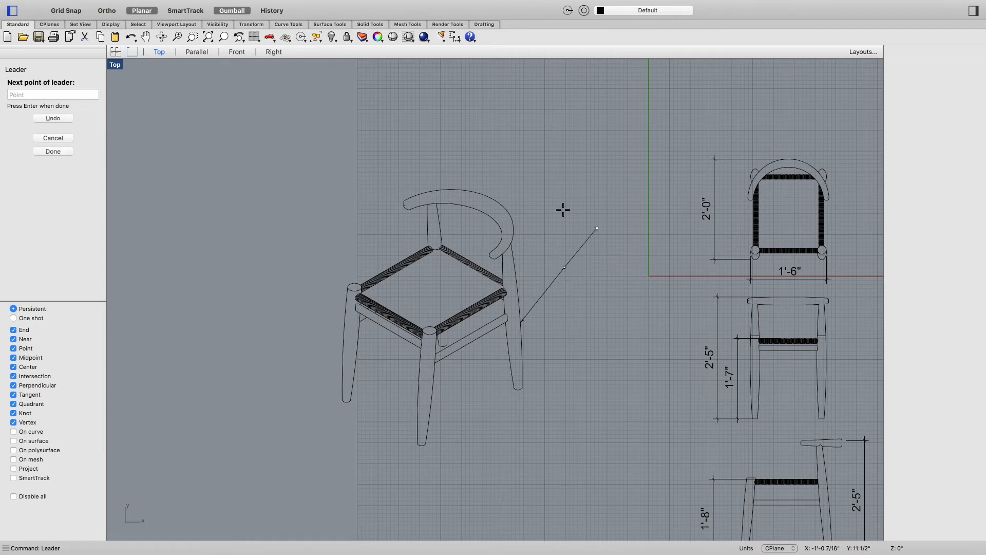
pyautogui.click(107, 11)
pyautogui.scroll(5, 558, 284)
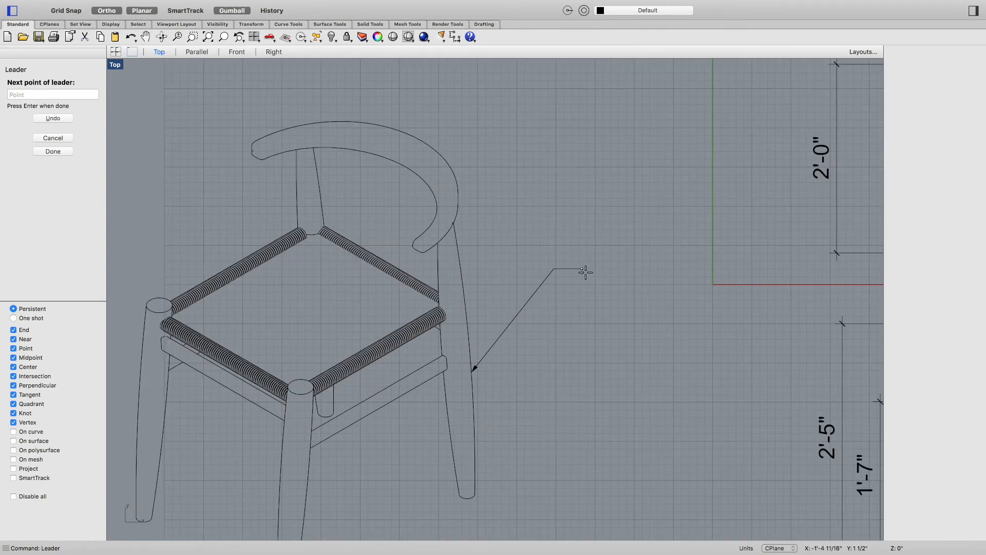
pyautogui.press('Return')
pyautogui.click(235, 79)
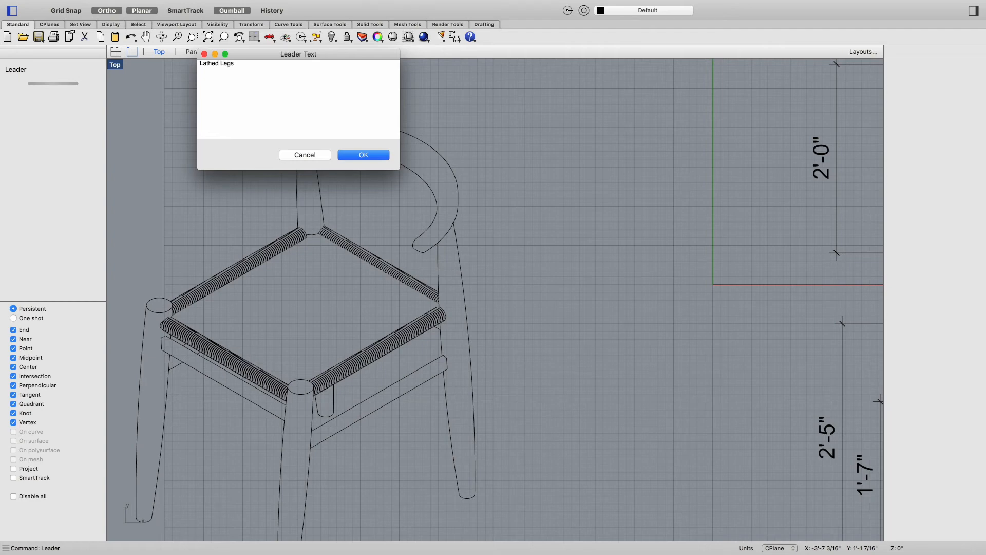
pyautogui.click(364, 160)
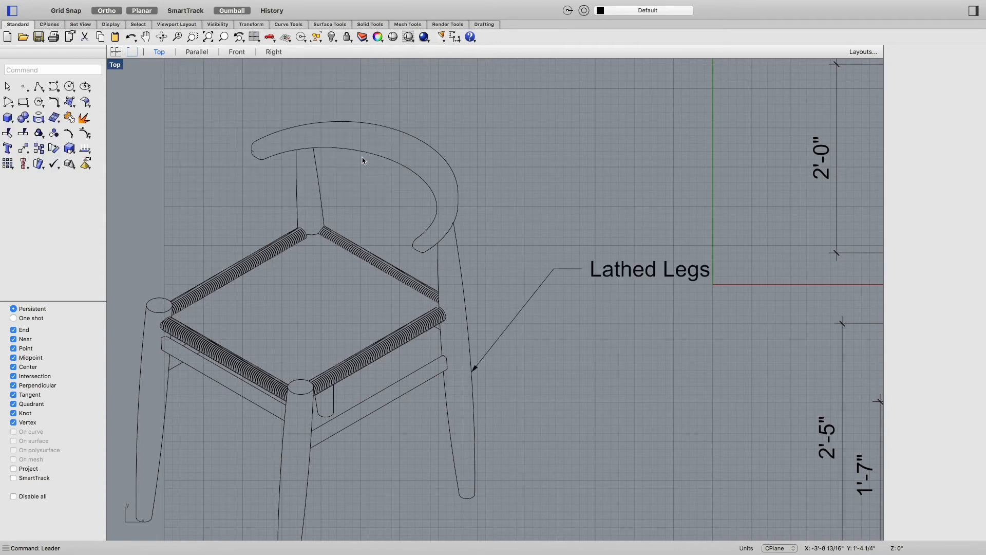
# Step: Select the "Lathed Legs" leader and delete it
pyautogui.click(617, 271)
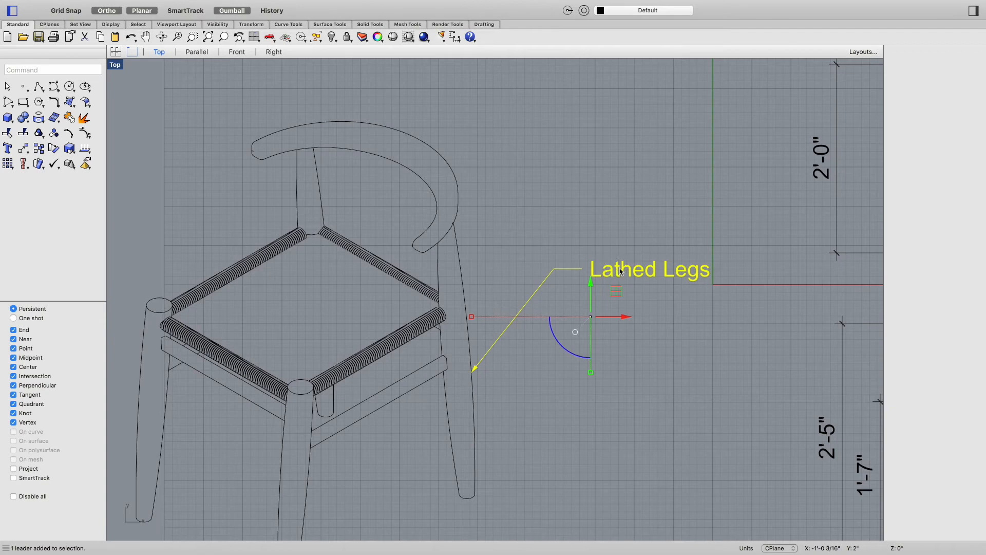
pyautogui.click(644, 299)
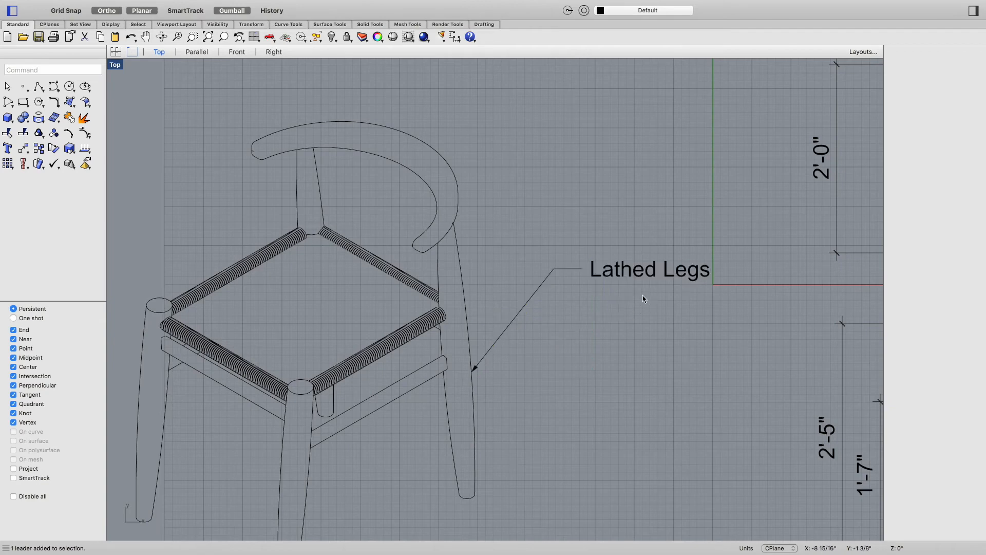
pyautogui.click(606, 282)
pyautogui.press('Delete')
# Step: Add a leader from the back leg with a horizontal tail, labelled "LATHED LEGS"
pyautogui.write('Leader')
pyautogui.press('Return')
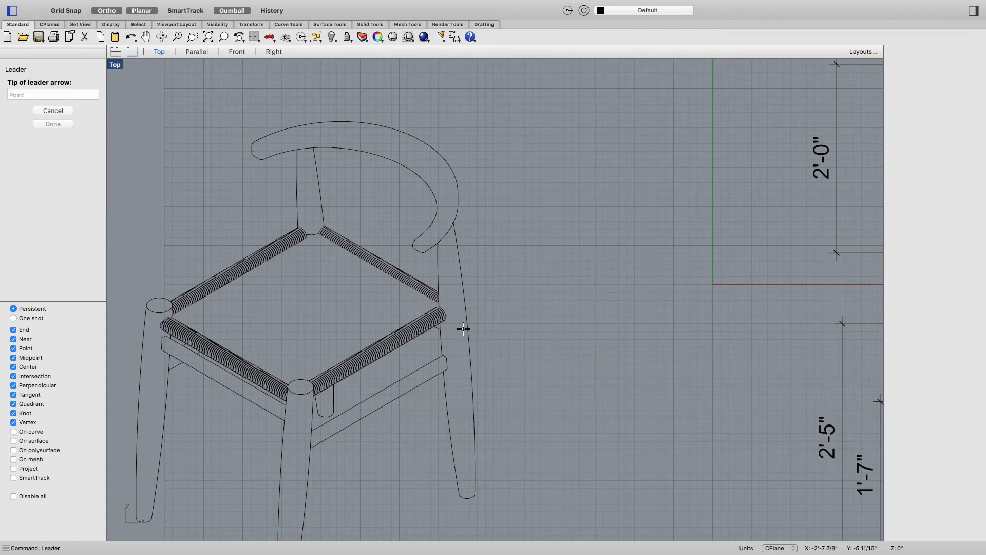
pyautogui.click(466, 328)
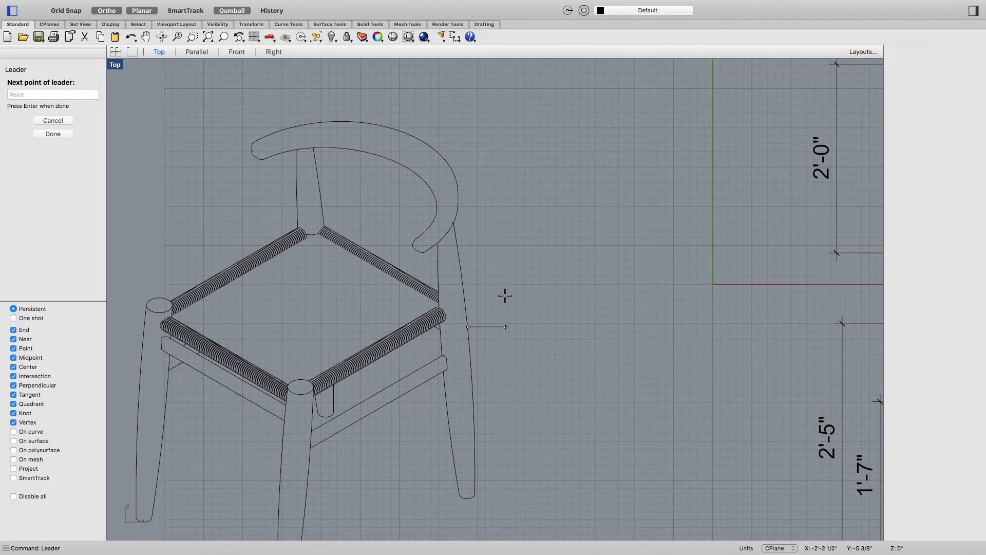
pyautogui.press('F8')
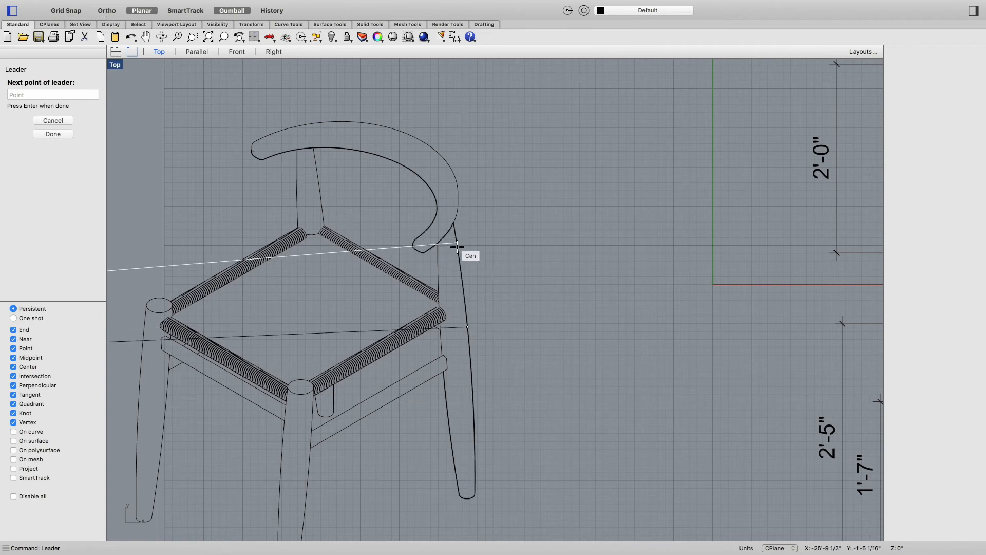
pyautogui.click(509, 256)
pyautogui.click(143, 9)
pyautogui.press('F8')
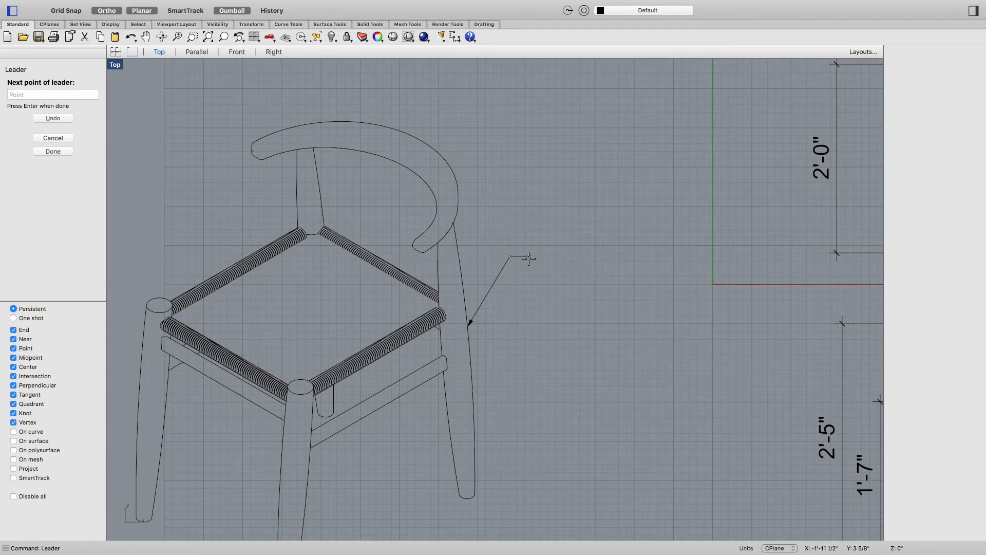
pyautogui.click(531, 260)
pyautogui.press('Return')
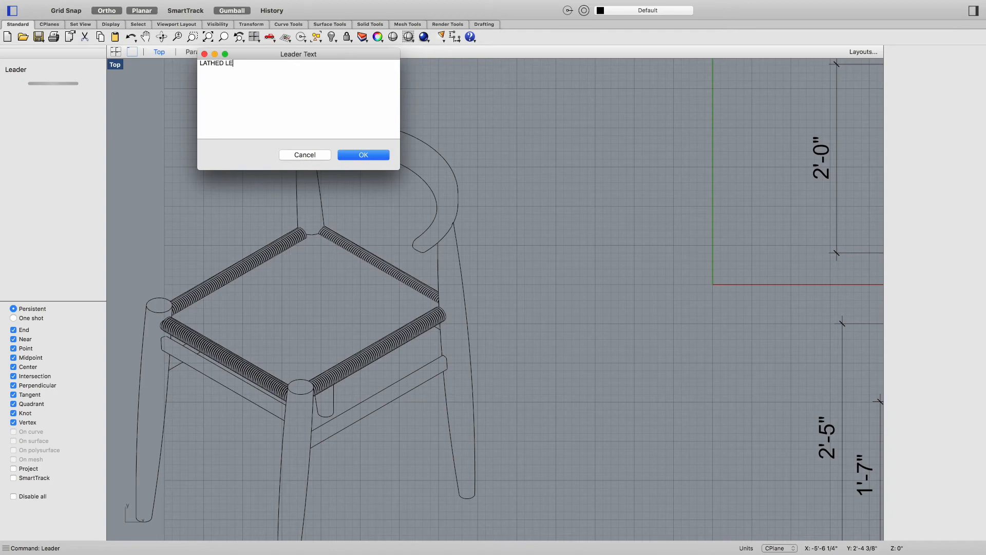
pyautogui.click(363, 156)
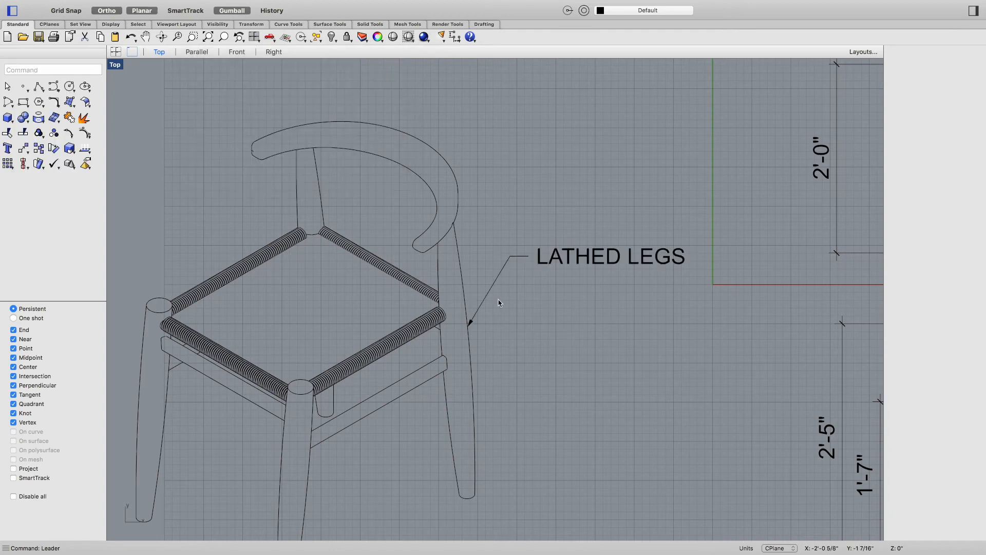
# Step: Add a leader from the middle of the seat with a horizontal tail, labelled "WOVEN SEAT"
pyautogui.moveTo(383, 365); pyautogui.dragTo(532, 282, button='right')
pyautogui.press('Return')
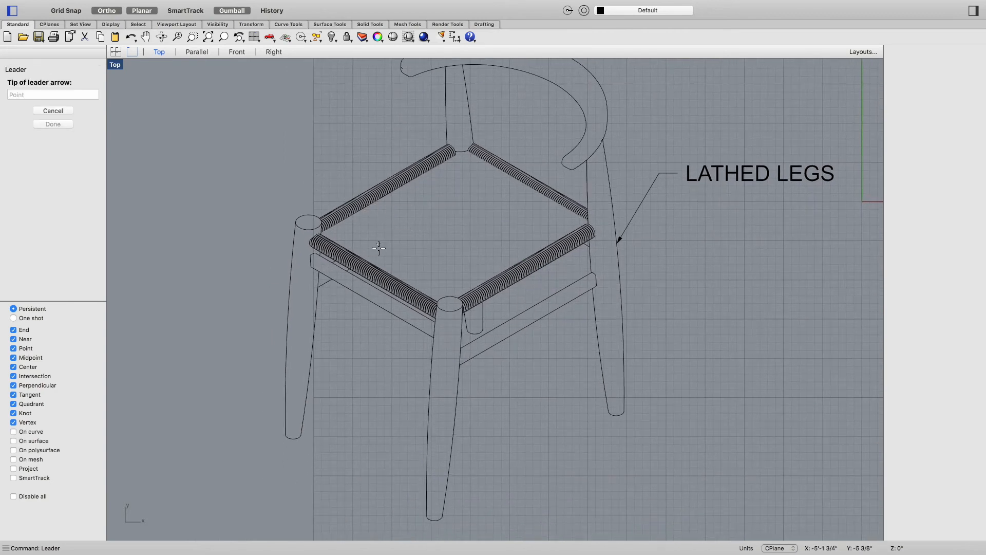
pyautogui.click(434, 230)
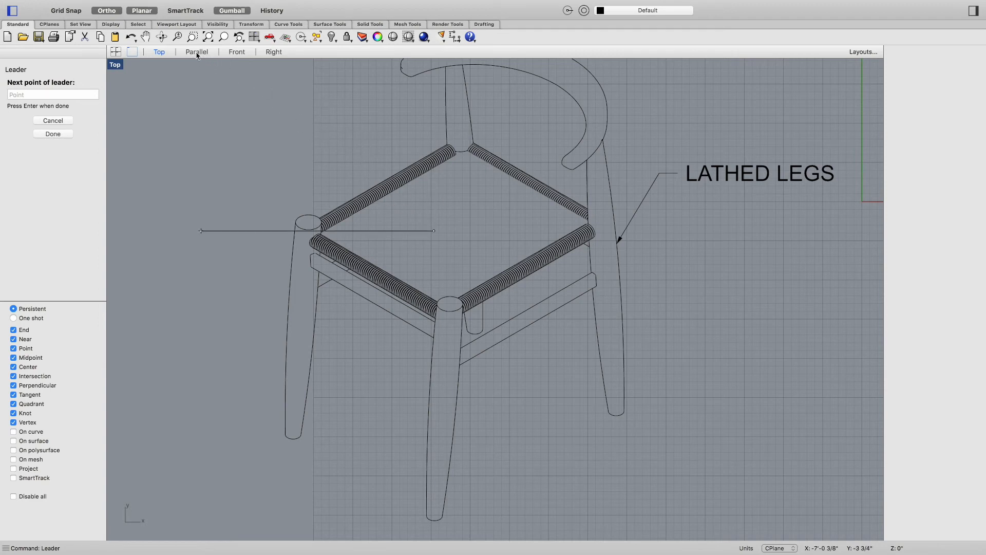
pyautogui.click(107, 10)
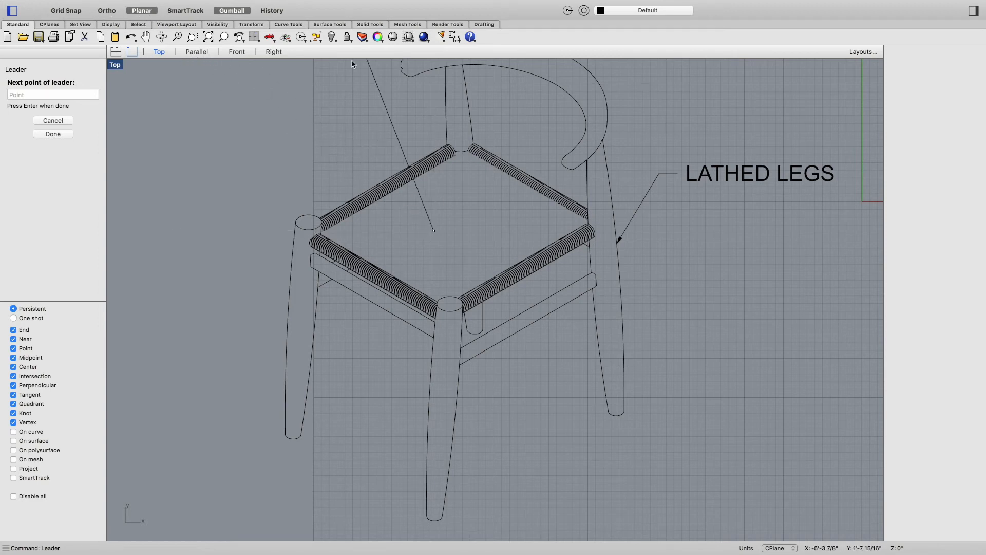
pyautogui.click(378, 130)
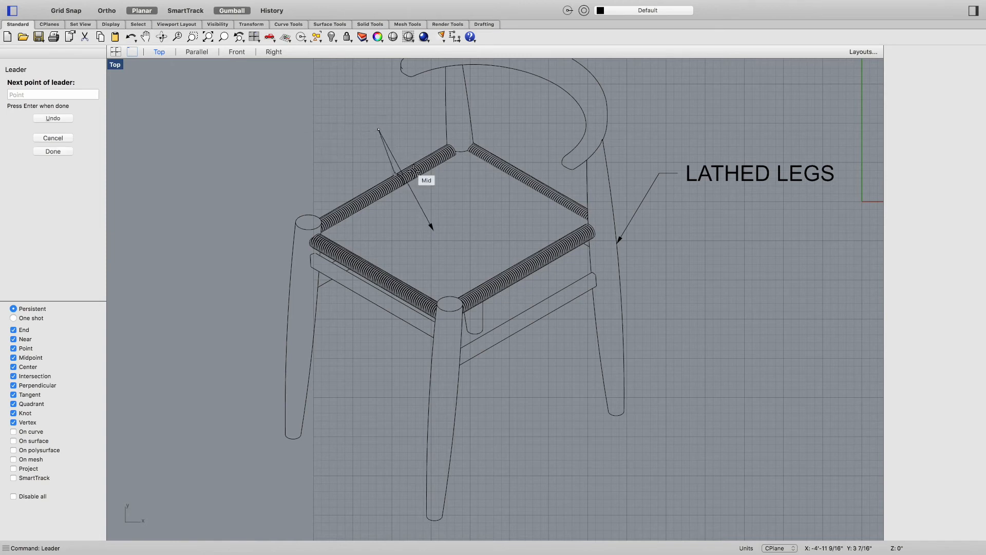
pyautogui.click(106, 10)
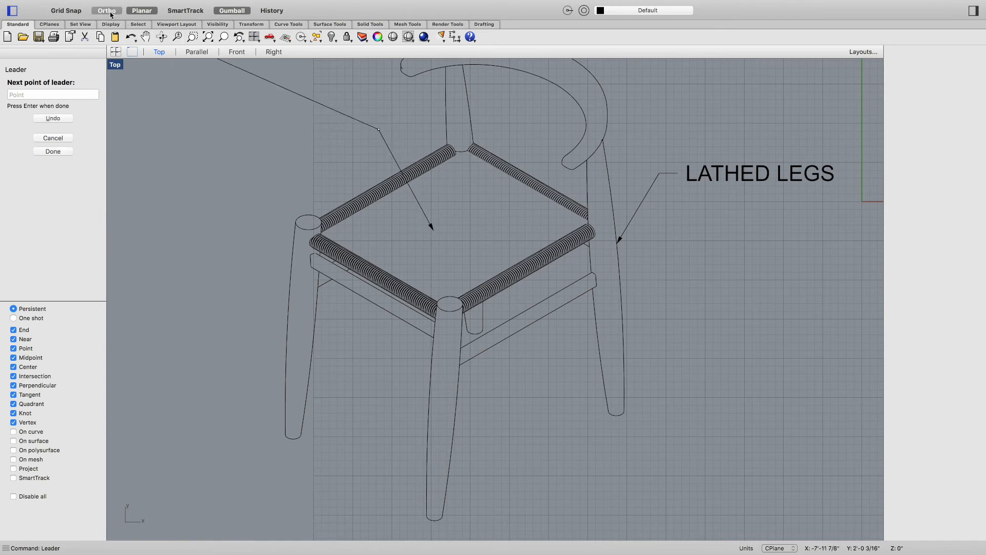
pyautogui.click(358, 139)
pyautogui.press('Return')
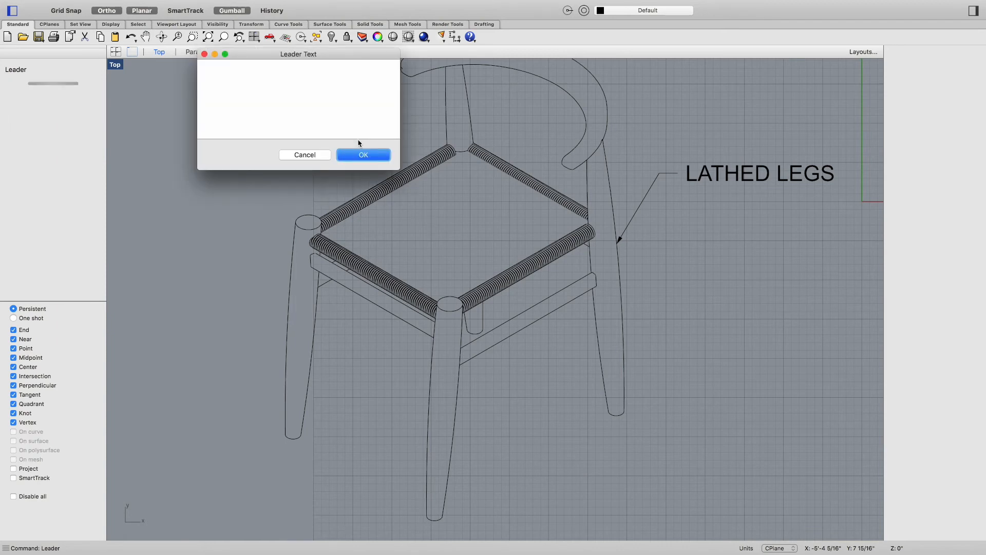
pyautogui.click(362, 135)
pyautogui.click(362, 155)
# Step: Examine the labelled isometric chair alongside the dimensioned views
pyautogui.scroll(-2, 424, 322)
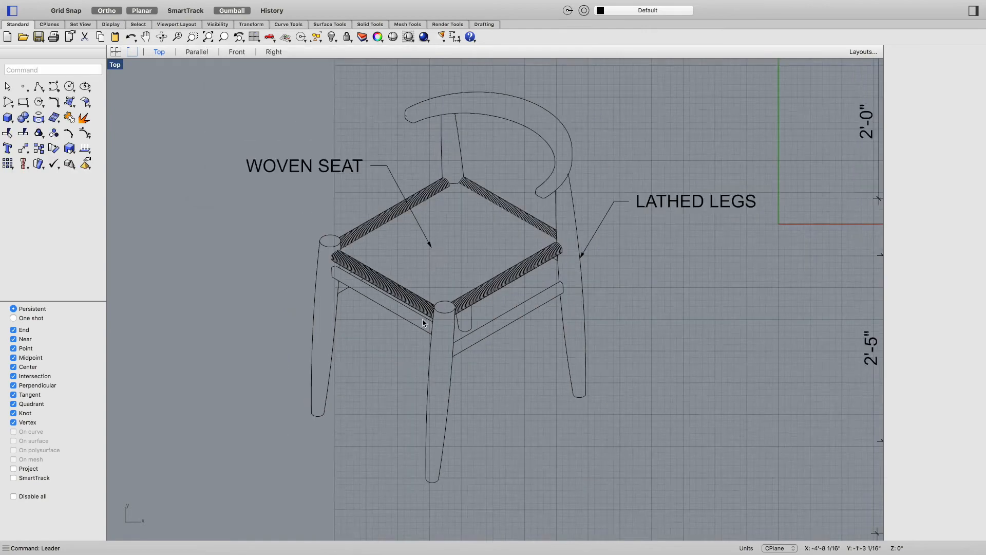
pyautogui.scroll(-2, 425, 323)
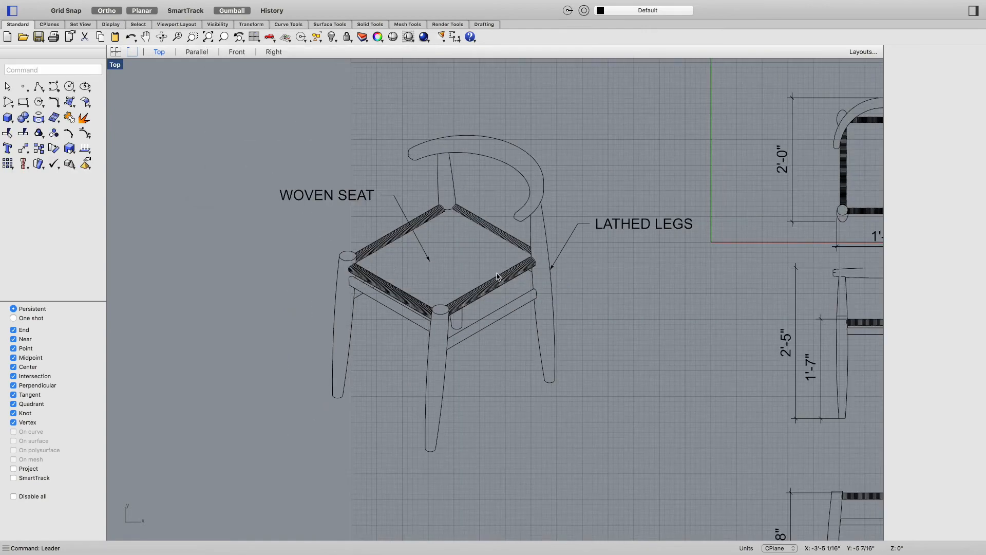
pyautogui.scroll(-3, 498, 277)
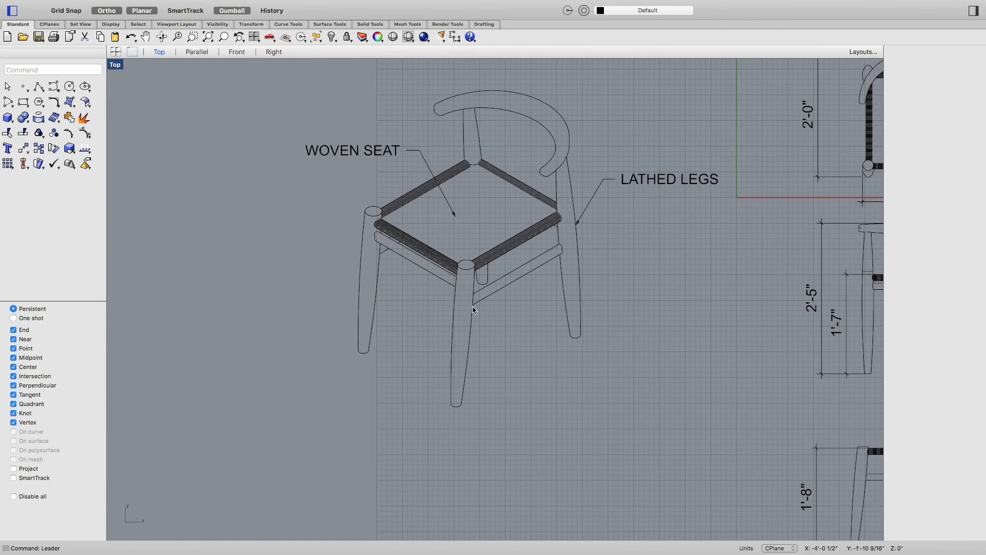
pyautogui.moveTo(538, 366); pyautogui.dragTo(507, 394, button='right')
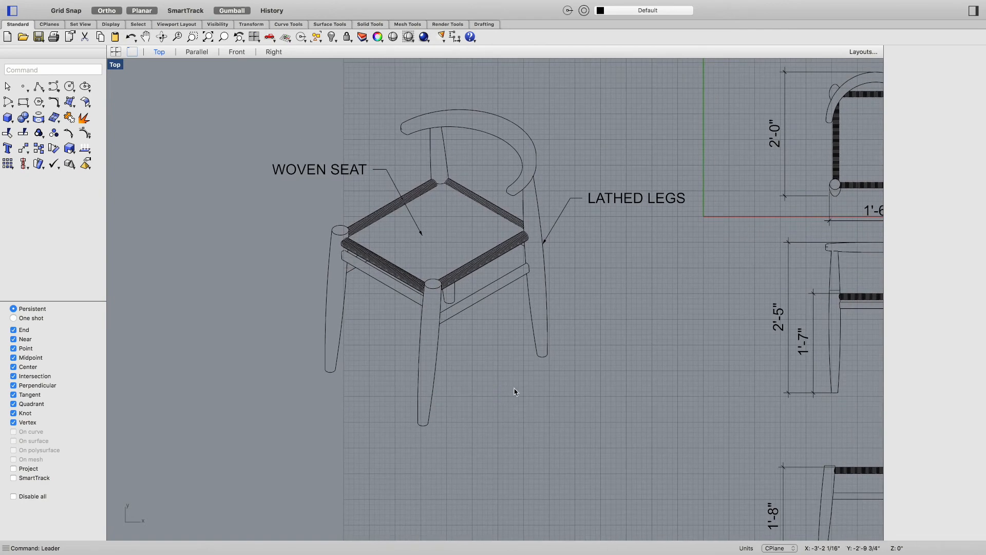
pyautogui.moveTo(498, 334); pyautogui.dragTo(452, 359, button='right')
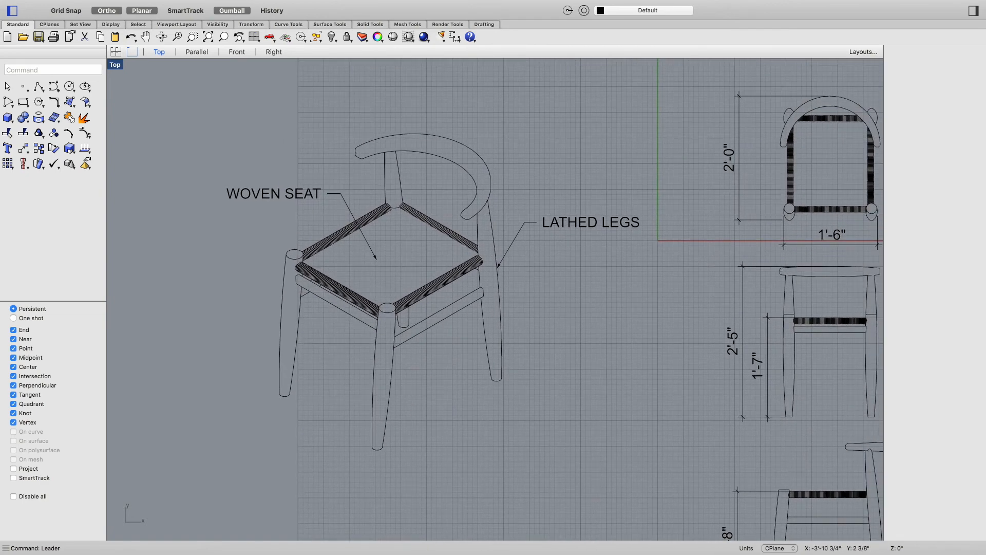
pyautogui.moveTo(507, 302); pyautogui.dragTo(450, 274, button='right')
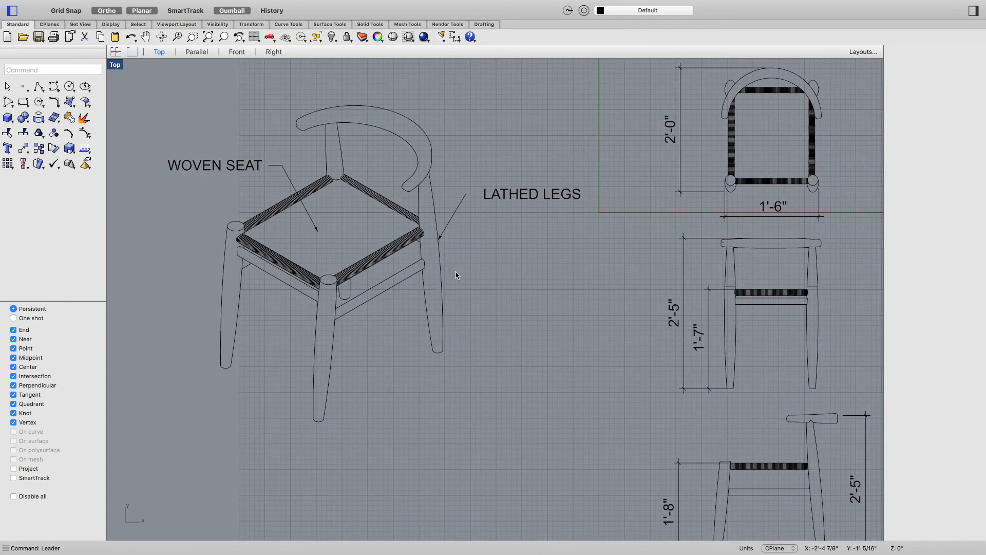
pyautogui.moveTo(539, 260); pyautogui.dragTo(468, 243, button='right')
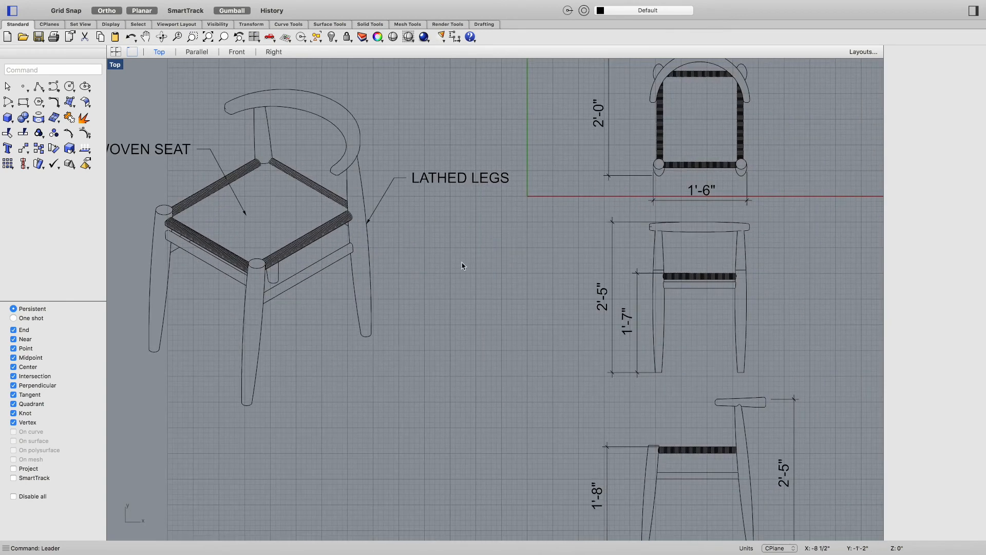
pyautogui.moveTo(469, 282); pyautogui.dragTo(537, 301, button='right')
# Step: Create a new 19 x 13 inch layout page named Page 2 for the HP DesignJet 500+HPGL2 (C7770B) printer
pyautogui.write('Layout')
pyautogui.press('Return')
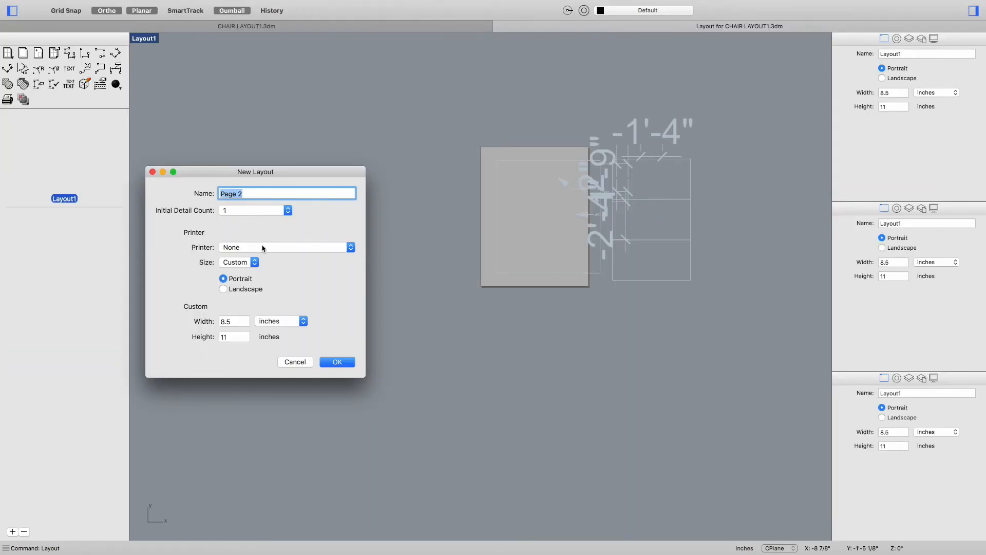
pyautogui.doubleClick(233, 321)
pyautogui.write('19')
pyautogui.doubleClick(229, 334)
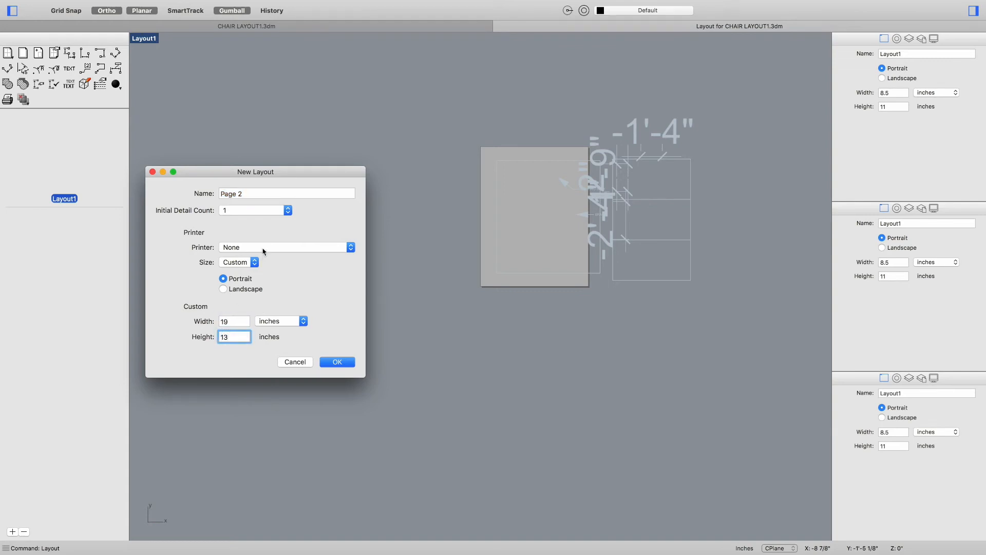
pyautogui.click(301, 249)
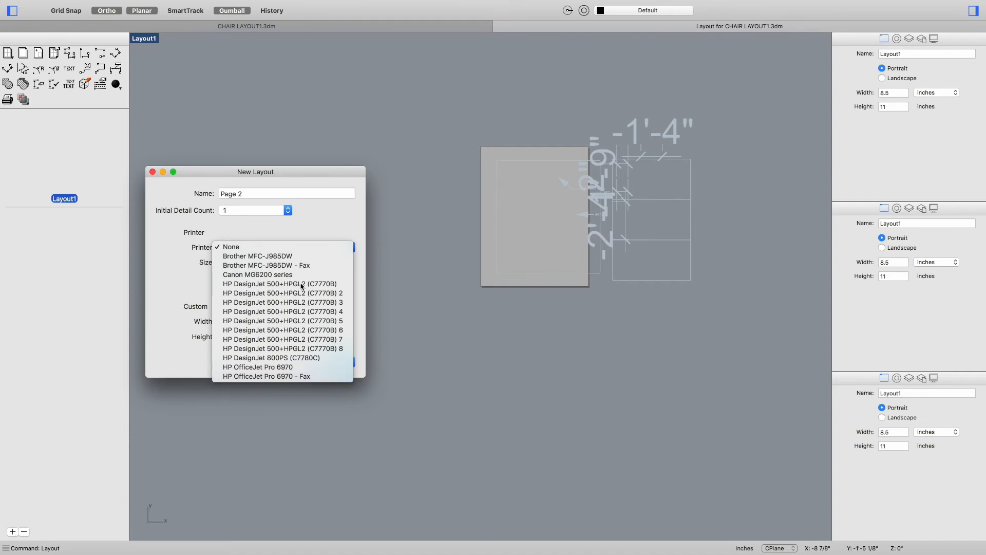
pyautogui.click(297, 284)
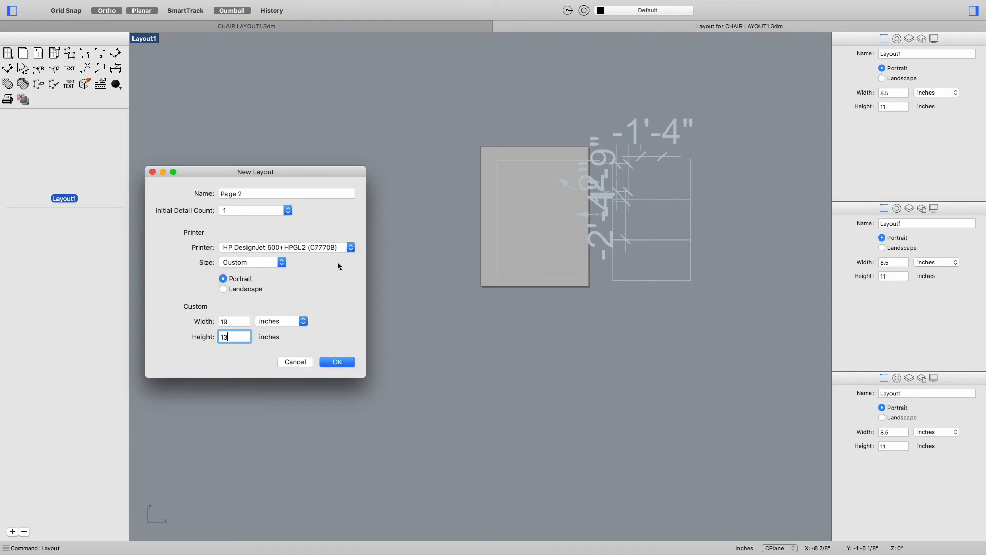
pyautogui.click(337, 362)
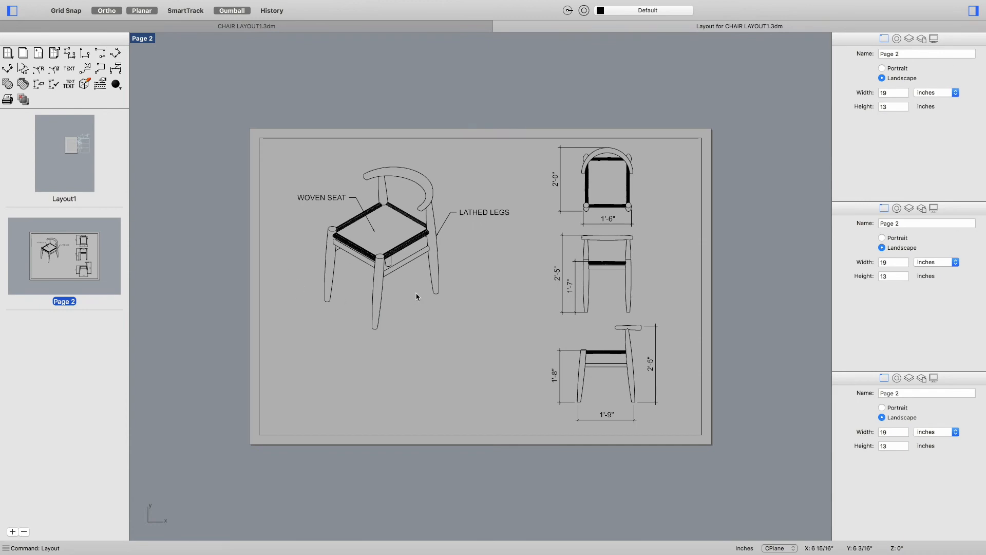
# Step: Activate the layout's detail and move the isometric chair with its labels lower on the page
pyautogui.hscroll(3, 434, 341)
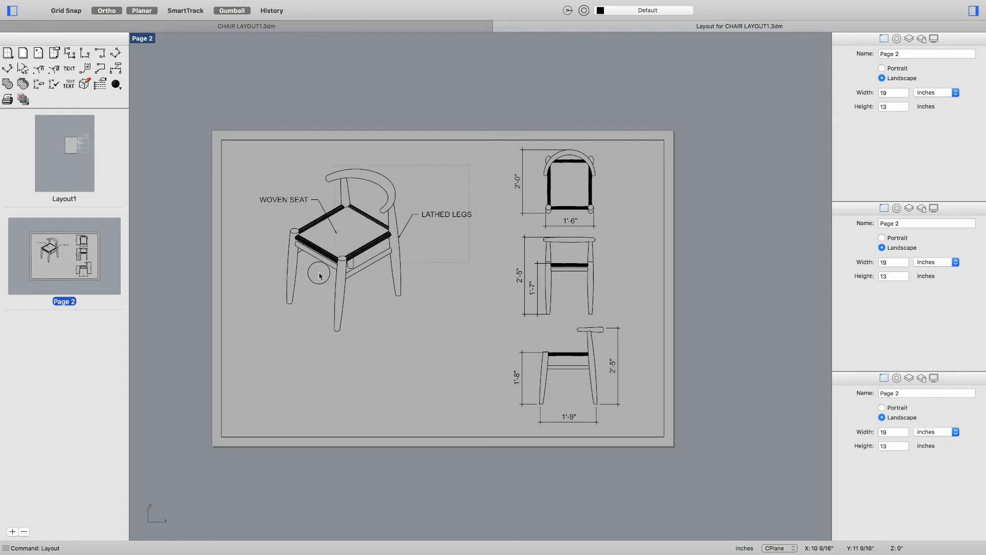
pyautogui.doubleClick(289, 319)
pyautogui.click(355, 234)
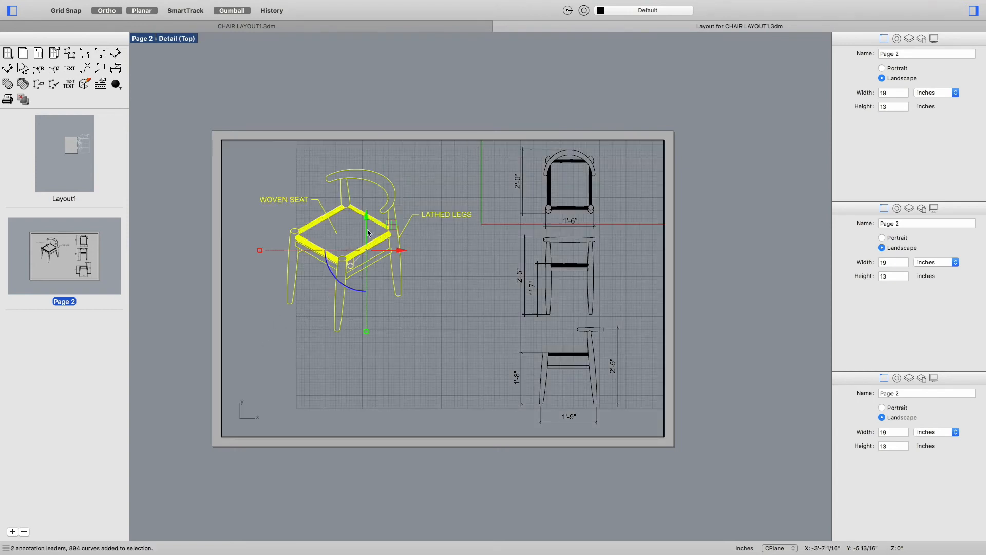
pyautogui.moveTo(366, 217); pyautogui.dragTo(354, 365)
pyautogui.click(444, 327)
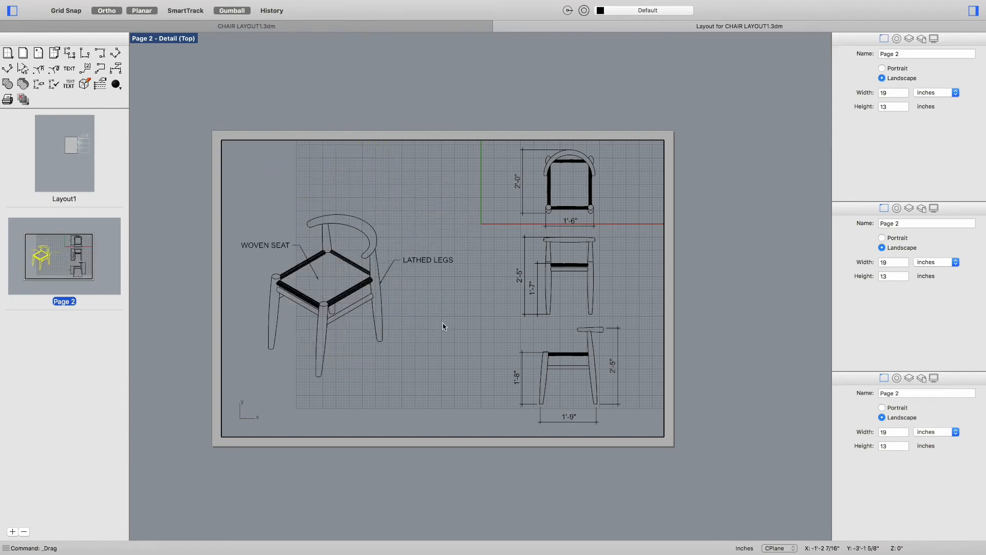
pyautogui.press('super+z')
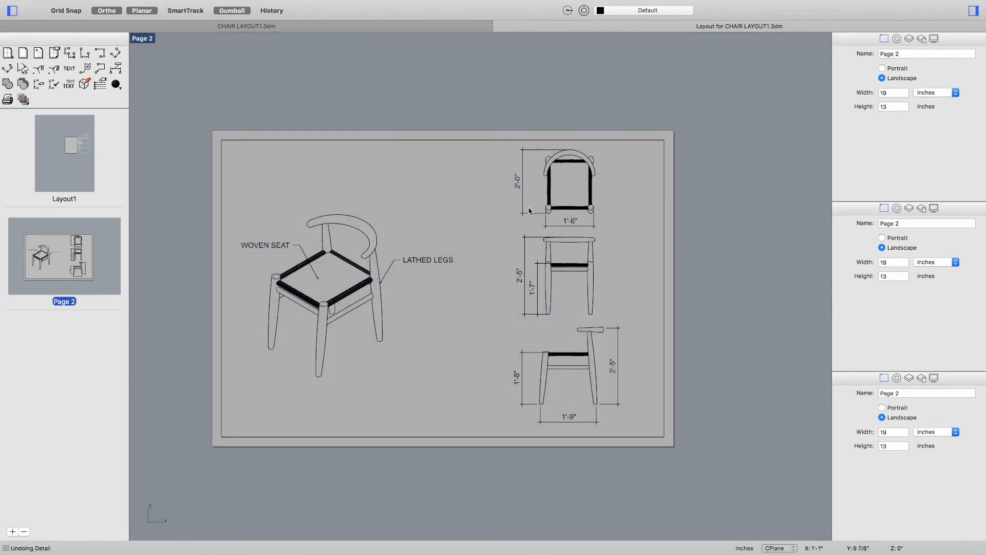
# Step: Add a 1 in Helvetica text note beside the chair crediting the chair's designer and West Elm Furniture
pyautogui.moveTo(422, 355); pyautogui.dragTo(446, 351, button='right')
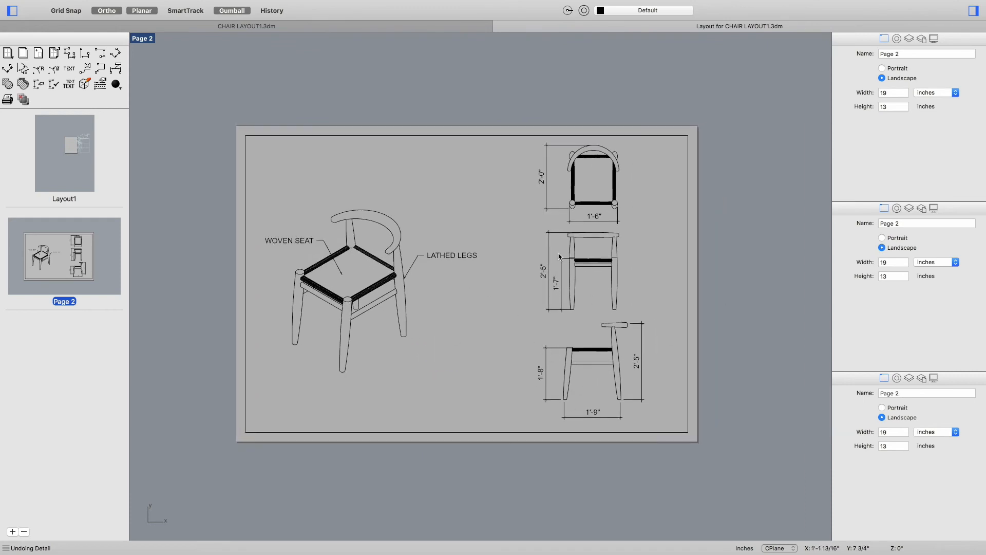
pyautogui.moveTo(475, 373); pyautogui.dragTo(489, 388, button='right')
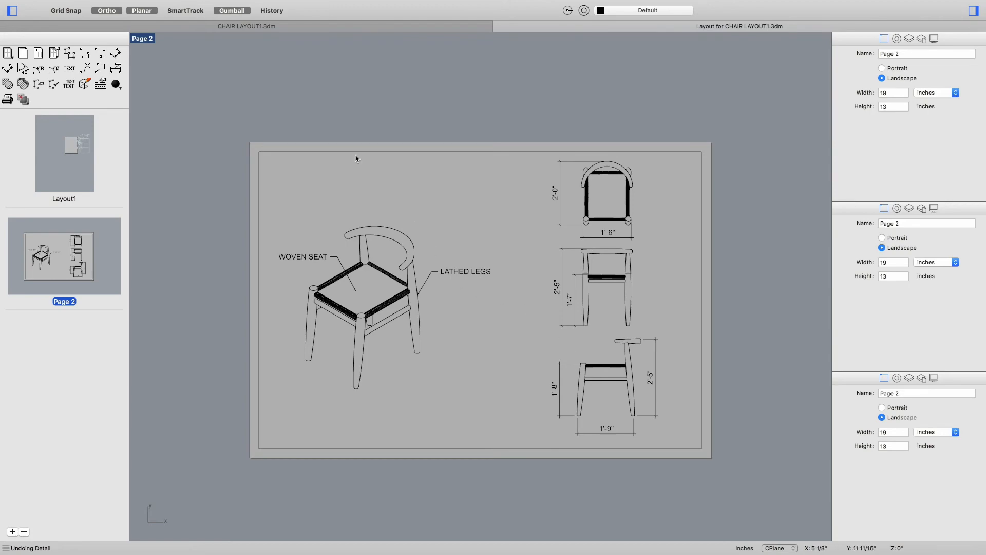
pyautogui.click(319, 28)
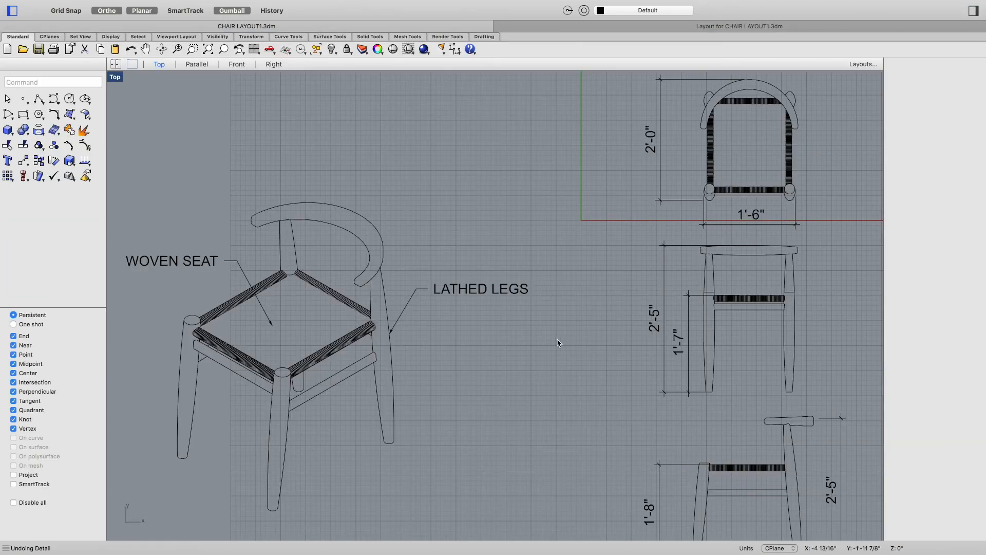
pyautogui.scroll(-5, 559, 343)
pyautogui.moveTo(551, 418); pyautogui.dragTo(474, 381, button='right')
pyautogui.scroll(3, 483, 380)
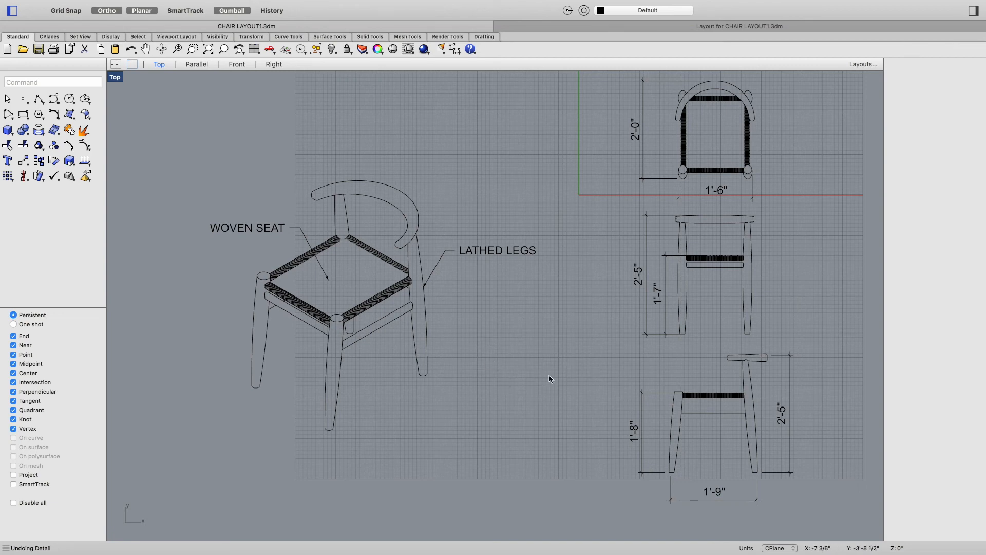
pyautogui.write('Text')
pyautogui.press('Return')
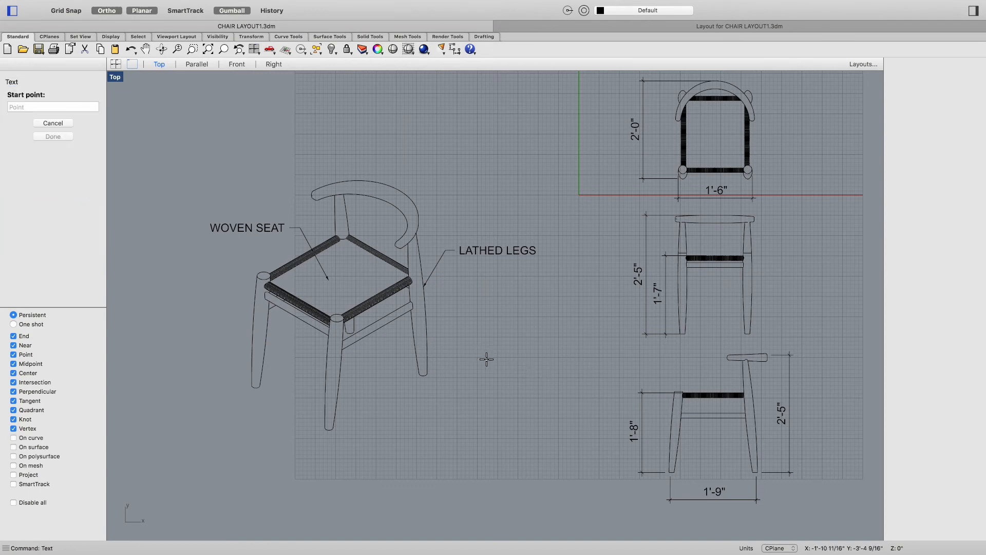
pyautogui.click(481, 342)
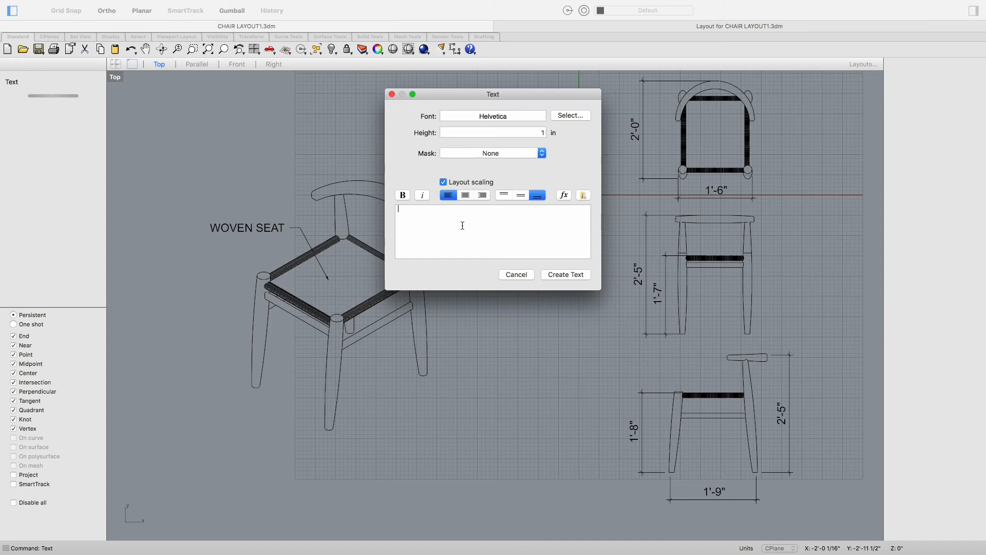
pyautogui.write('THIS CHAIR IS DESIGNED ')
pyautogui.write('WITH LOVE AND CARE BY')
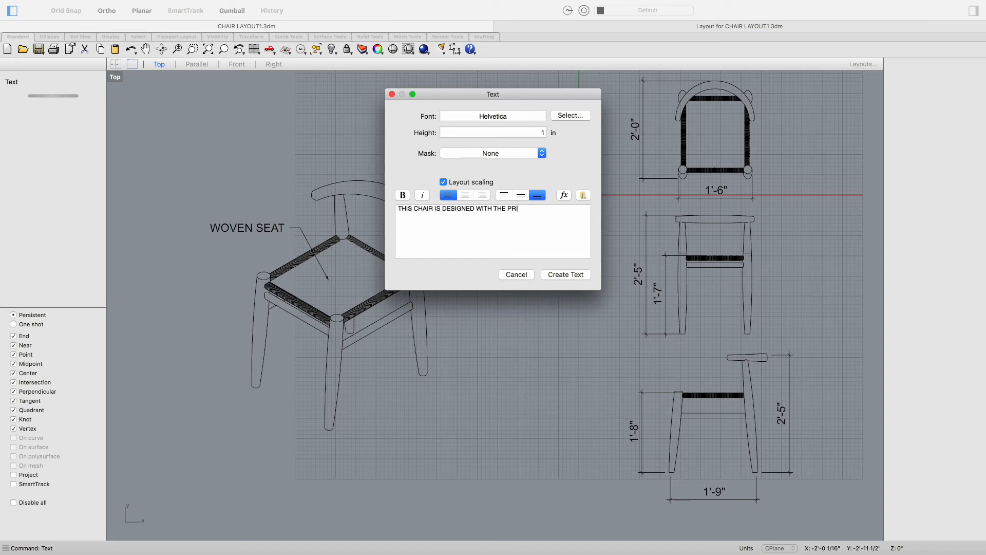
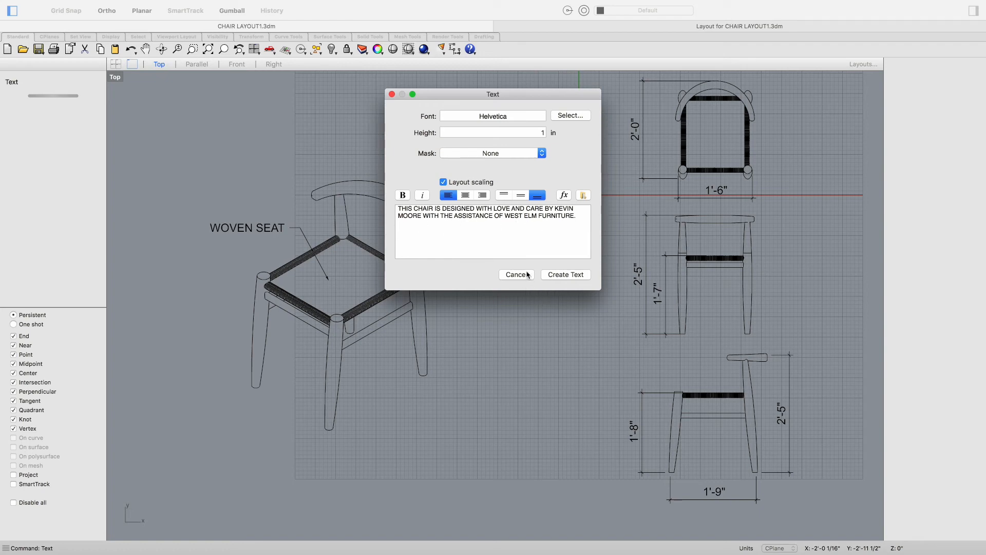
pyautogui.click(562, 277)
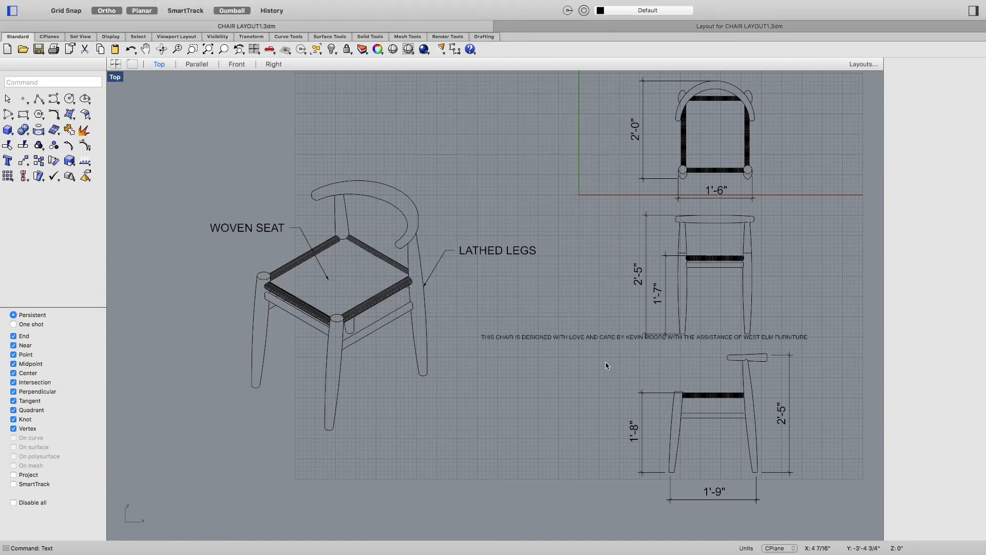
pyautogui.moveTo(579, 340); pyautogui.dragTo(527, 338)
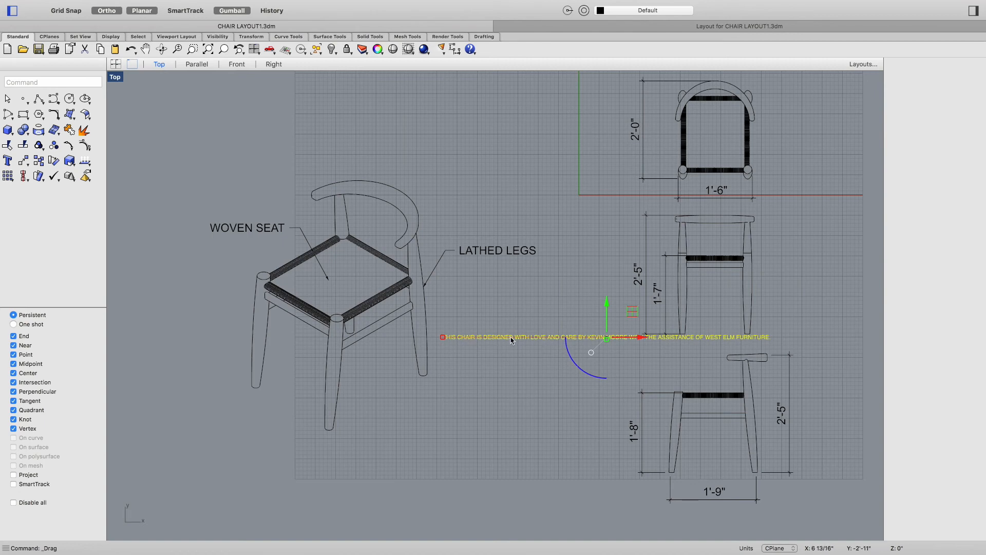
pyautogui.write('Ed')
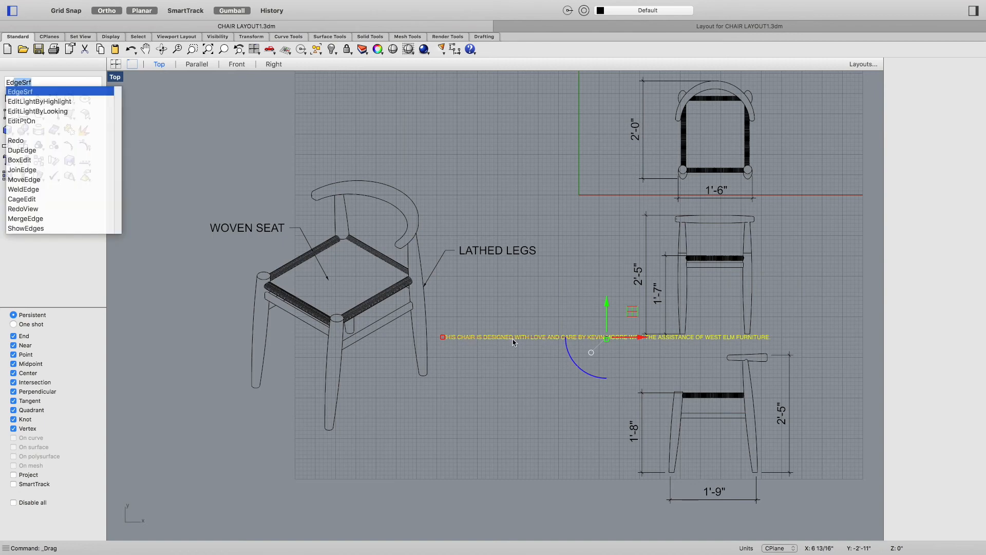
pyautogui.write('itTE')
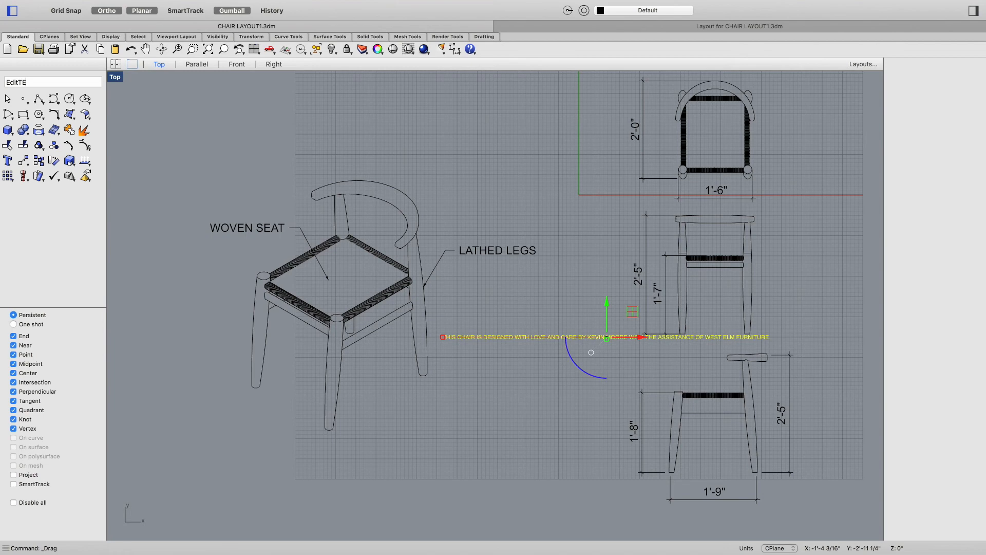
pyautogui.write('XT')
pyautogui.press('Return')
pyautogui.press('Escape')
# Step: Break the note's text into four lines after "LOVE", "WITH" and "ELM" in the object's properties
pyautogui.scroll(2, 546, 341)
pyautogui.click(547, 339)
pyautogui.rightClick(553, 340)
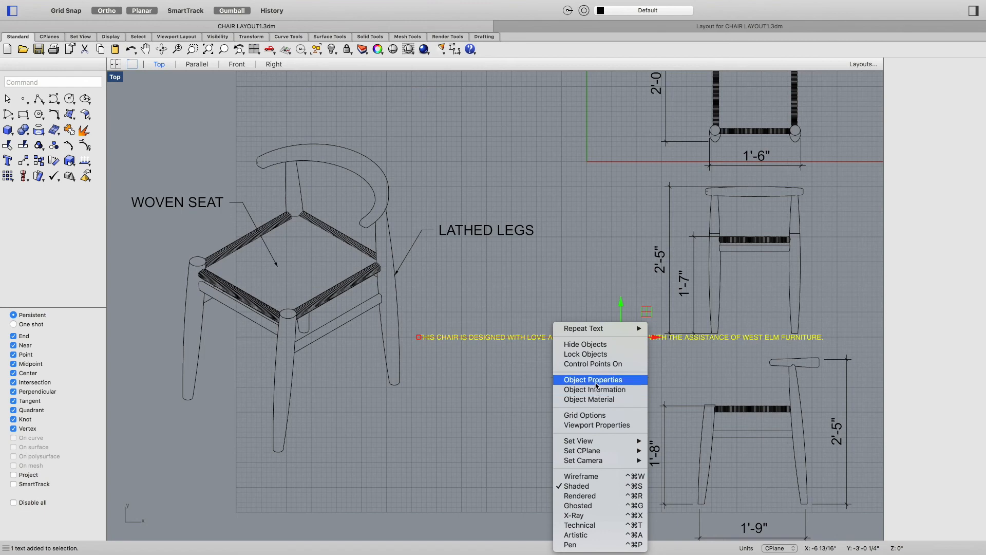
pyautogui.click(595, 382)
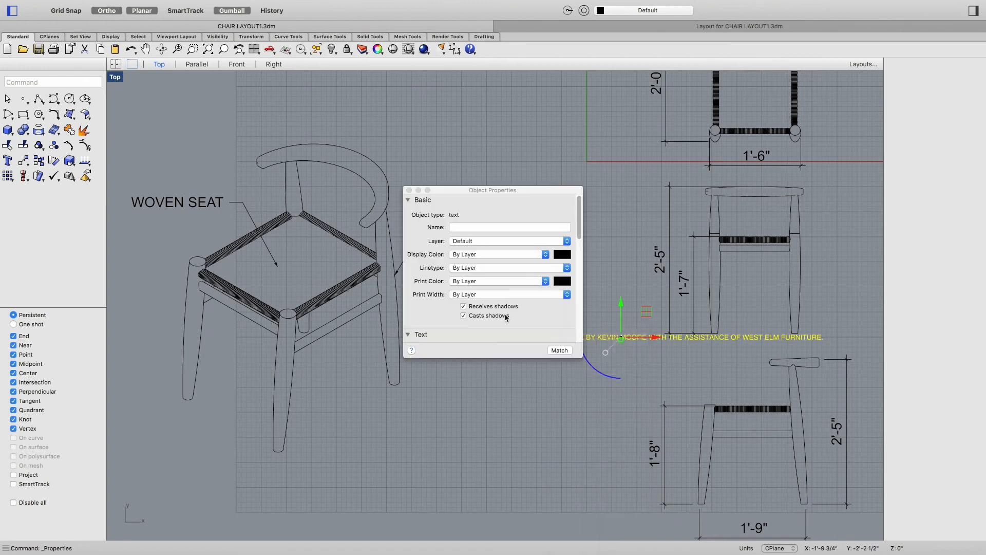
pyautogui.scroll(-5, 500, 288)
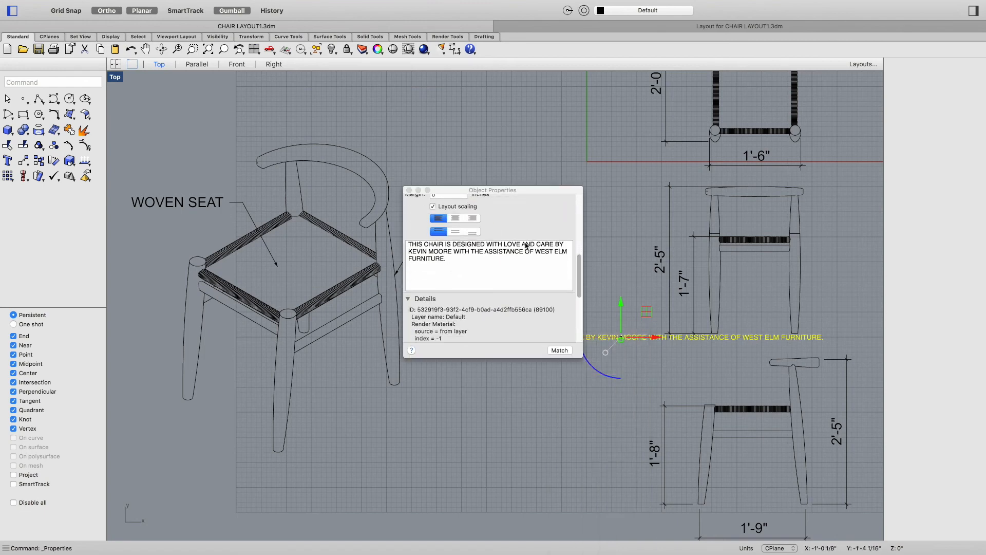
pyautogui.click(507, 244)
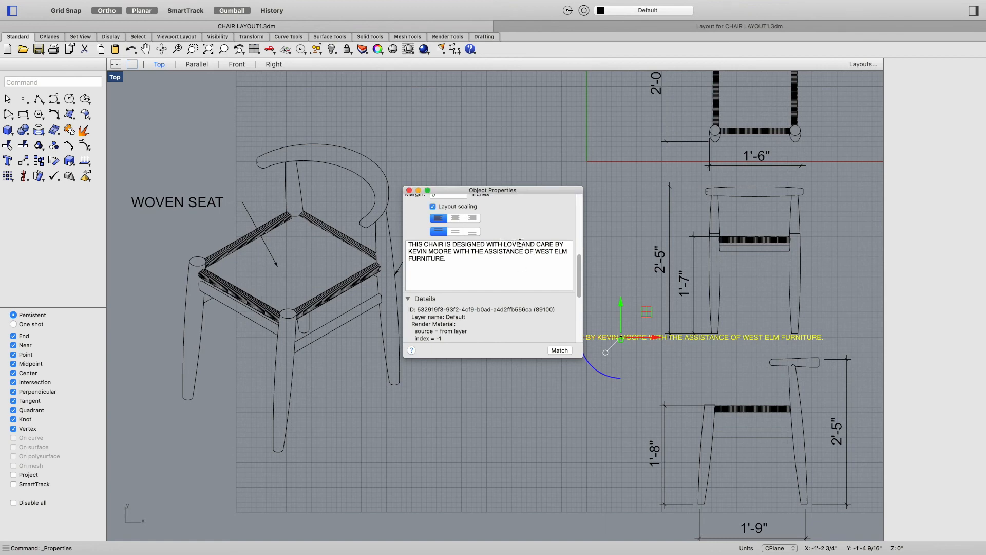
pyautogui.click(523, 244)
pyautogui.press('Return')
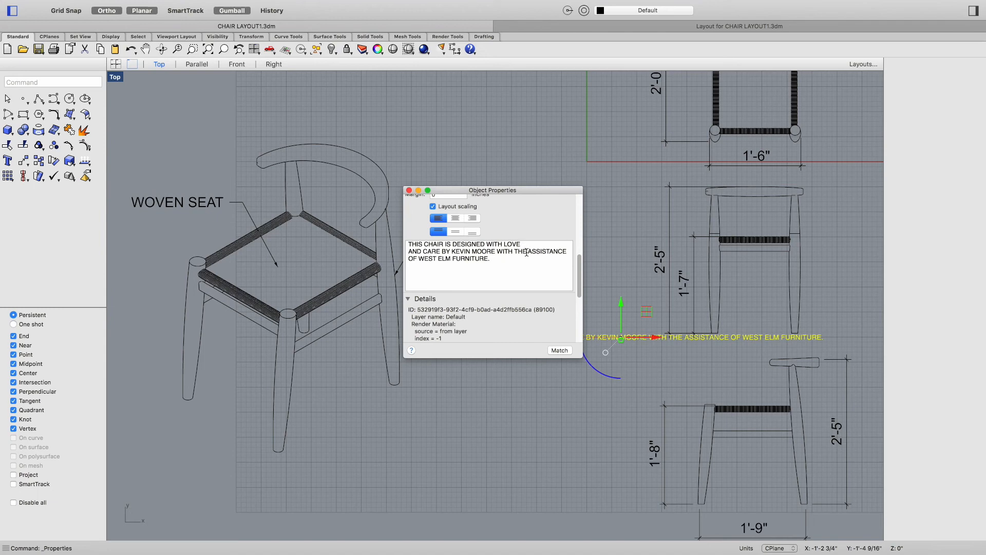
pyautogui.click(515, 252)
pyautogui.press('Return')
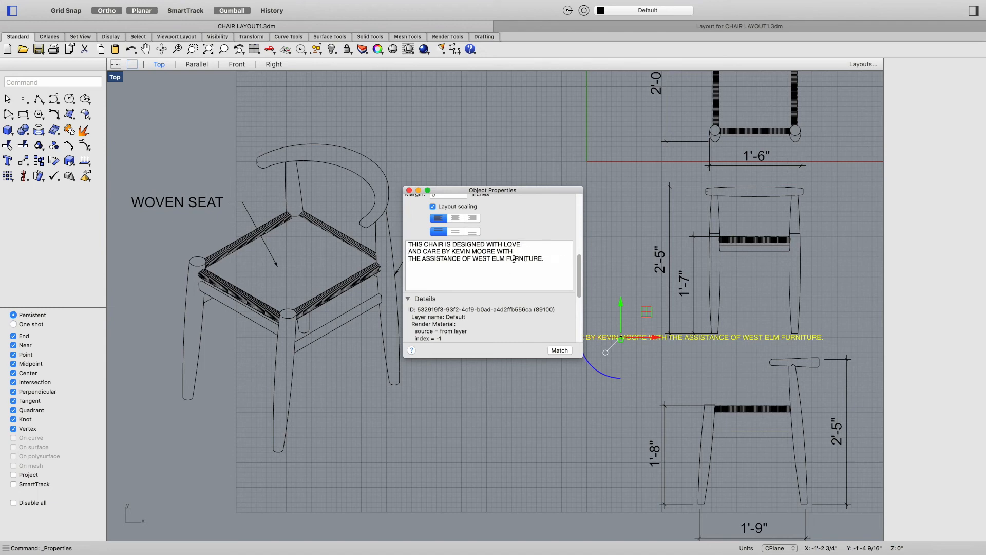
pyautogui.click(507, 258)
pyautogui.press('Return')
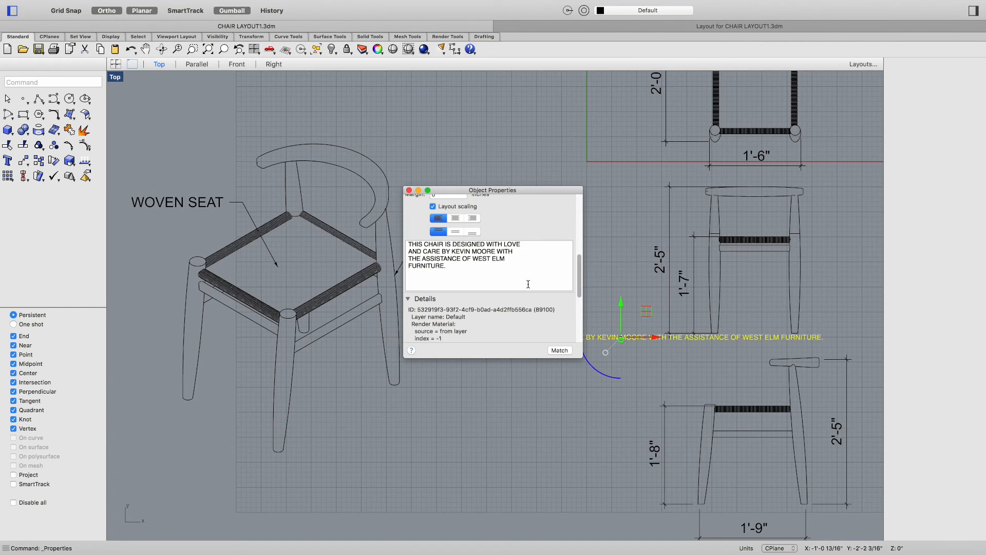
pyautogui.press('Return')
pyautogui.press('BackSpace')
pyautogui.click(409, 190)
# Step: Move the text note below the "LATHED LEGS" label, beside the chair
pyautogui.click(466, 362)
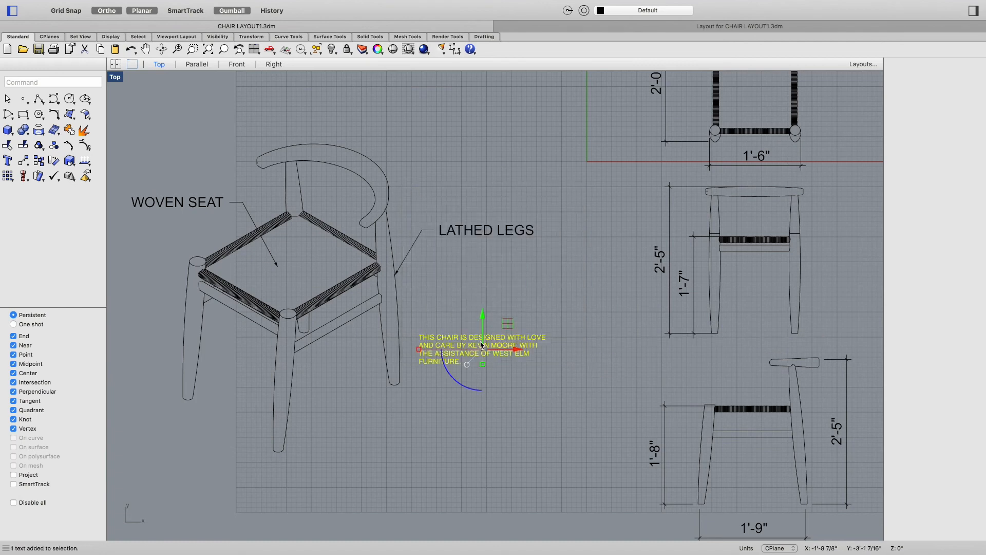
pyautogui.moveTo(518, 350); pyautogui.dragTo(552, 443)
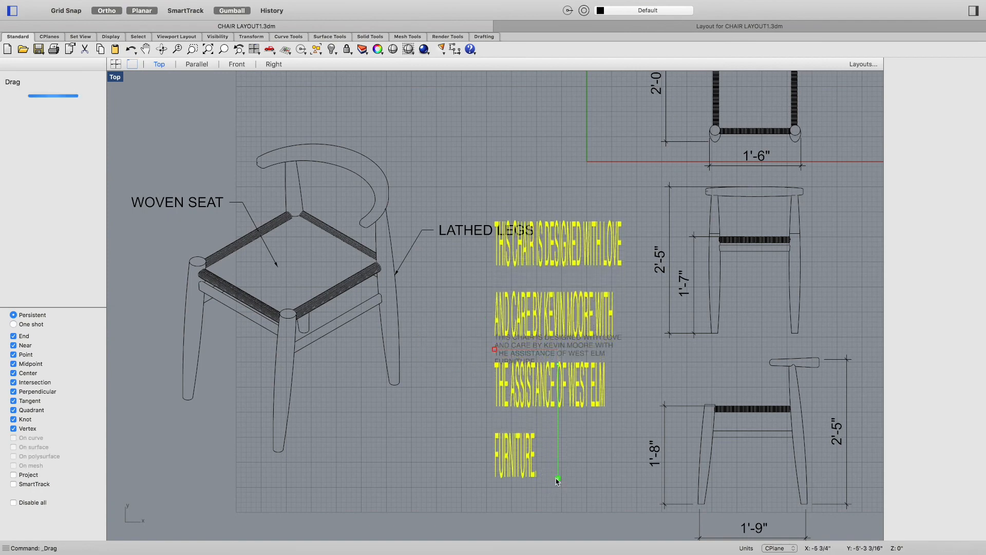
pyautogui.press('Escape')
pyautogui.moveTo(496, 350); pyautogui.dragTo(442, 349)
pyautogui.moveTo(559, 497); pyautogui.dragTo(558, 510)
pyautogui.moveTo(555, 319); pyautogui.dragTo(557, 395)
pyautogui.moveTo(593, 427); pyautogui.dragTo(573, 426)
pyautogui.press('Escape')
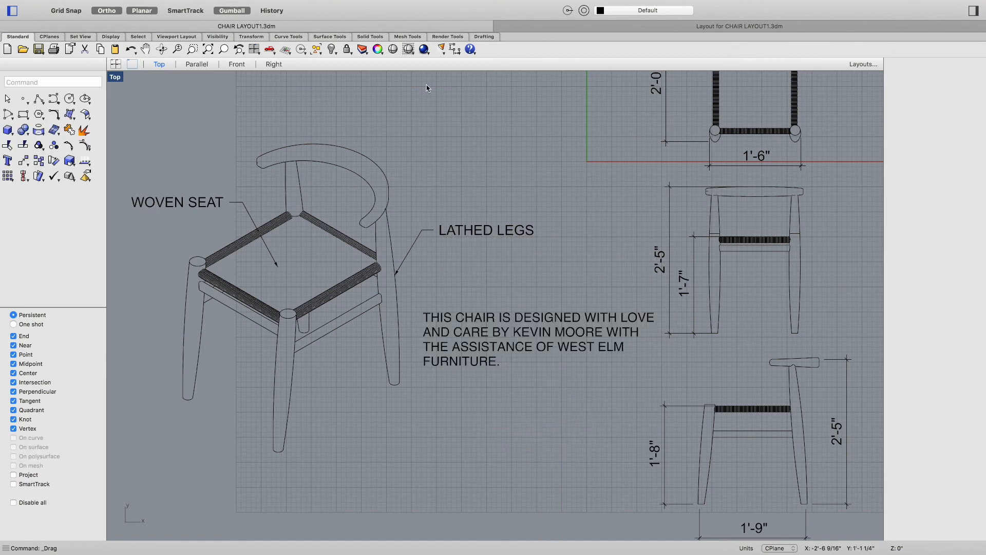
# Step: Review the finished layout page with the note and dimensioned views
pyautogui.click(617, 30)
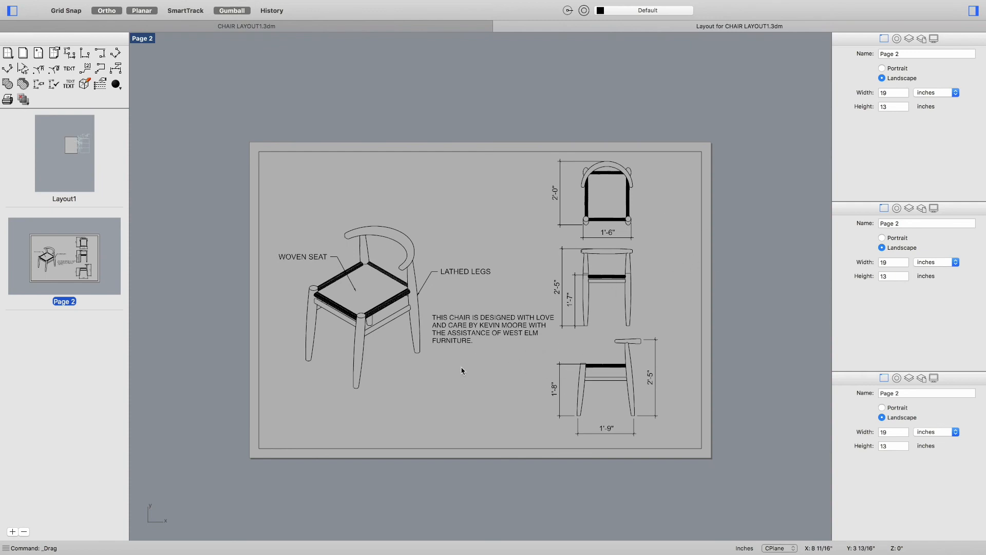
pyautogui.moveTo(483, 372); pyautogui.dragTo(484, 375, button='right')
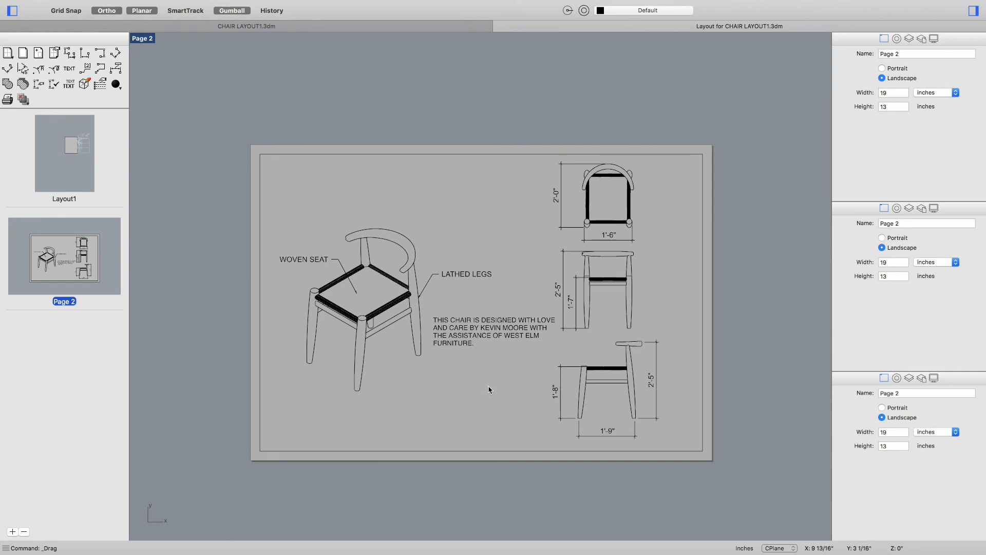
pyautogui.moveTo(251, 5)
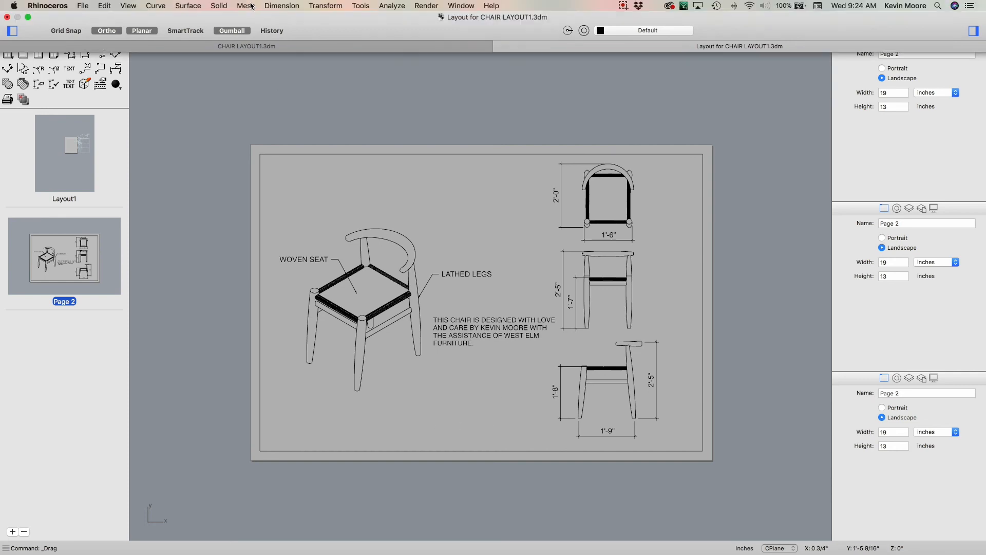
pyautogui.click(81, 6)
pyautogui.click(81, 5)
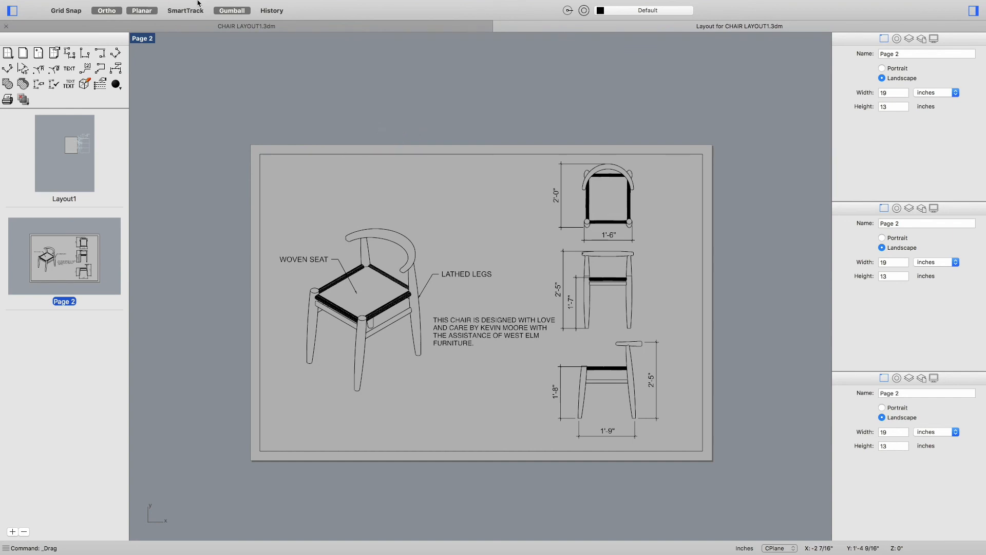
pyautogui.click(82, 5)
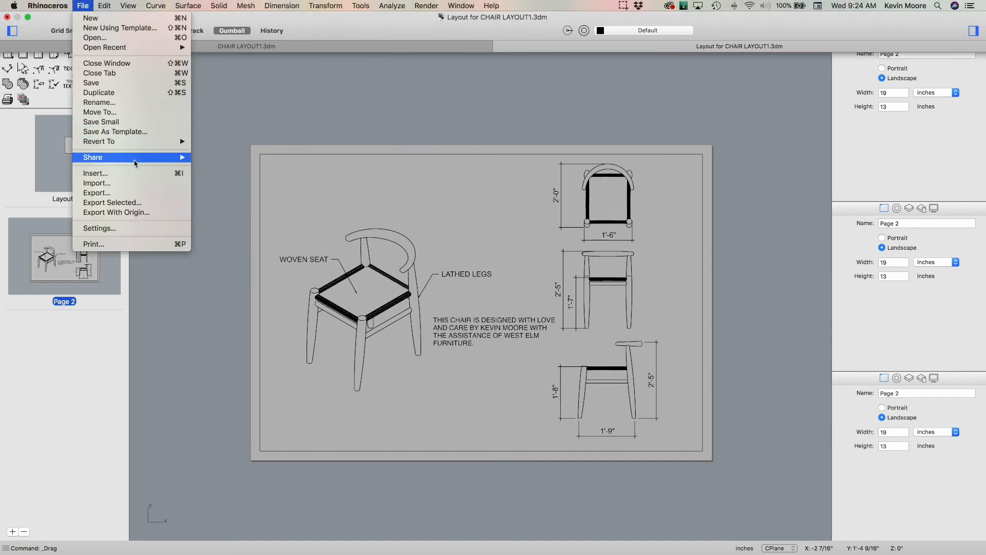
pyautogui.moveTo(135, 145)
pyautogui.click(132, 193)
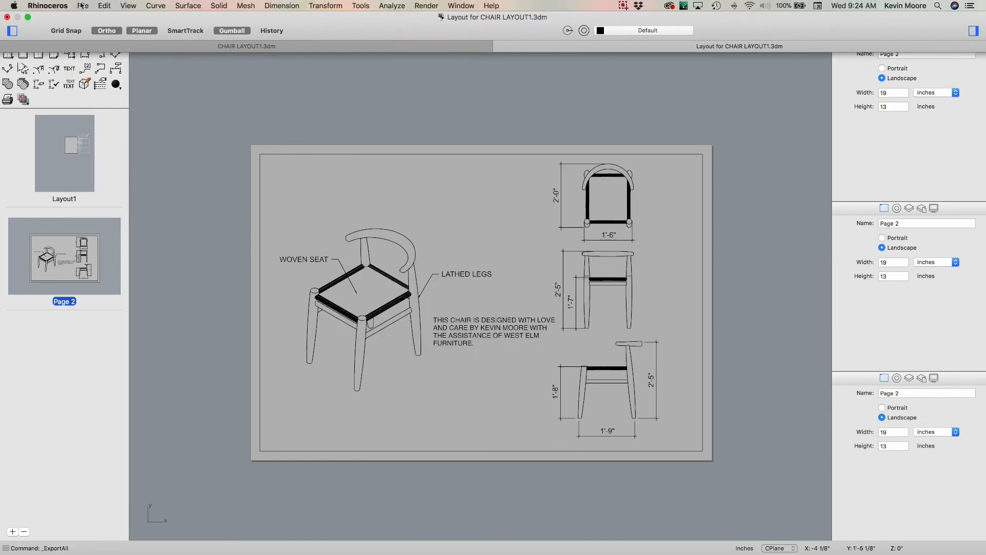
# Step: Print the layout page to a PDF file named CHAIR saved in the New folder
pyautogui.click(83, 6)
pyautogui.click(94, 244)
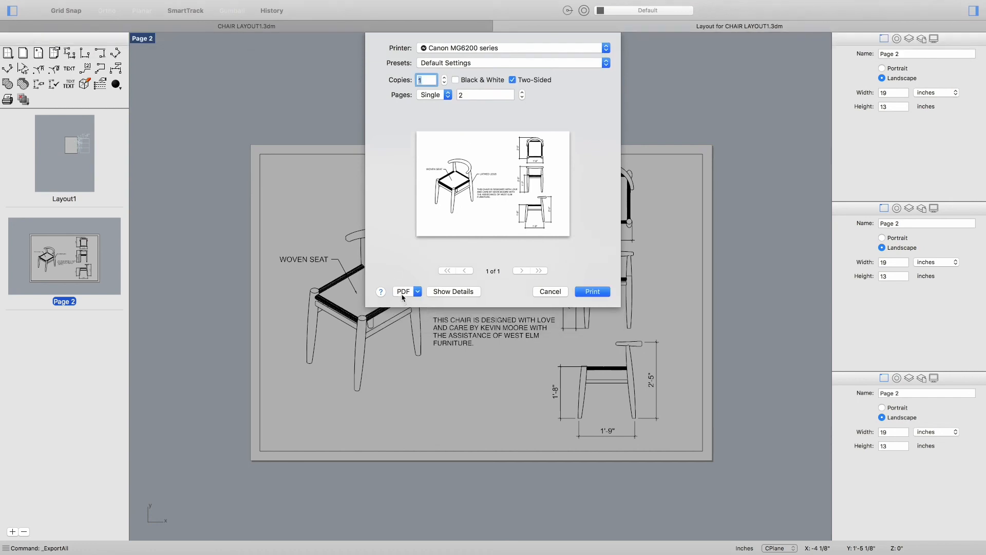
pyautogui.click(403, 292)
pyautogui.click(411, 311)
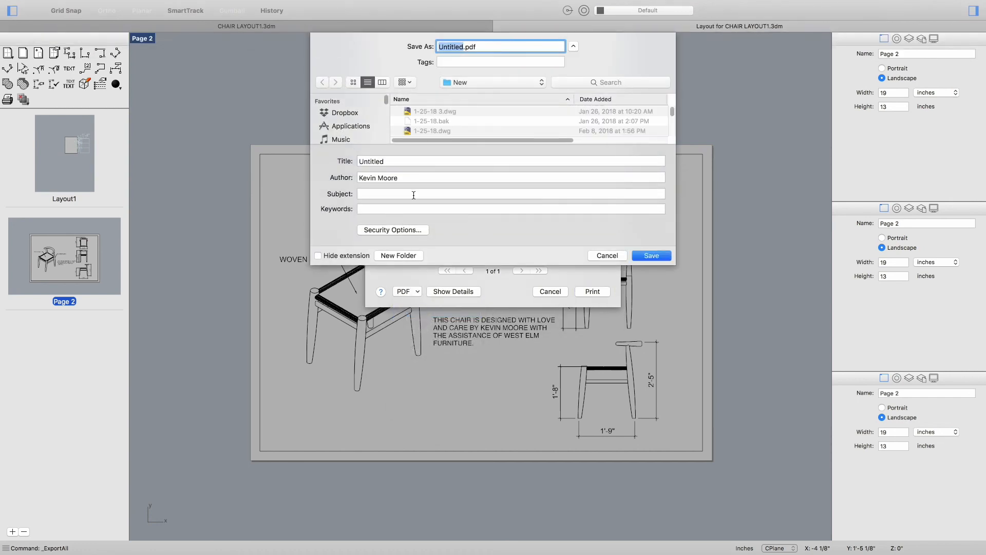
pyautogui.click(647, 257)
pyautogui.click(513, 99)
pyautogui.doubleClick(458, 47)
pyautogui.write('CA')
pyautogui.press('BackSpace')
pyautogui.press('BackSpace')
pyautogui.write('CHAIR')
pyautogui.press('Return')
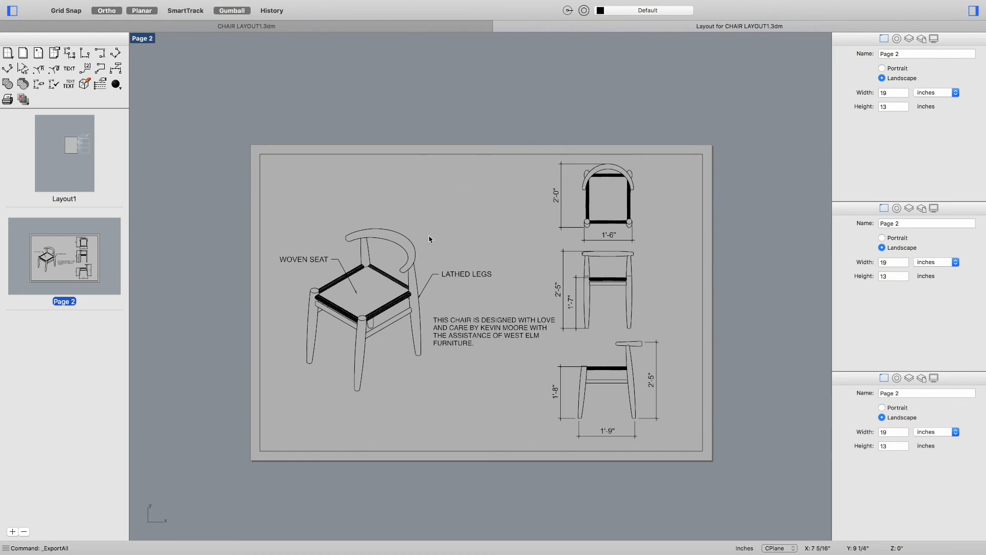
# Step: Open CHAIR.pdf from the New folder on the desktop to check the printed layout
pyautogui.hotkey('ctrl', 'Up')
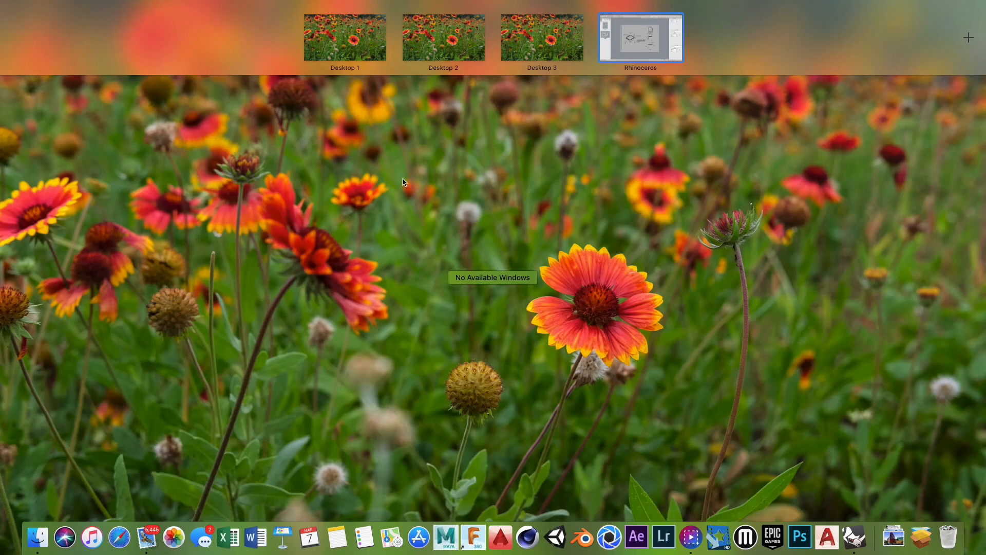
pyautogui.click(558, 34)
pyautogui.click(957, 148)
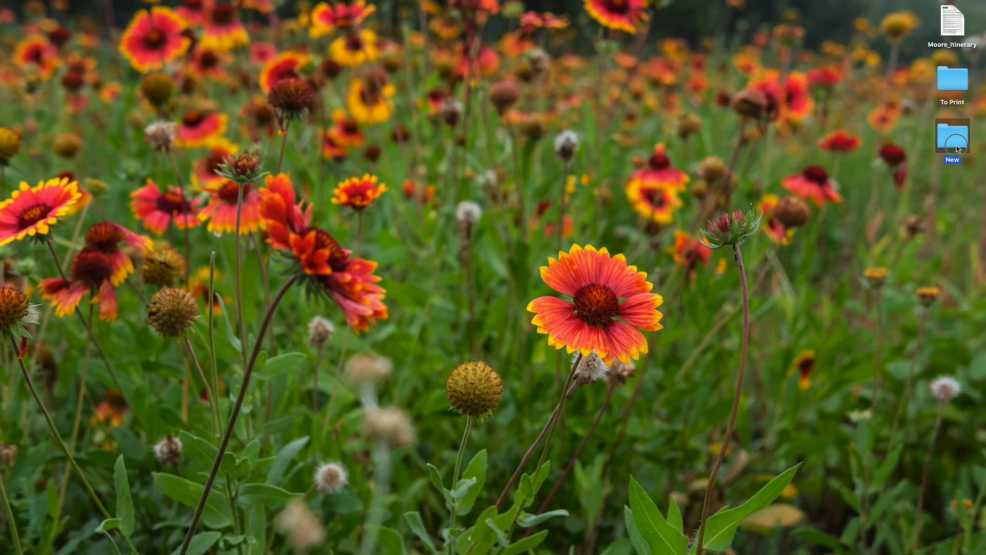
pyautogui.press('super+o')
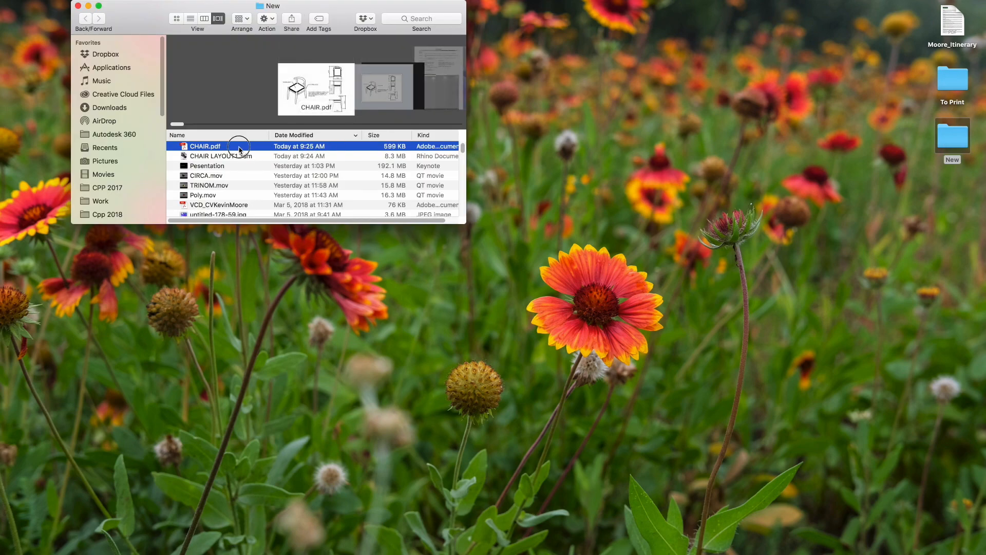
pyautogui.doubleClick(239, 150)
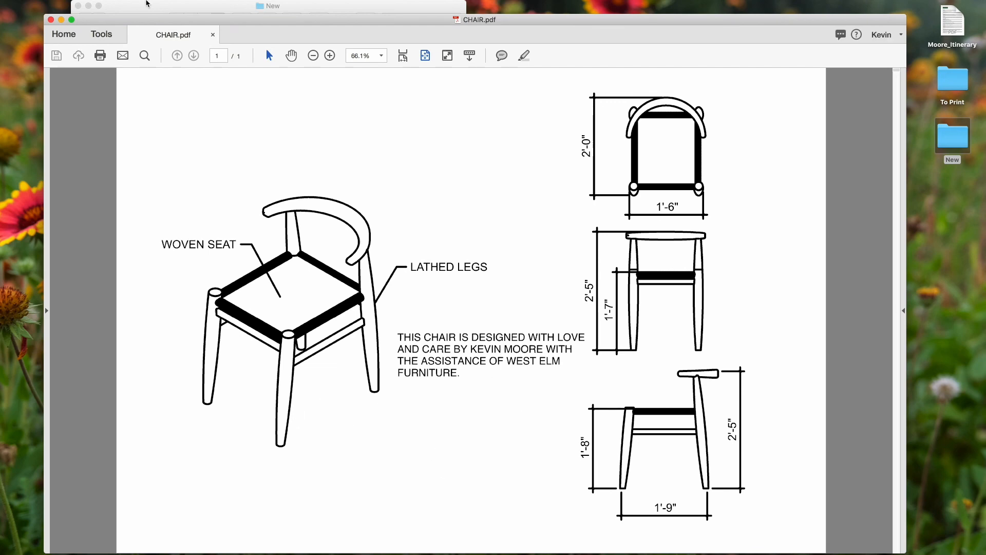
# Step: Print the layout page to PDF again, reviewing the Linetypes and Line widths print settings
pyautogui.click(97, 6)
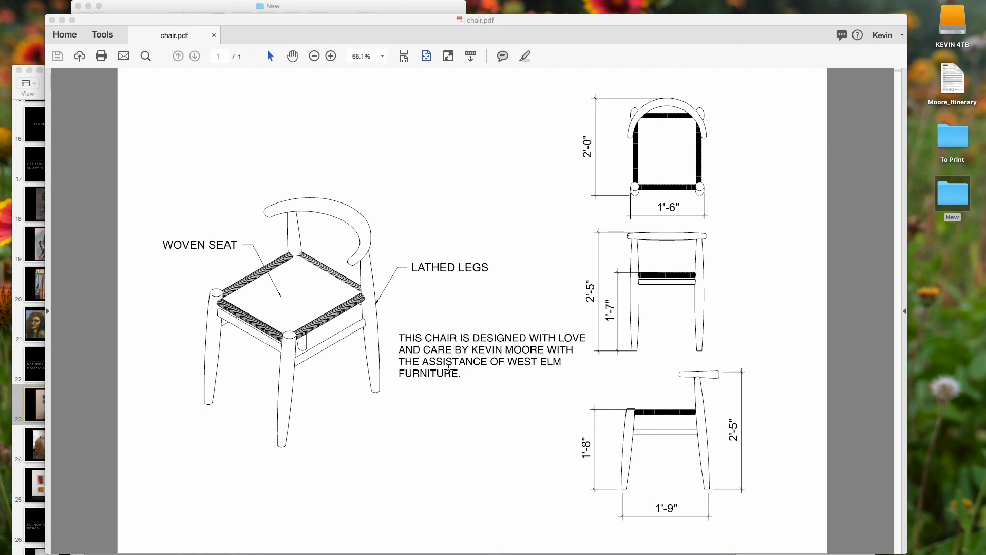
pyautogui.hotkey('ctrl', 'Up')
pyautogui.click(597, 47)
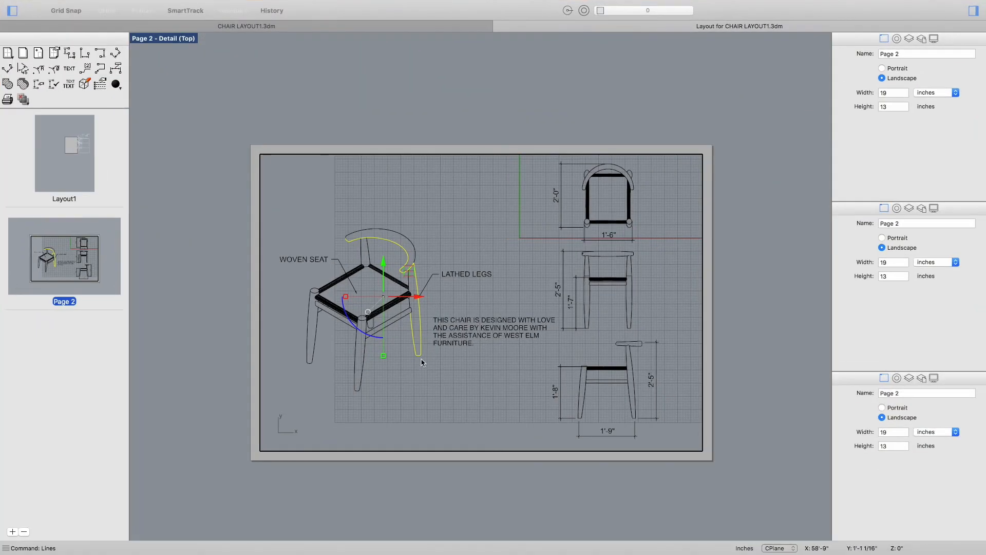
pyautogui.click(81, 6)
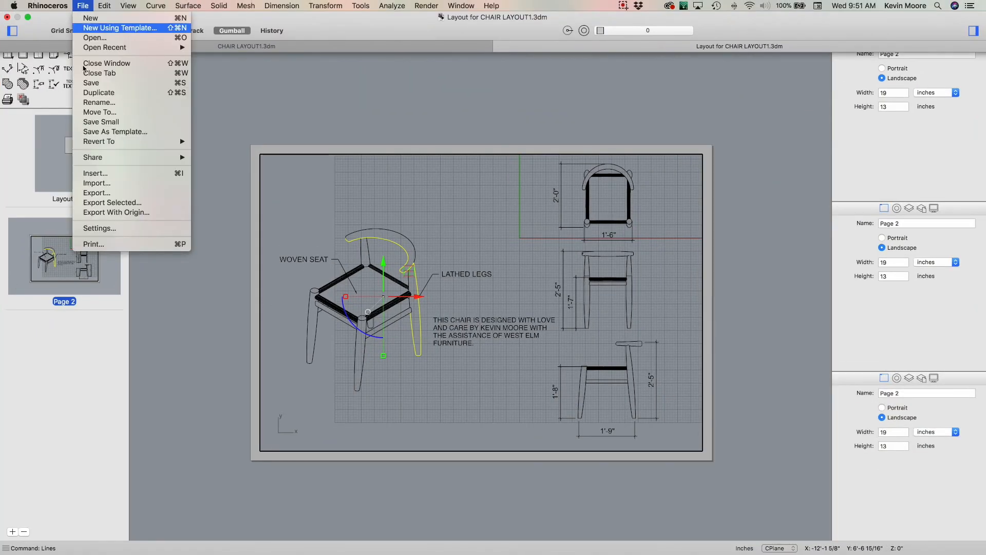
pyautogui.click(86, 244)
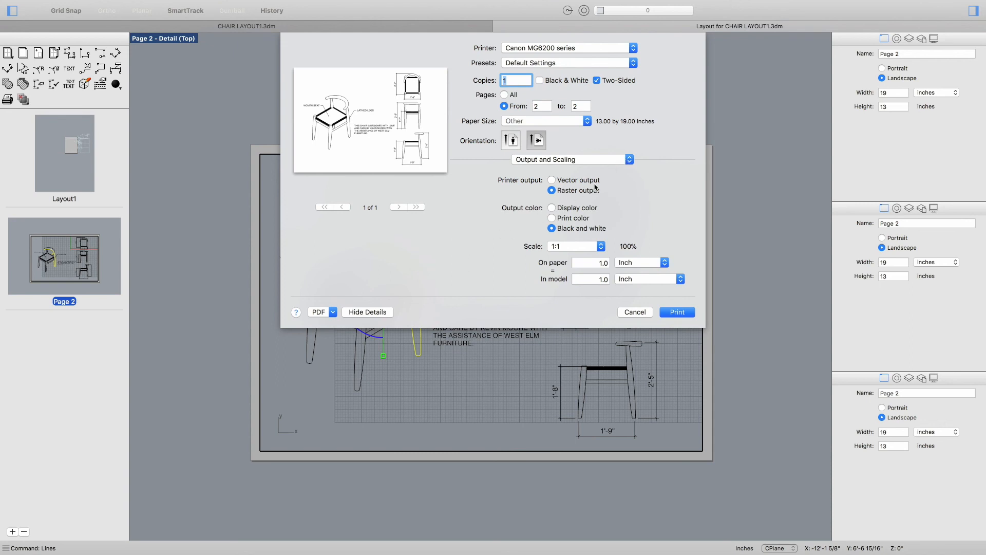
pyautogui.click(632, 159)
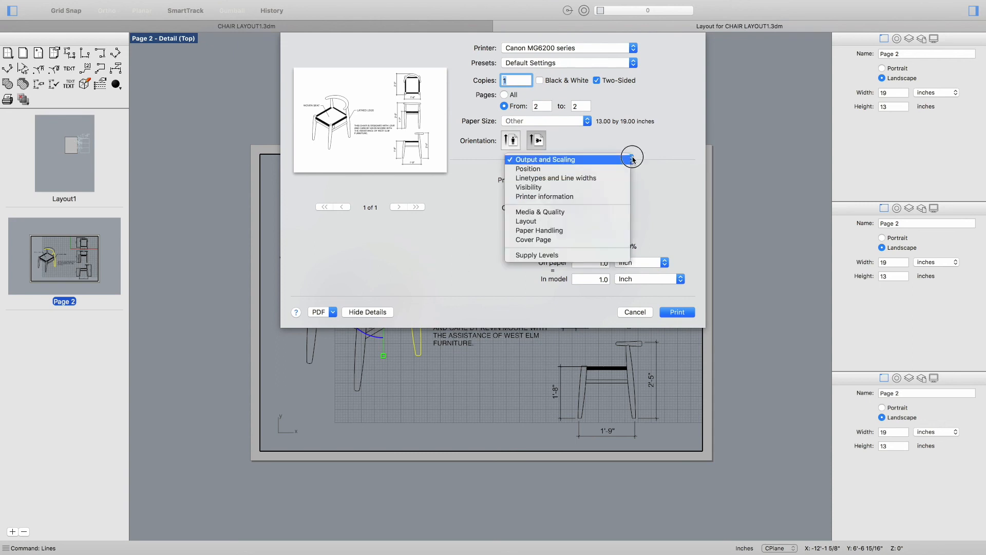
pyautogui.click(603, 181)
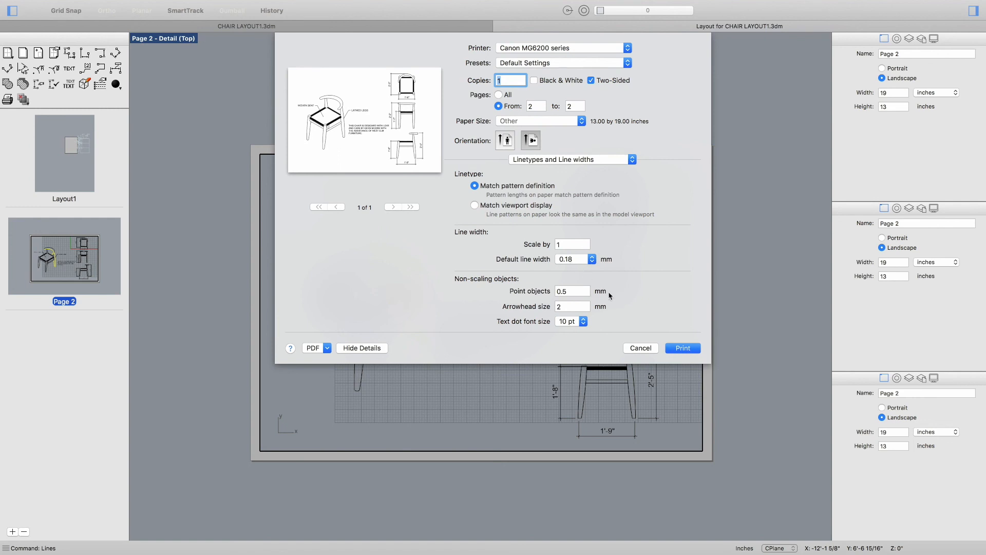
pyautogui.click(317, 348)
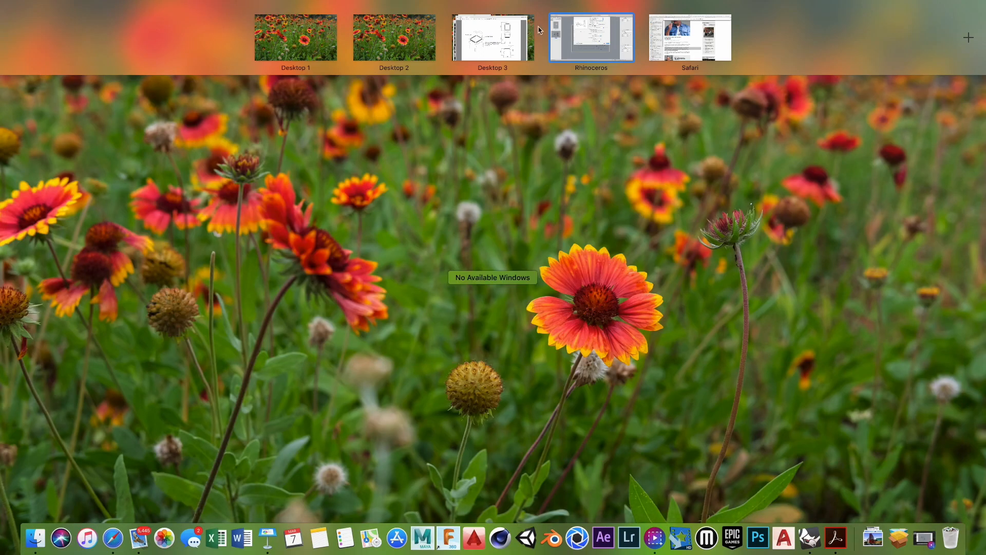
pyautogui.click(510, 52)
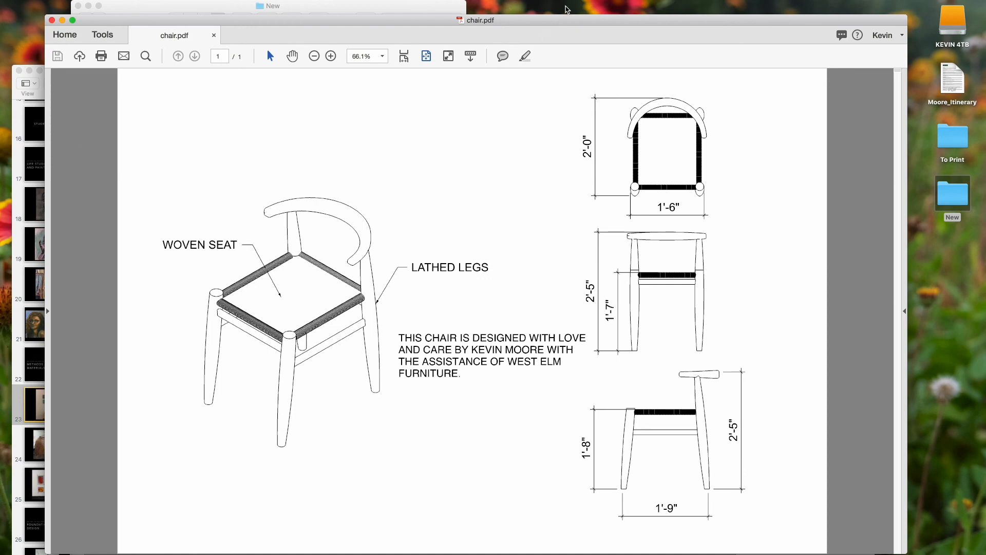
pyautogui.hotkey('ctrl', 'Up')
pyautogui.click(379, 41)
pyautogui.click(622, 5)
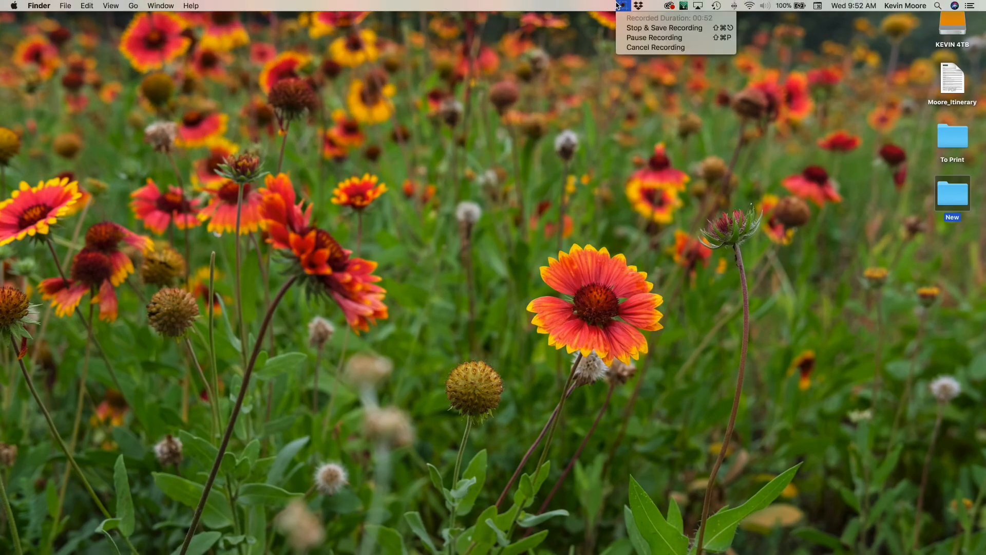